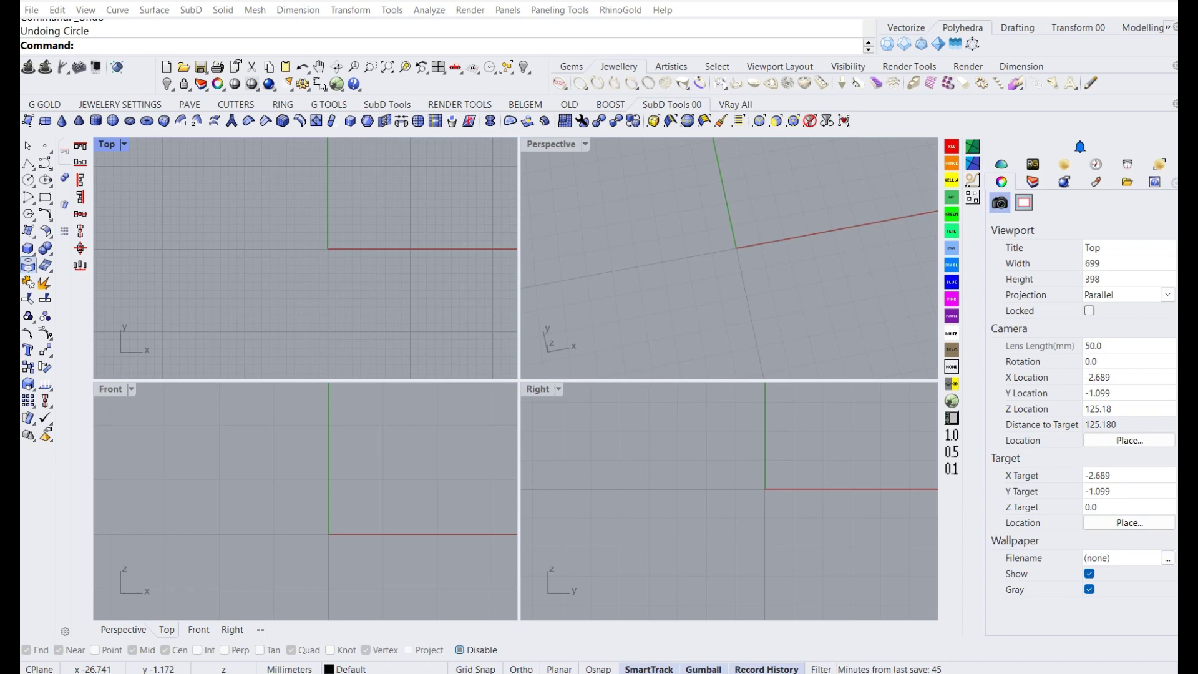
Draw a 25 mm diameter circle centred at the origin (0) and select it.
{"action": "left_click", "coordinate": [28, 179]}
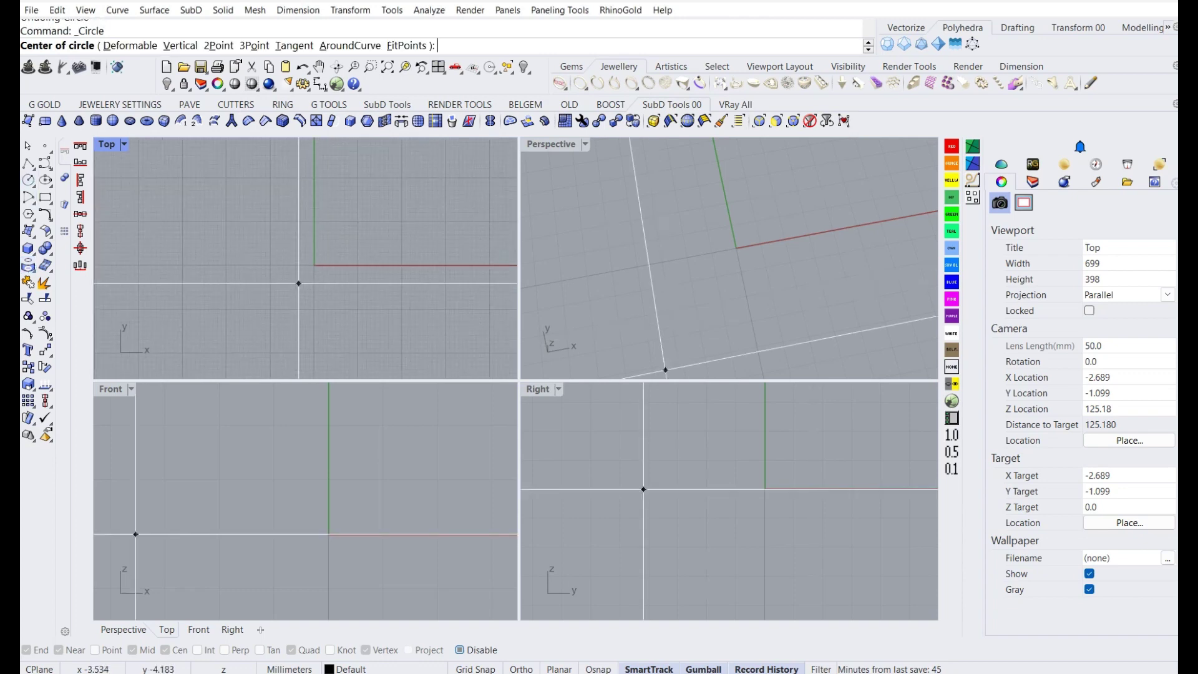
{"action": "scroll", "coordinate": [293, 278], "scroll_direction": "down", "scroll_amount": 2}
{"action": "type", "text": "0"}
{"action": "key", "text": "Return"}
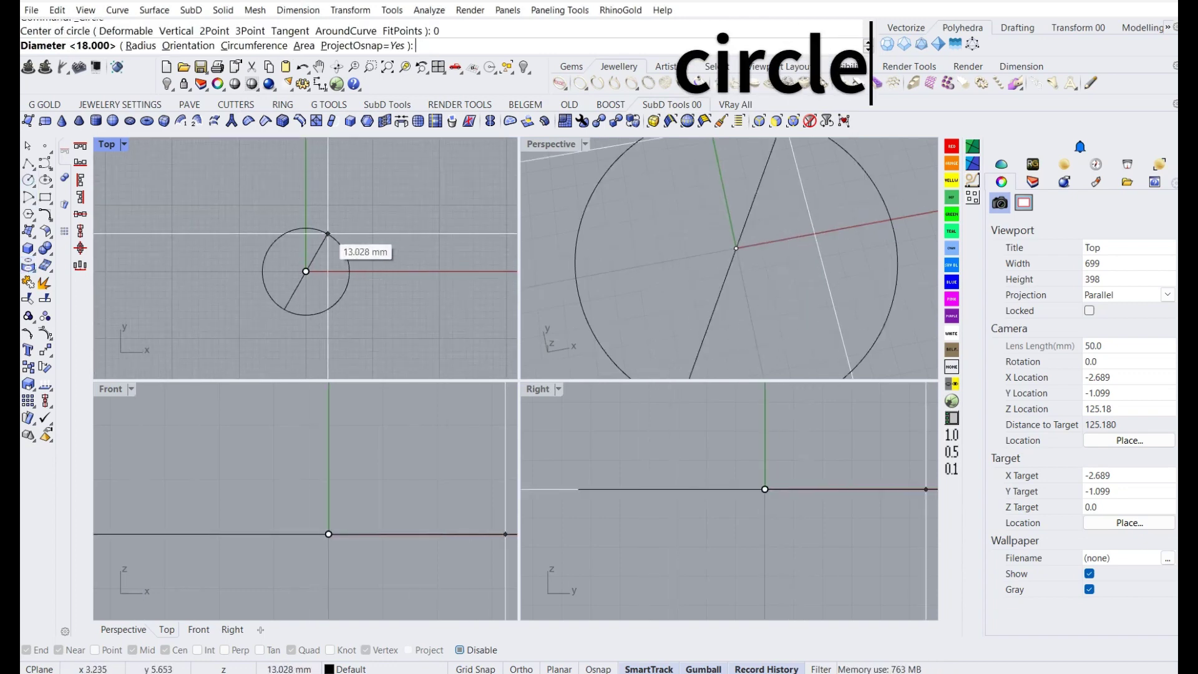
{"action": "type", "text": "25"}
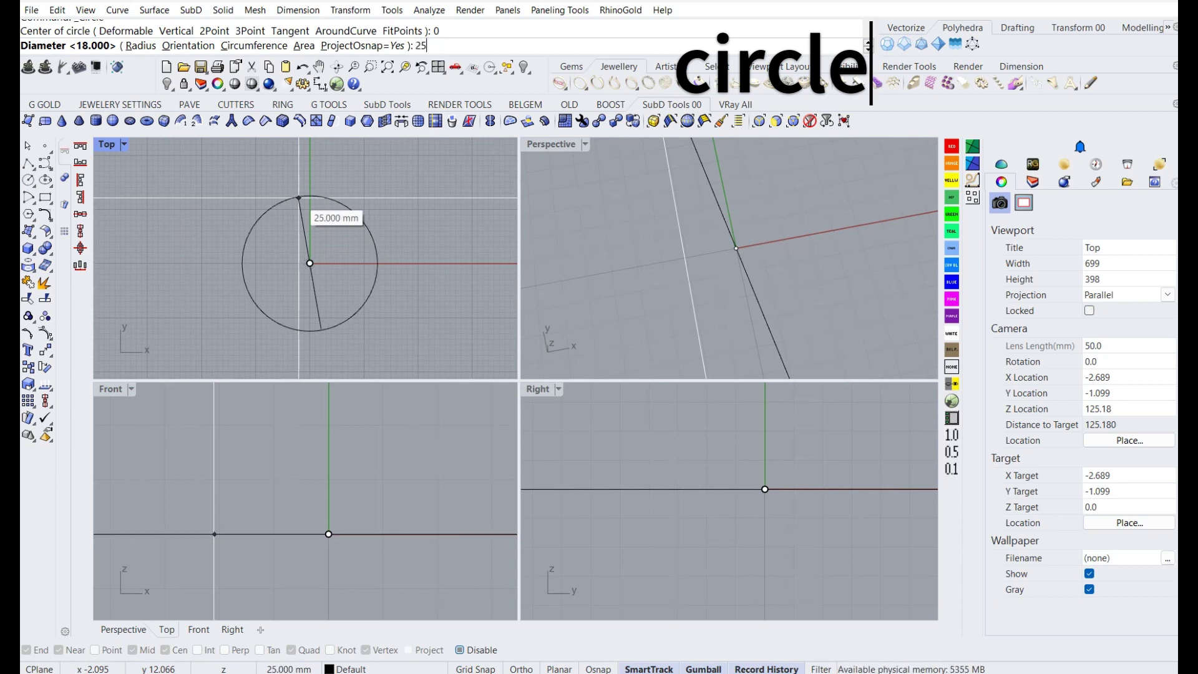
{"action": "key", "text": "Return"}
{"action": "left_click", "coordinate": [359, 321]}
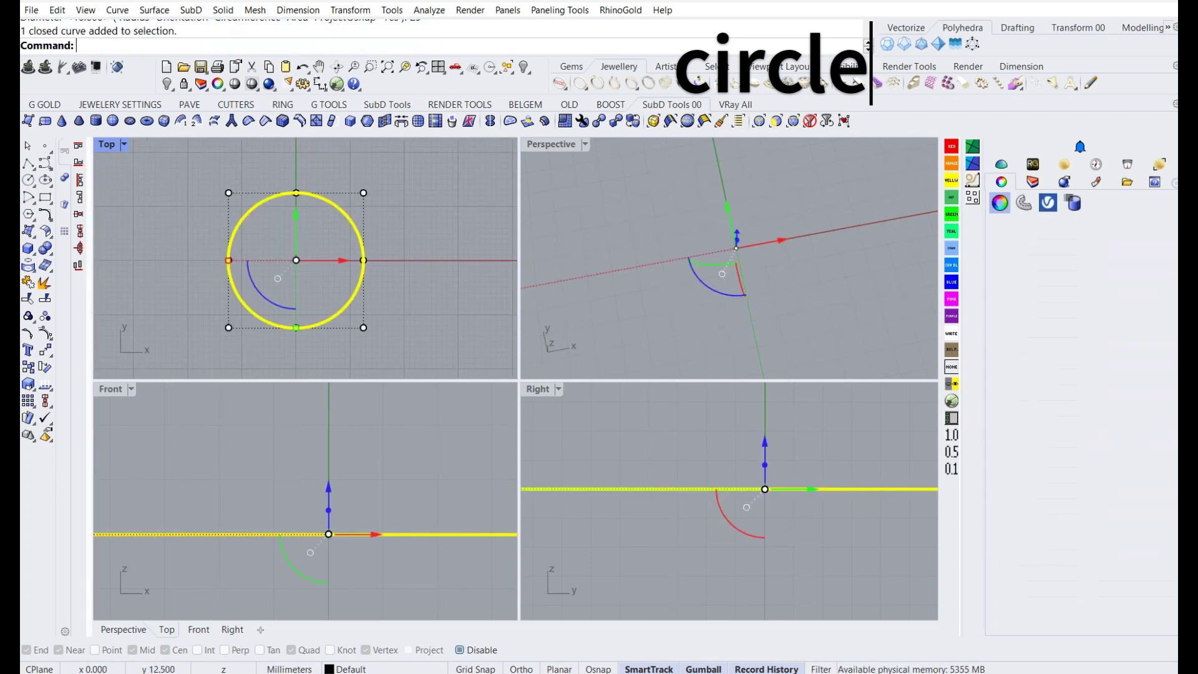
{"action": "scroll", "coordinate": [382, 337], "scroll_direction": "up", "scroll_amount": 2}
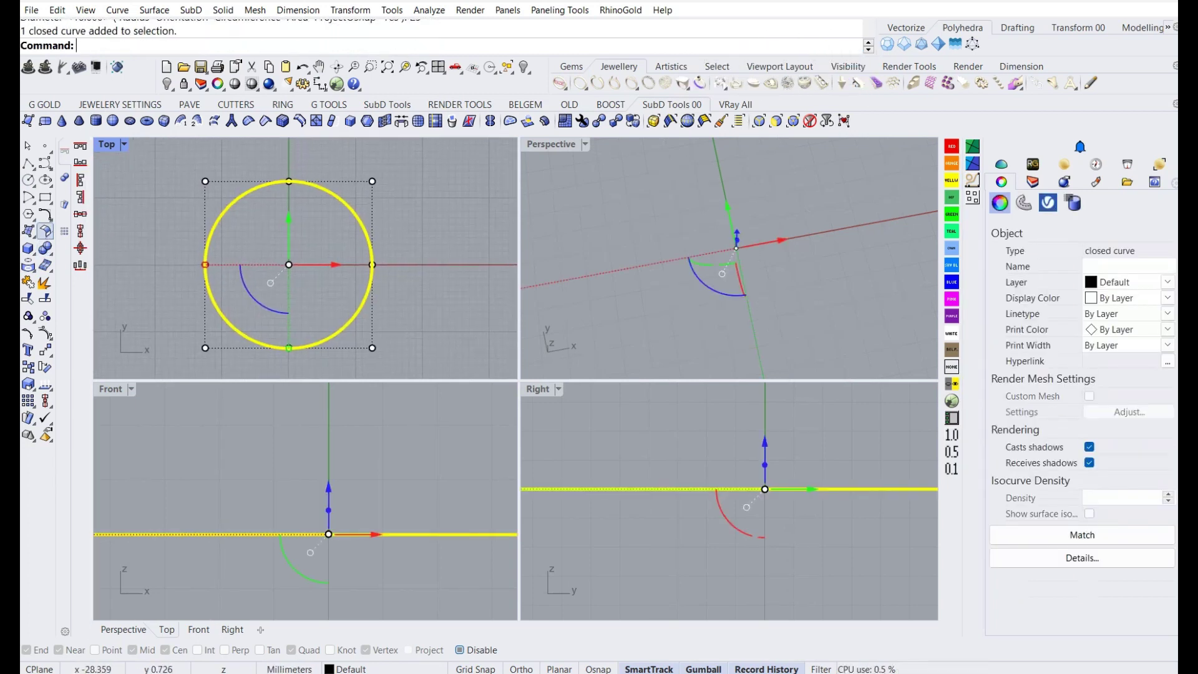
Turn the circle into a flat disc with PlanarSrf, then maximize and restore the Top view.
{"action": "type", "text": "planarsrf"}
{"action": "key", "text": "Return"}
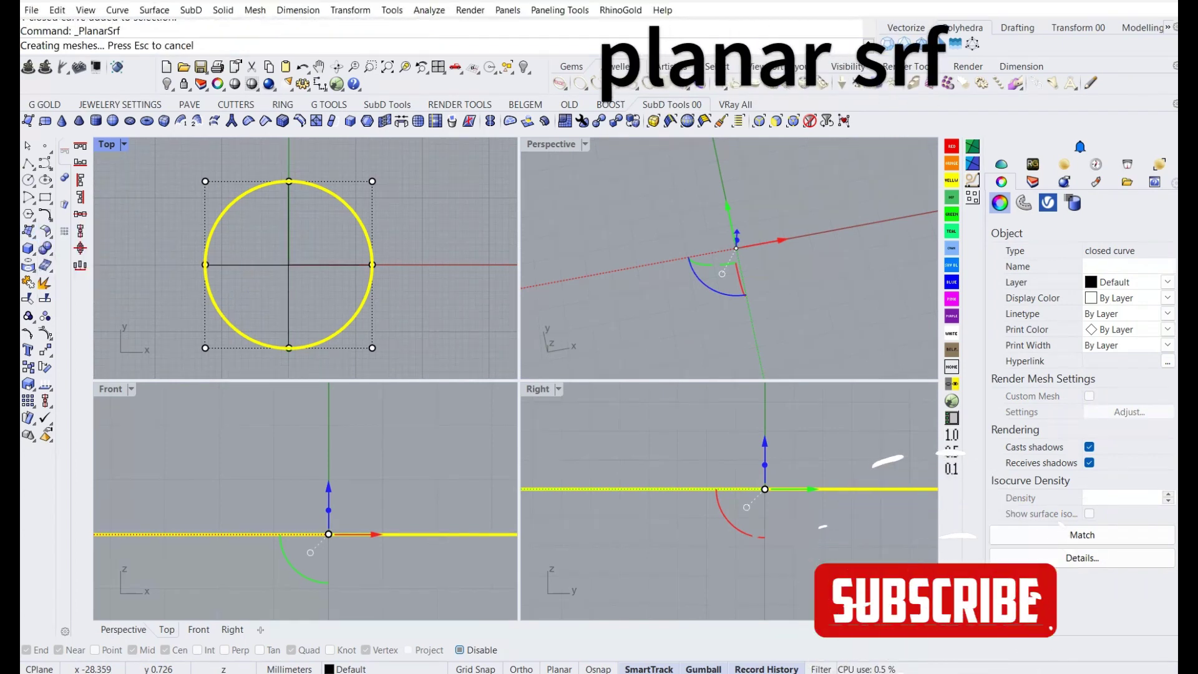
{"action": "key", "text": "ctrl+m"}
{"action": "key", "text": "Escape"}
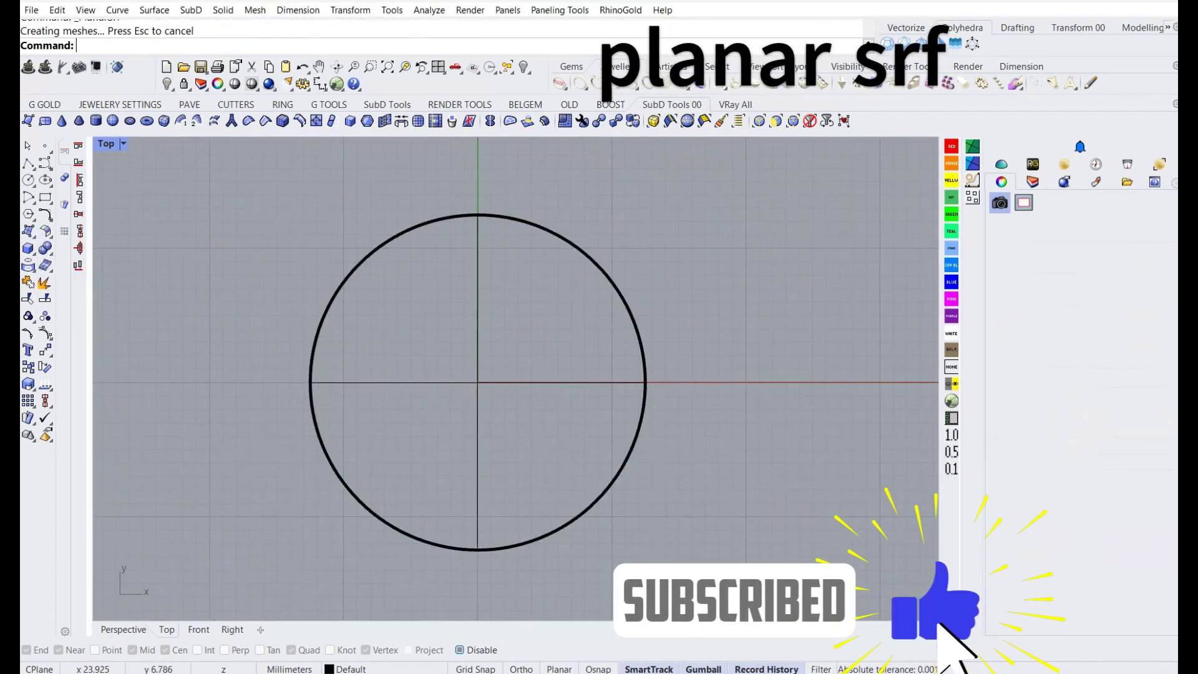
{"action": "key", "text": "ctrl+m"}
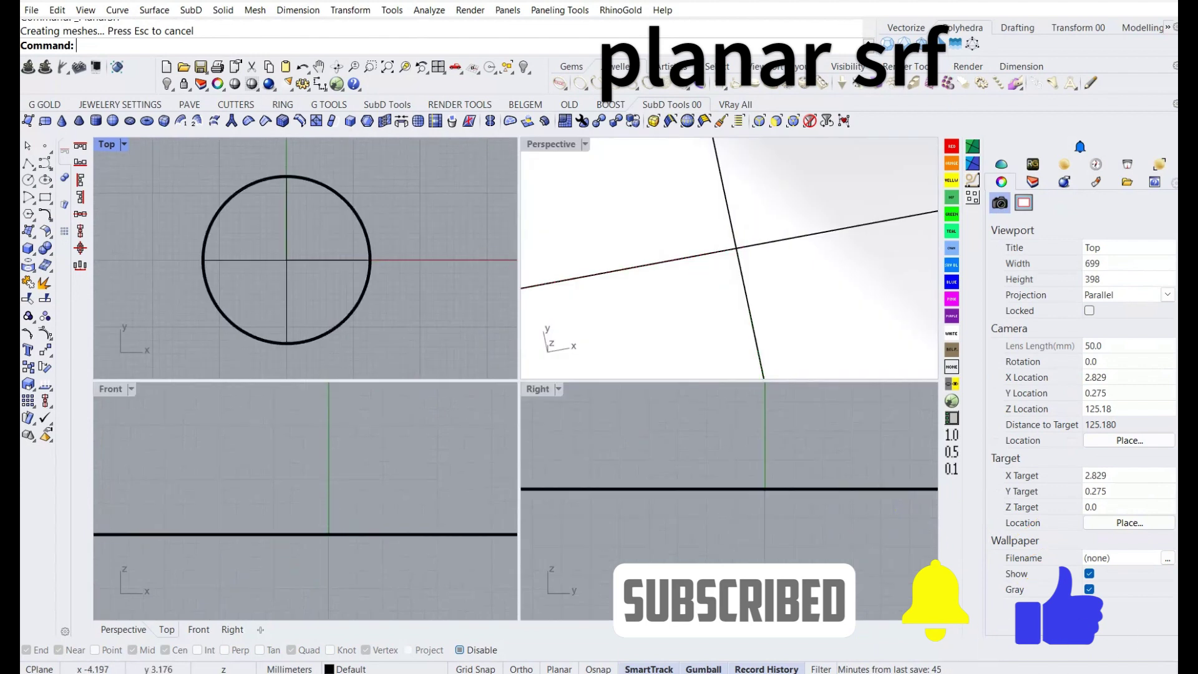
Orbit the Perspective view to see the shaded disc and pan the Top view slightly.
{"action": "mouse_move", "coordinate": [730, 255]}
{"action": "right_mouse_down"}
{"action": "mouse_move", "coordinate": [749, 237]}
{"action": "mouse_move", "coordinate": [773, 243]}
{"action": "right_mouse_up"}
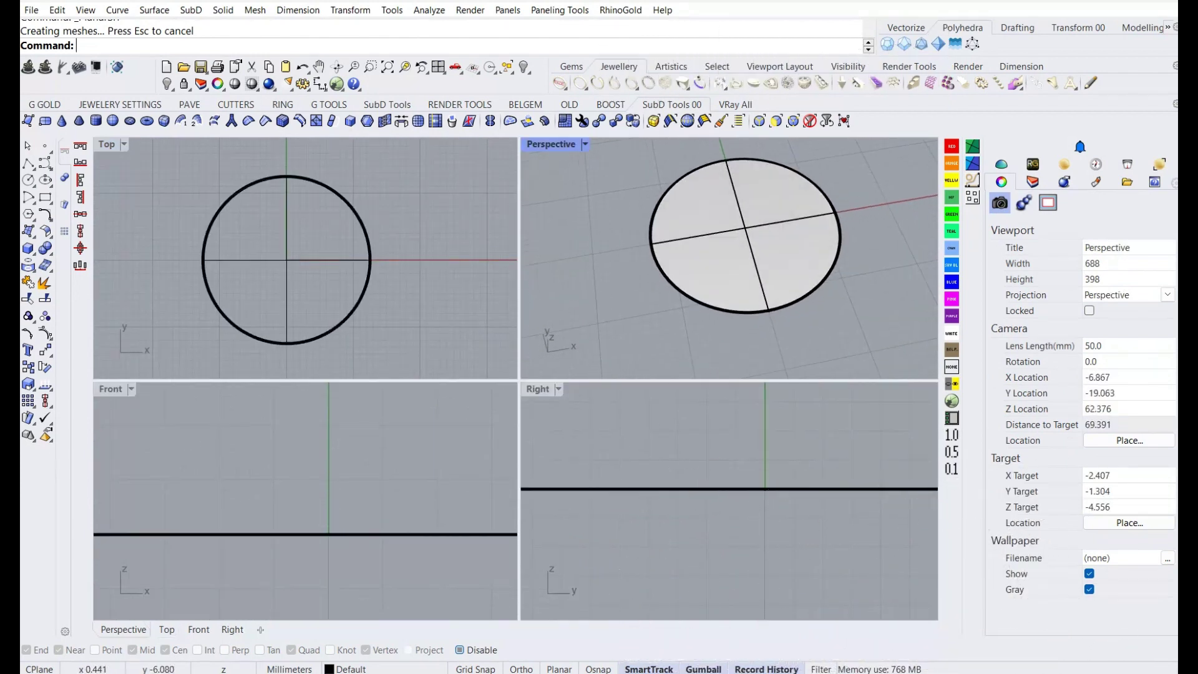
{"action": "left_click", "coordinate": [742, 262]}
{"action": "left_click", "coordinate": [436, 325]}
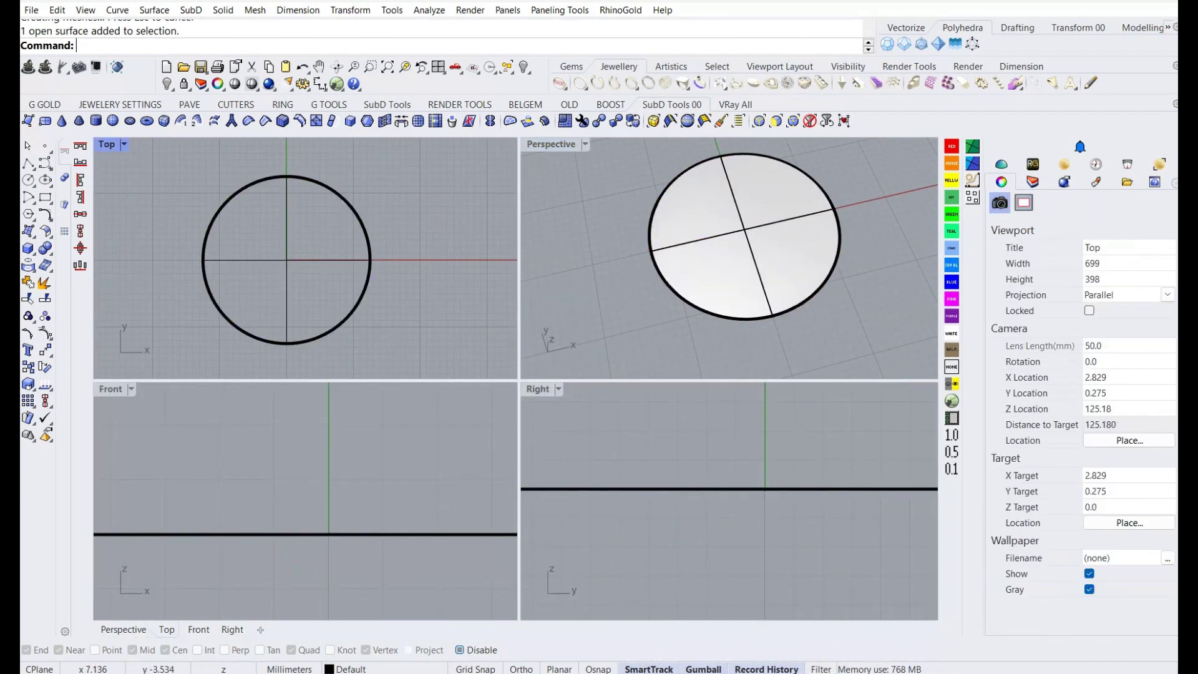
{"action": "right_click_drag", "start_coordinate": [436, 312], "coordinate": [437, 323]}
{"action": "right_click_drag", "start_coordinate": [342, 304], "coordinate": [341, 305]}
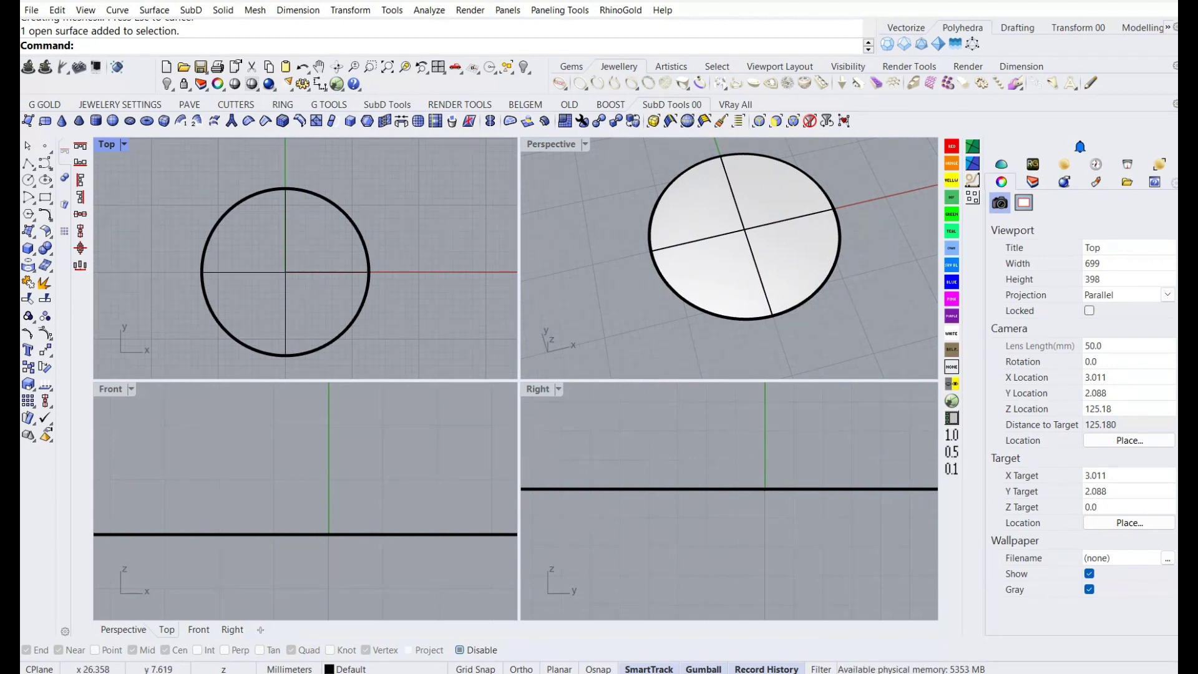
Draw the first interpolated S-curve from above the circle, down its left side, to below it.
{"action": "left_click", "coordinate": [46, 164]}
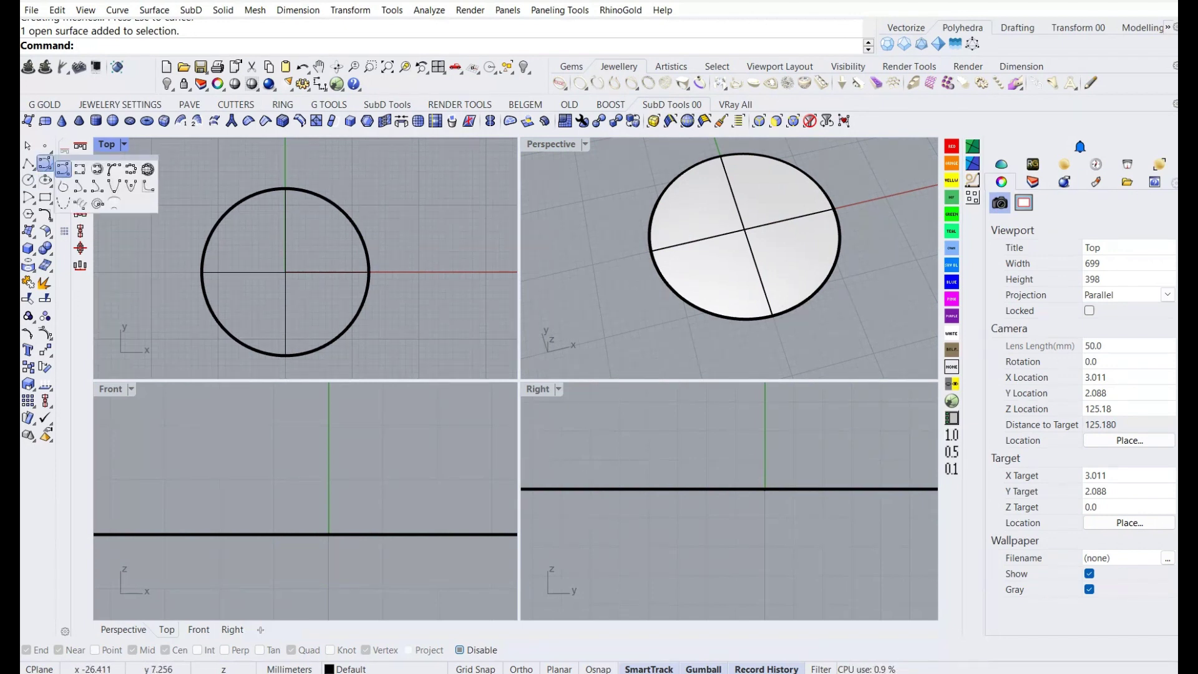
{"action": "left_click", "coordinate": [80, 169]}
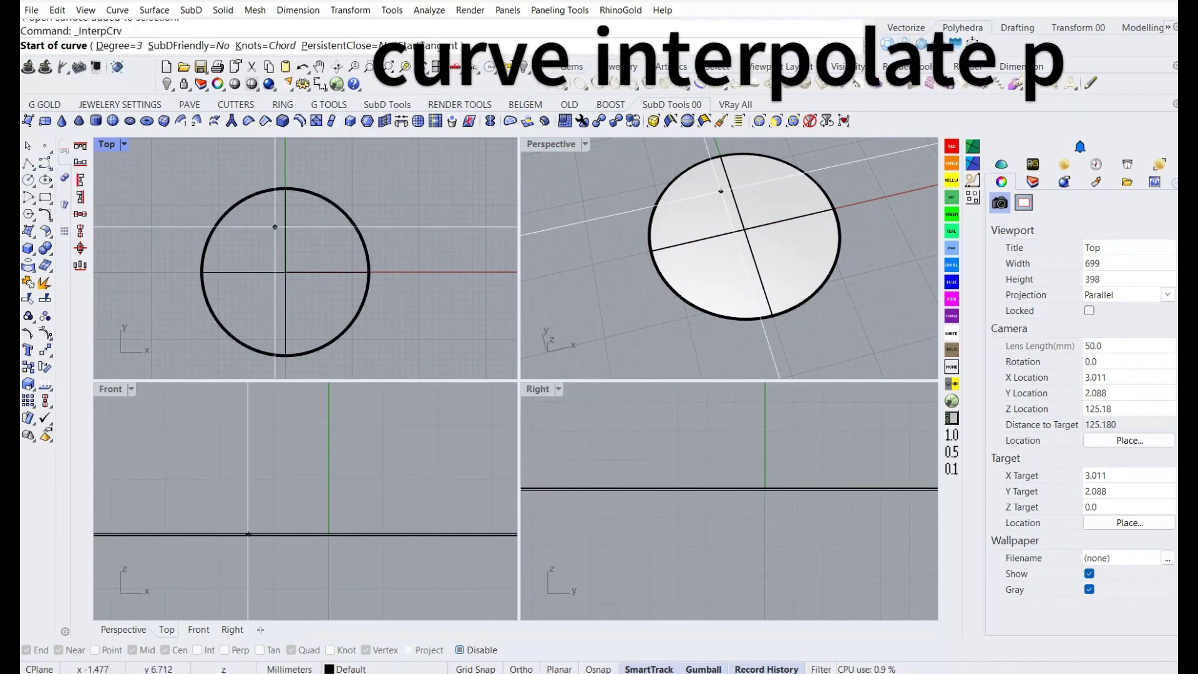
{"action": "left_click", "coordinate": [296, 170]}
{"action": "left_click", "coordinate": [292, 196]}
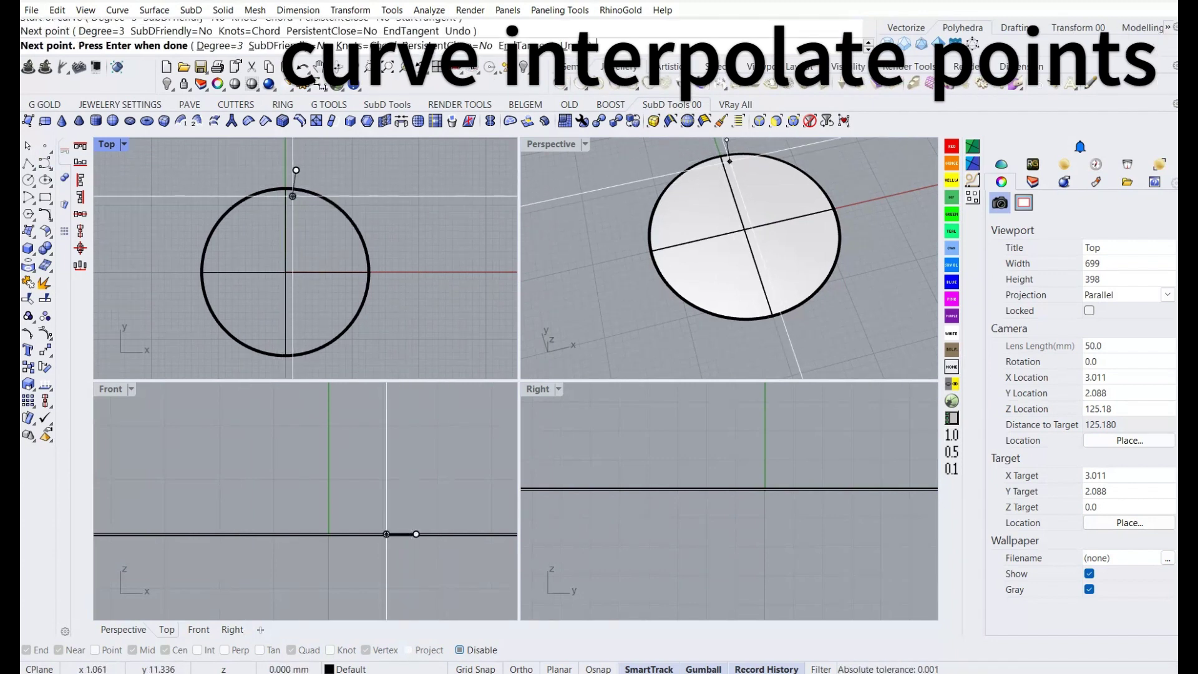
{"action": "left_click", "coordinate": [268, 226]}
{"action": "left_click", "coordinate": [234, 270]}
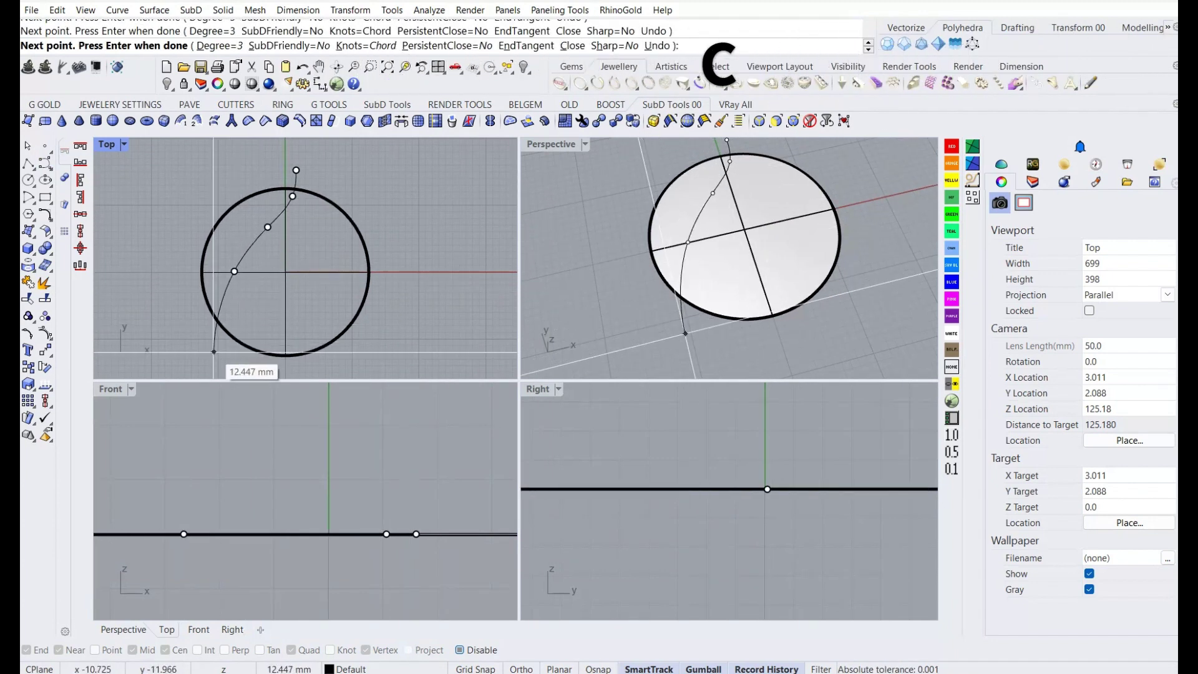
{"action": "right_click_drag", "start_coordinate": [217, 357], "coordinate": [236, 329]}
{"action": "left_click", "coordinate": [239, 340]}
{"action": "key", "text": "Return"}
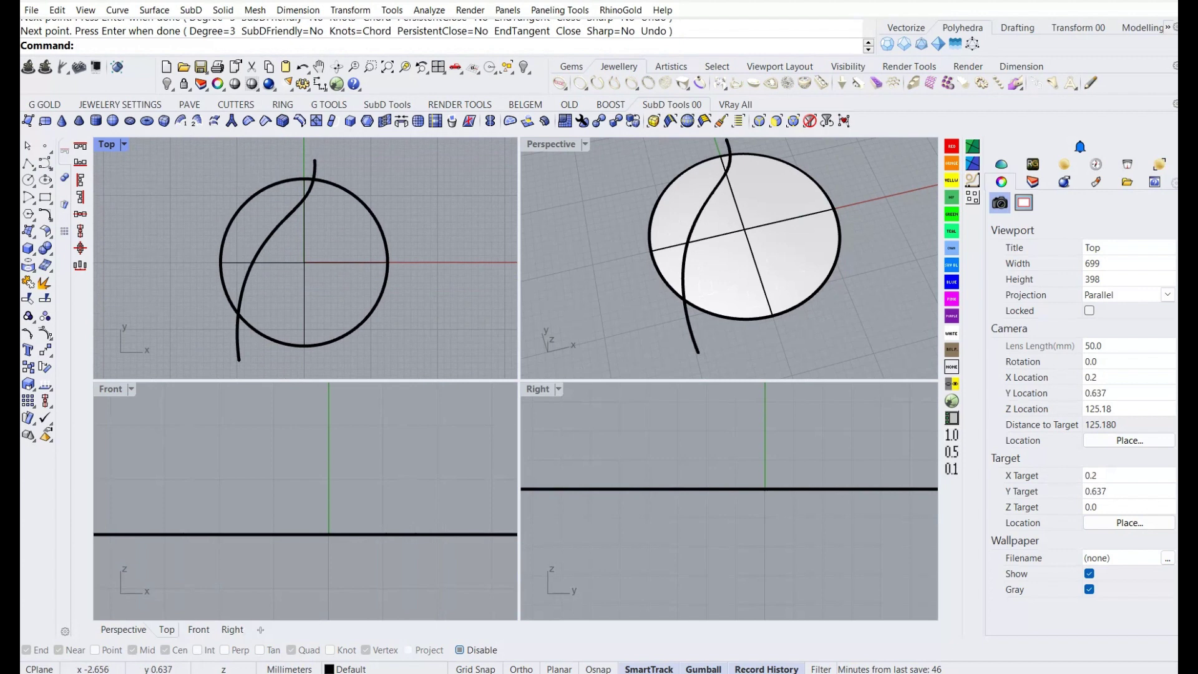
Draw a second curve from below the circle up through its lower left to the upper left.
{"action": "key", "text": "Return"}
{"action": "left_click", "coordinate": [271, 354]}
{"action": "left_click", "coordinate": [268, 303]}
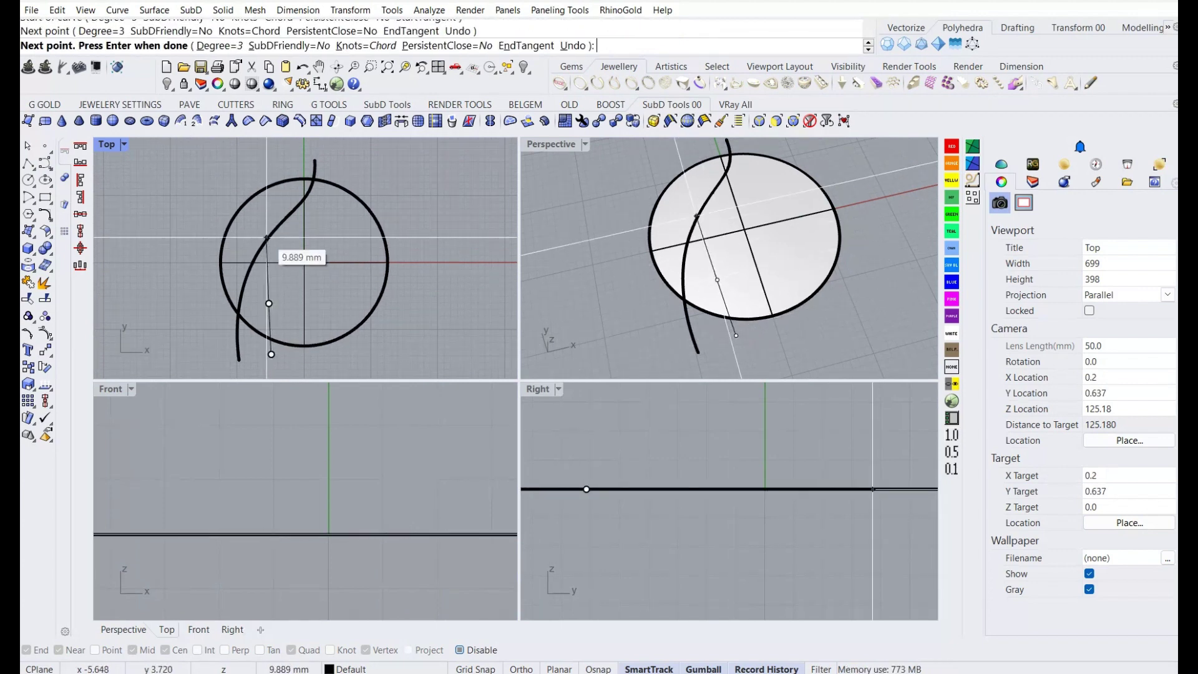
{"action": "left_click", "coordinate": [259, 224]}
{"action": "left_click", "coordinate": [222, 184]}
Draw two more wavy curves sweeping across the circle's left side.
{"action": "key", "text": "Return"}
{"action": "key", "text": "Return"}
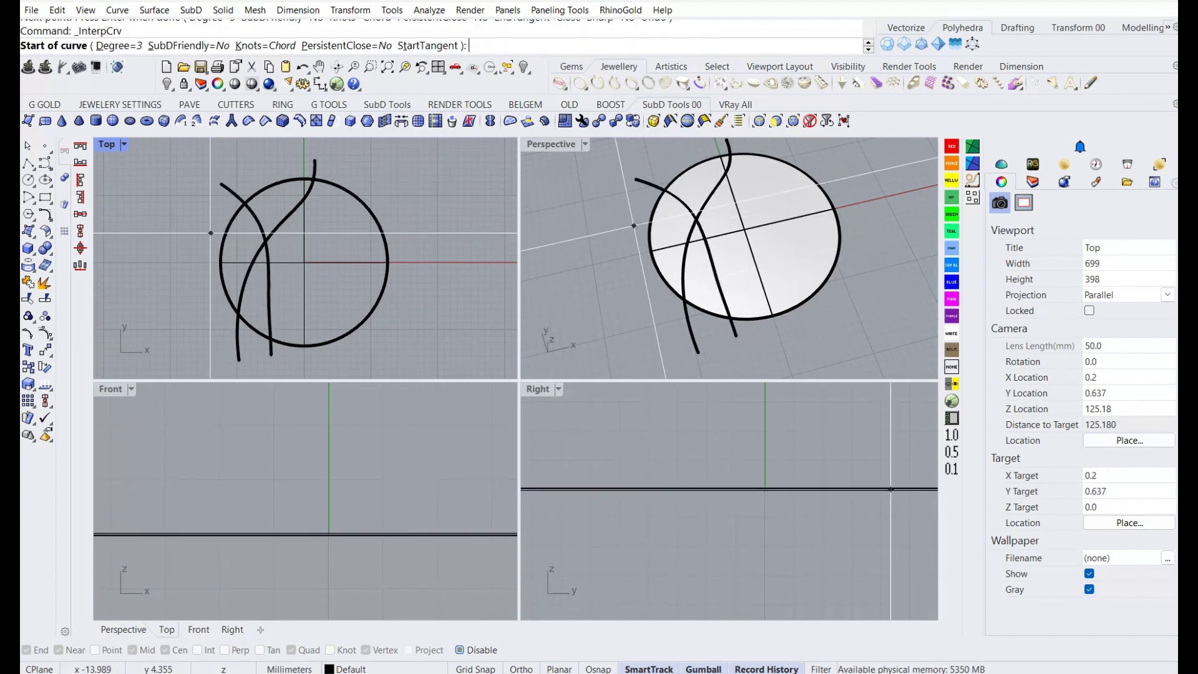
{"action": "left_click", "coordinate": [211, 233]}
{"action": "left_click", "coordinate": [255, 287]}
{"action": "left_click", "coordinate": [296, 309]}
{"action": "left_click", "coordinate": [317, 368]}
{"action": "key", "text": "Return"}
{"action": "key", "text": "Return"}
{"action": "left_click", "coordinate": [212, 204]}
{"action": "left_click", "coordinate": [250, 242]}
{"action": "left_click", "coordinate": [214, 308]}
{"action": "key", "text": "Return"}
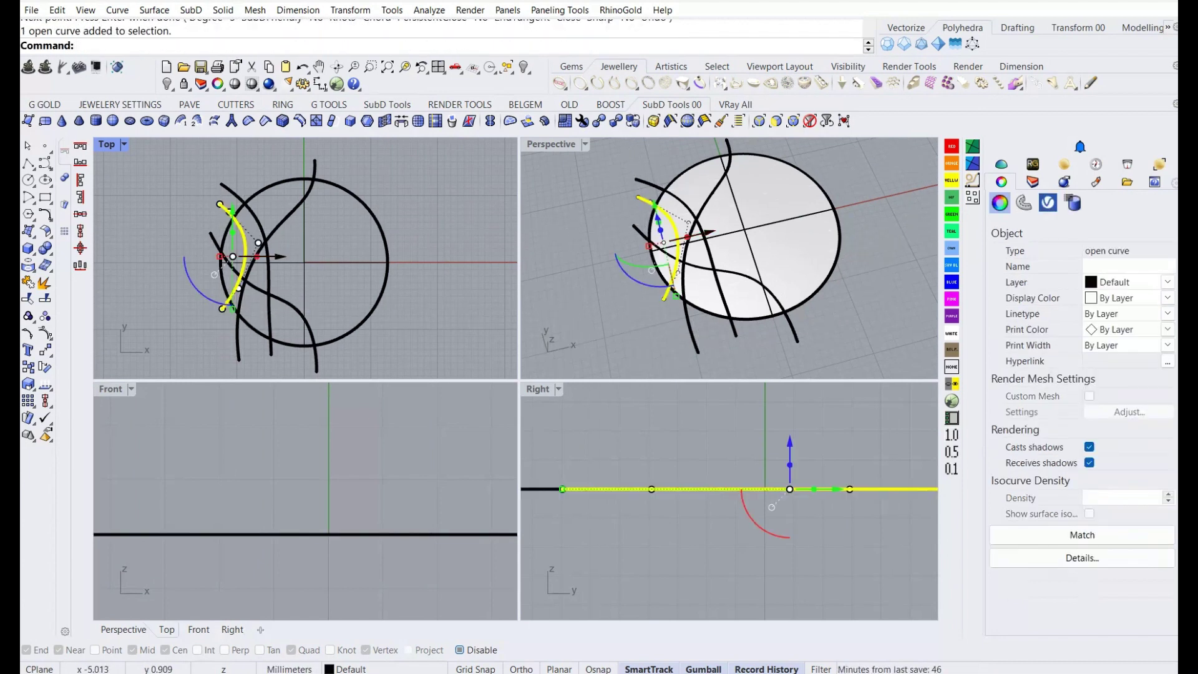
Draw an arc across the circle's top and a curve running from above to below it.
{"action": "key", "text": "Return"}
{"action": "left_click", "coordinate": [243, 177]}
{"action": "left_click", "coordinate": [401, 214]}
{"action": "key", "text": "Return"}
{"action": "key", "text": "Return"}
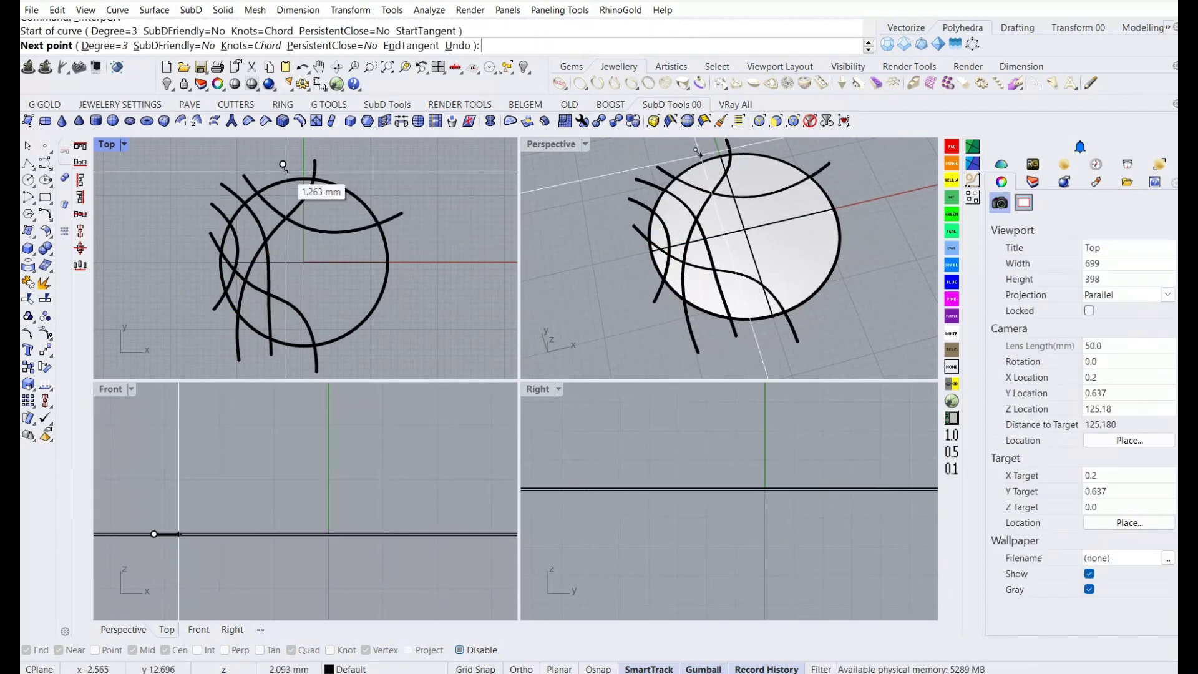
{"action": "left_click", "coordinate": [283, 164]}
{"action": "left_click", "coordinate": [299, 250]}
{"action": "left_click", "coordinate": [281, 340]}
{"action": "key", "text": "Return"}
{"action": "key", "text": "Return"}
Draw the last curve from near the top through the circle to its left side.
{"action": "right_click_drag", "start_coordinate": [281, 340], "coordinate": [260, 352]}
{"action": "left_click", "coordinate": [314, 174]}
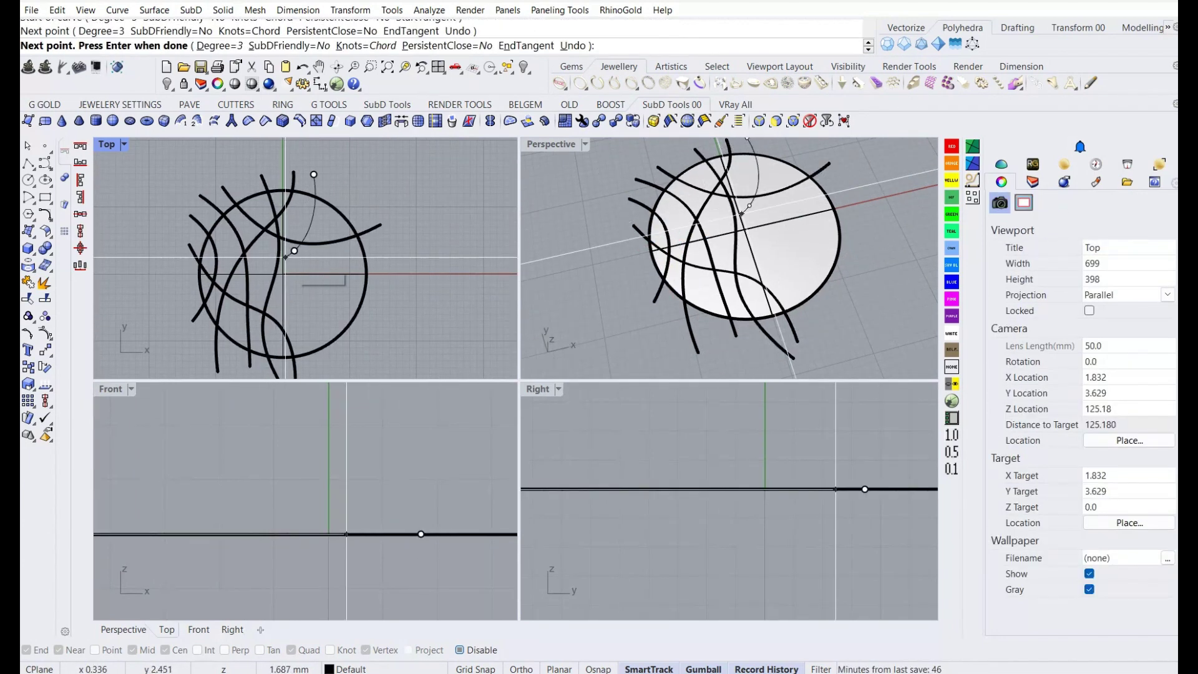
{"action": "left_click", "coordinate": [294, 250]}
{"action": "left_click", "coordinate": [260, 268]}
{"action": "left_click", "coordinate": [222, 282]}
{"action": "key", "text": "Return"}
{"action": "key", "text": "Return"}
Window-select all the newly drawn curves.
{"action": "scroll", "coordinate": [293, 287], "scroll_direction": "down", "scroll_amount": 3}
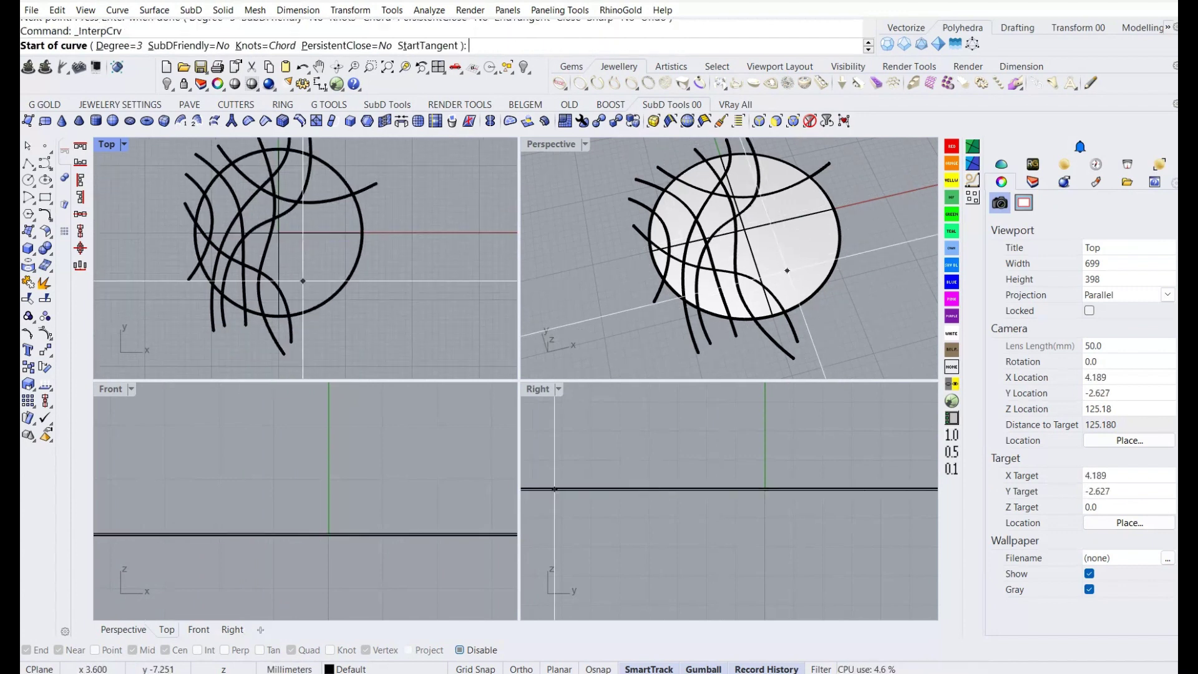
{"action": "key", "text": "Escape"}
{"action": "right_click_drag", "start_coordinate": [287, 305], "coordinate": [281, 309]}
{"action": "left_click_drag", "start_coordinate": [216, 206], "coordinate": [343, 341]}
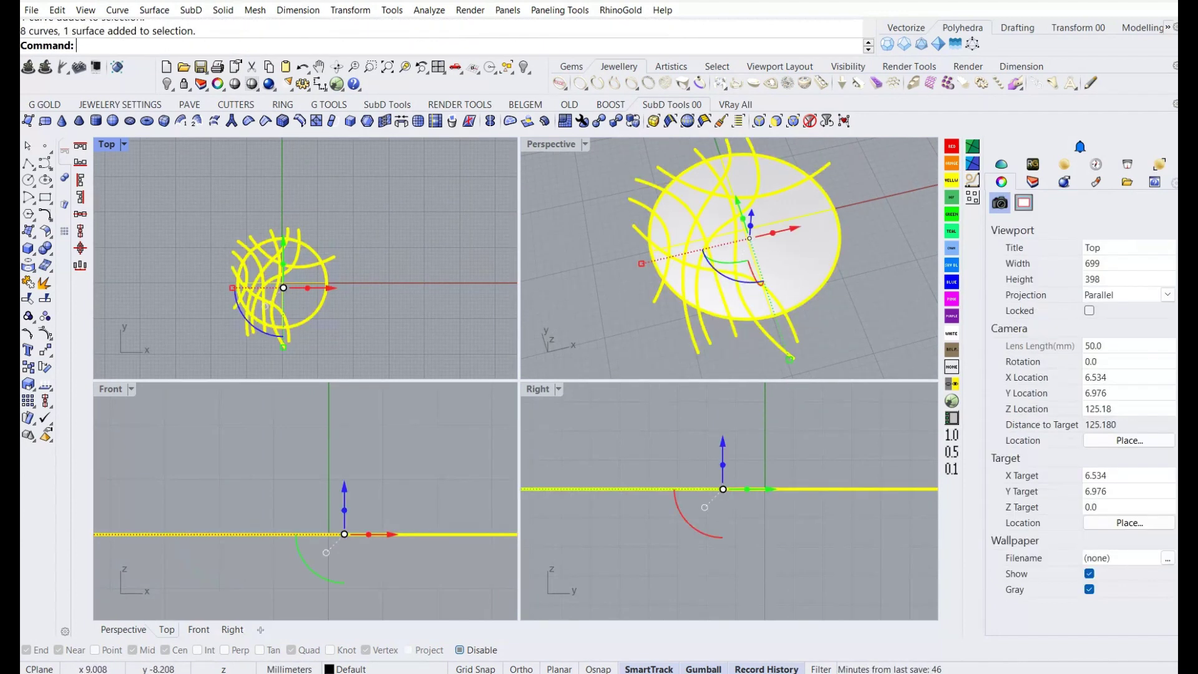
Group the seven curves and project them onto the disc surface.
{"action": "left_click", "coordinate": [326, 283], "text": "ctrl"}
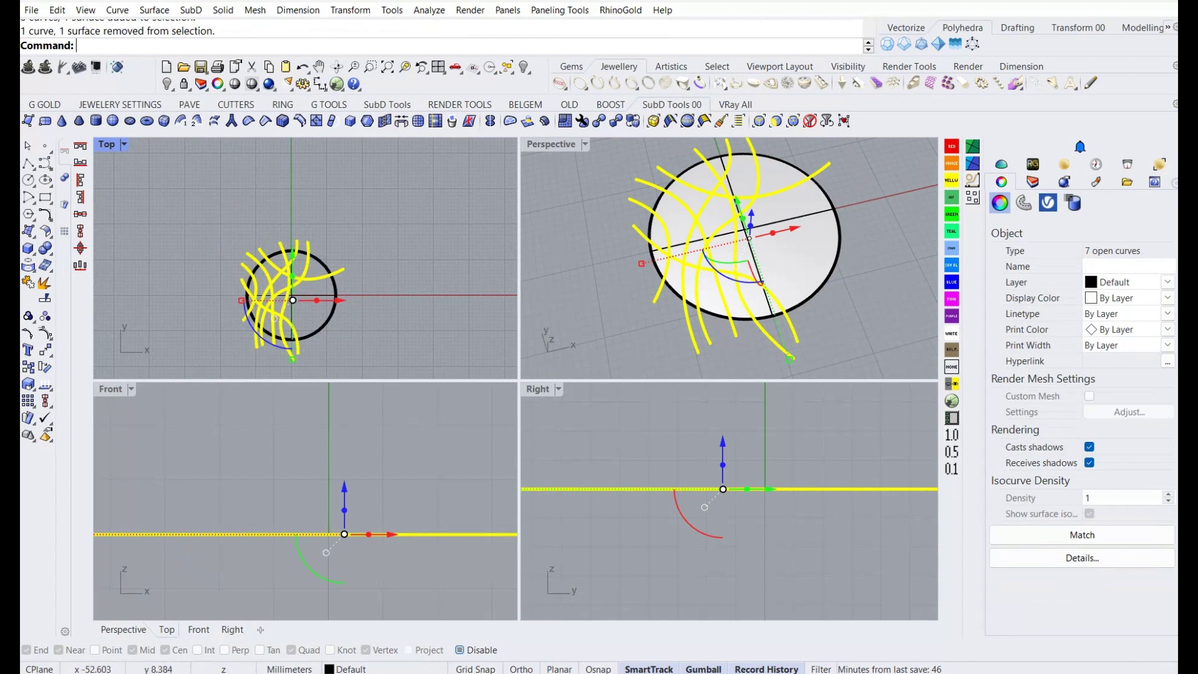
{"action": "left_click", "coordinate": [28, 316]}
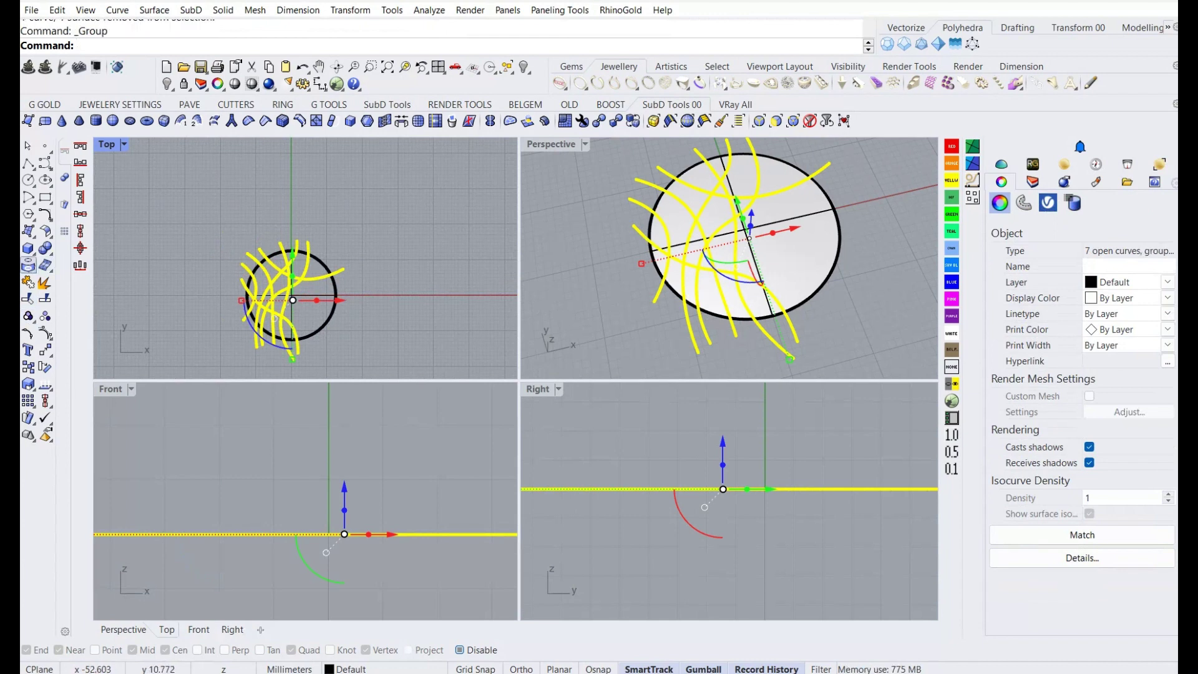
{"action": "scroll", "coordinate": [252, 294], "scroll_direction": "up", "scroll_amount": 2}
{"action": "left_click", "coordinate": [811, 262]}
{"action": "type", "text": "pro"}
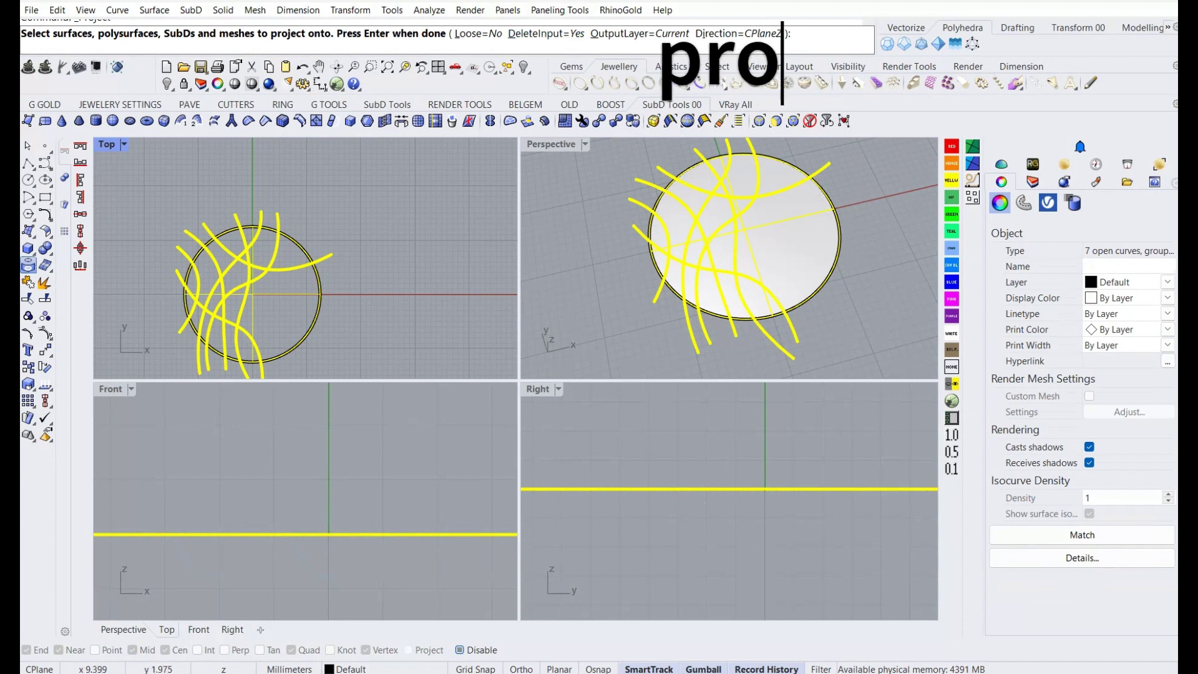
{"action": "key", "text": "Return"}
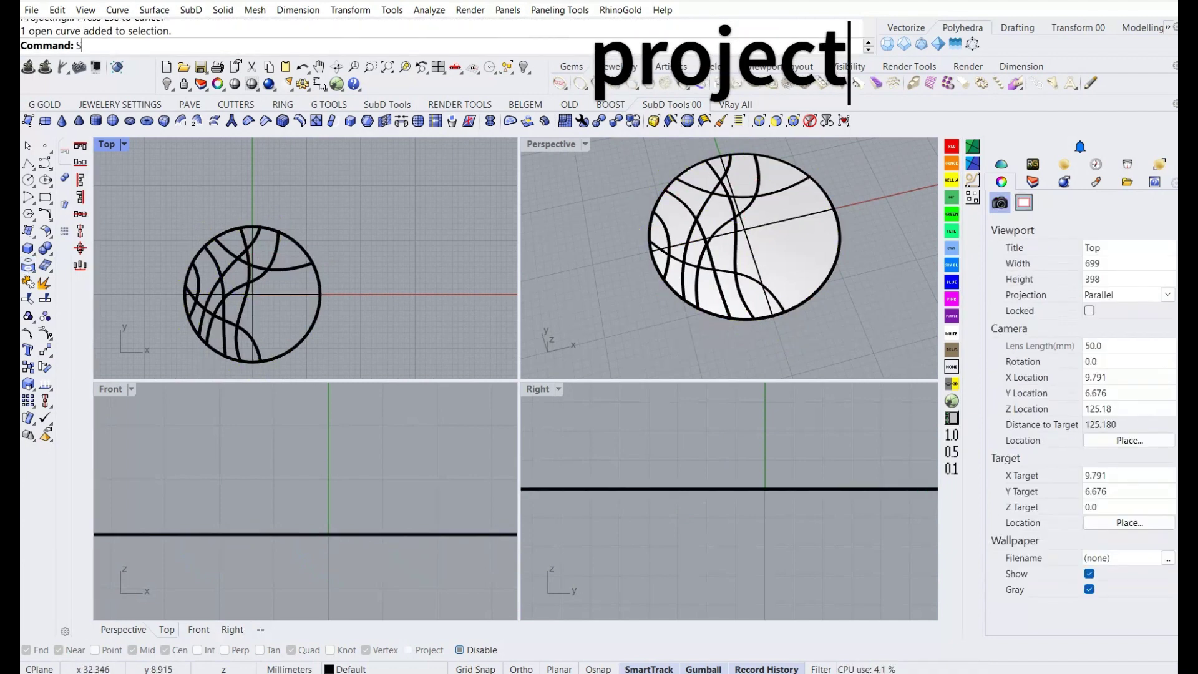
Group the projected curves, orbit to inspect the pattern, and select all objects.
{"action": "key", "text": "Return"}
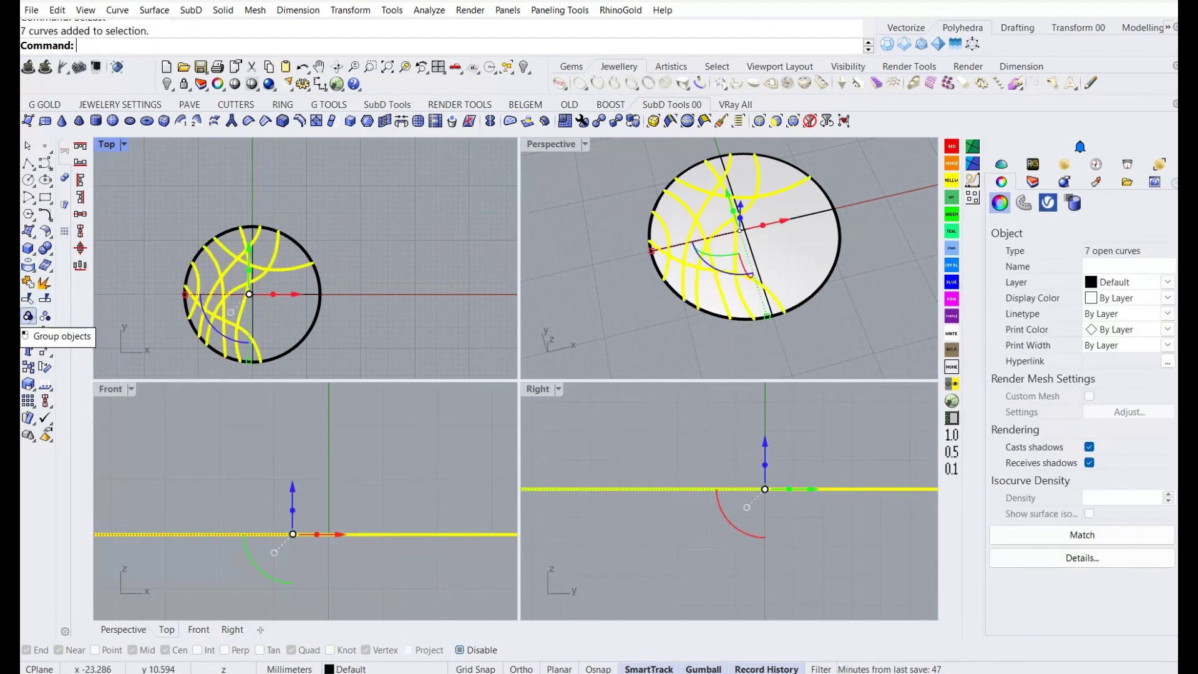
{"action": "key", "text": "ctrl+g"}
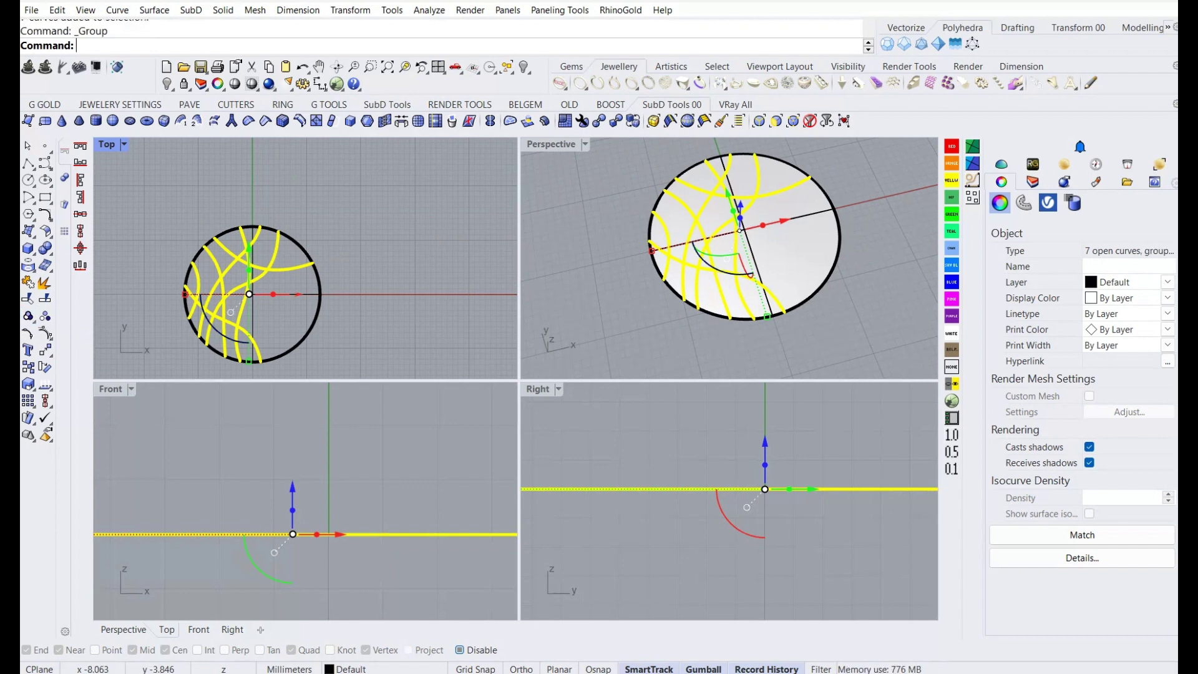
{"action": "key", "text": "Escape"}
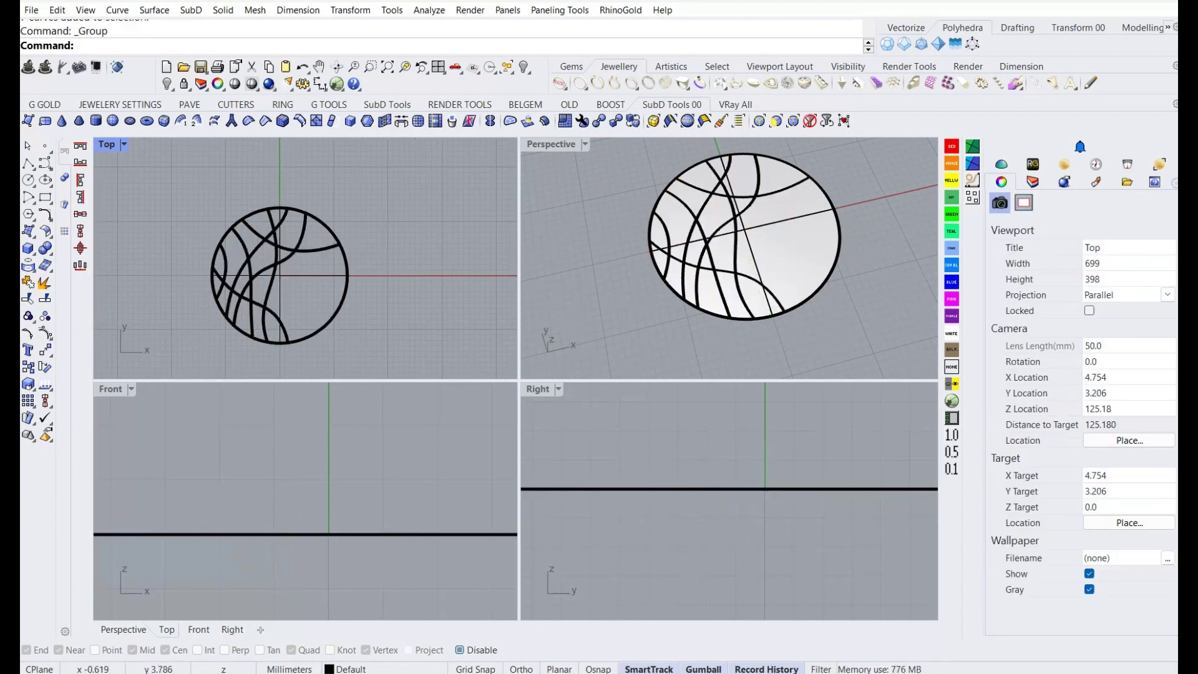
{"action": "right_click_drag", "start_coordinate": [749, 250], "coordinate": [767, 237]}
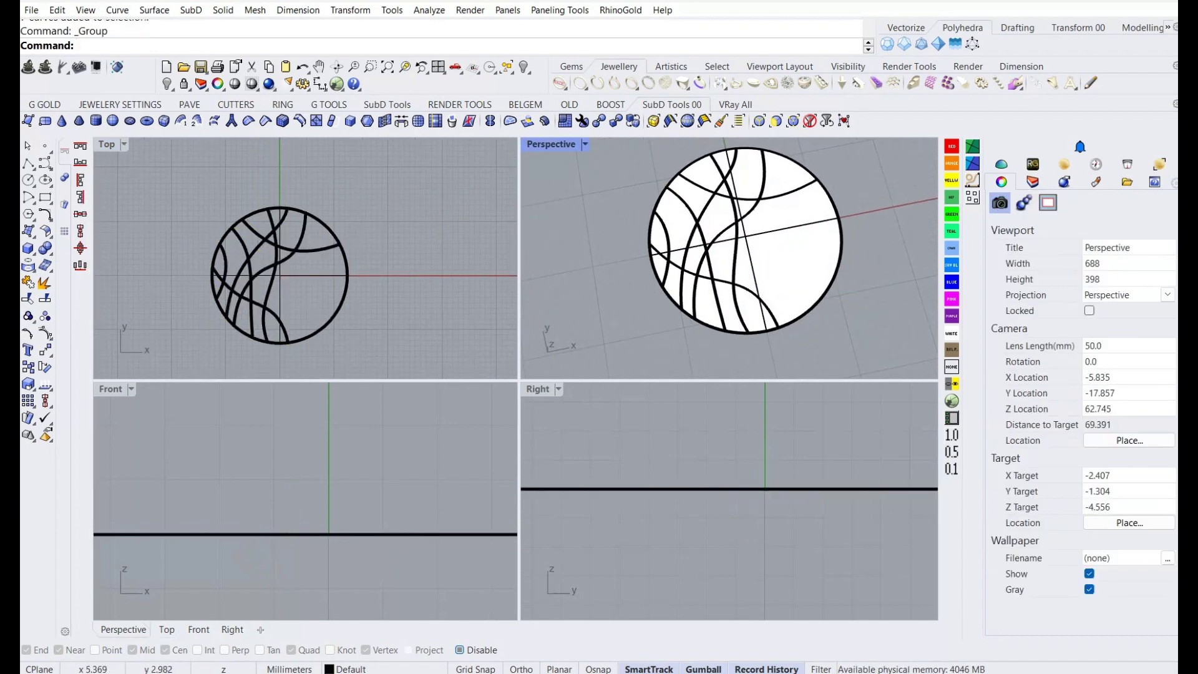
{"action": "key", "text": "ctrl+a"}
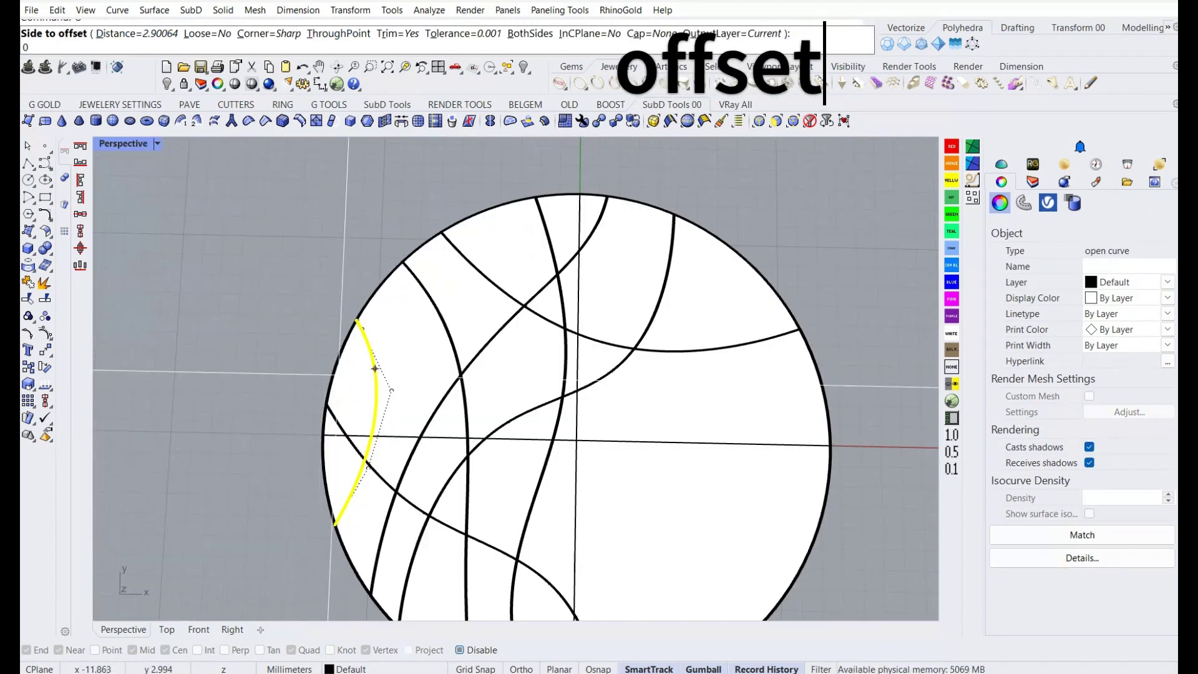
Offset the first curve 0.5 to its inner side.
{"action": "key", "text": "Return"}
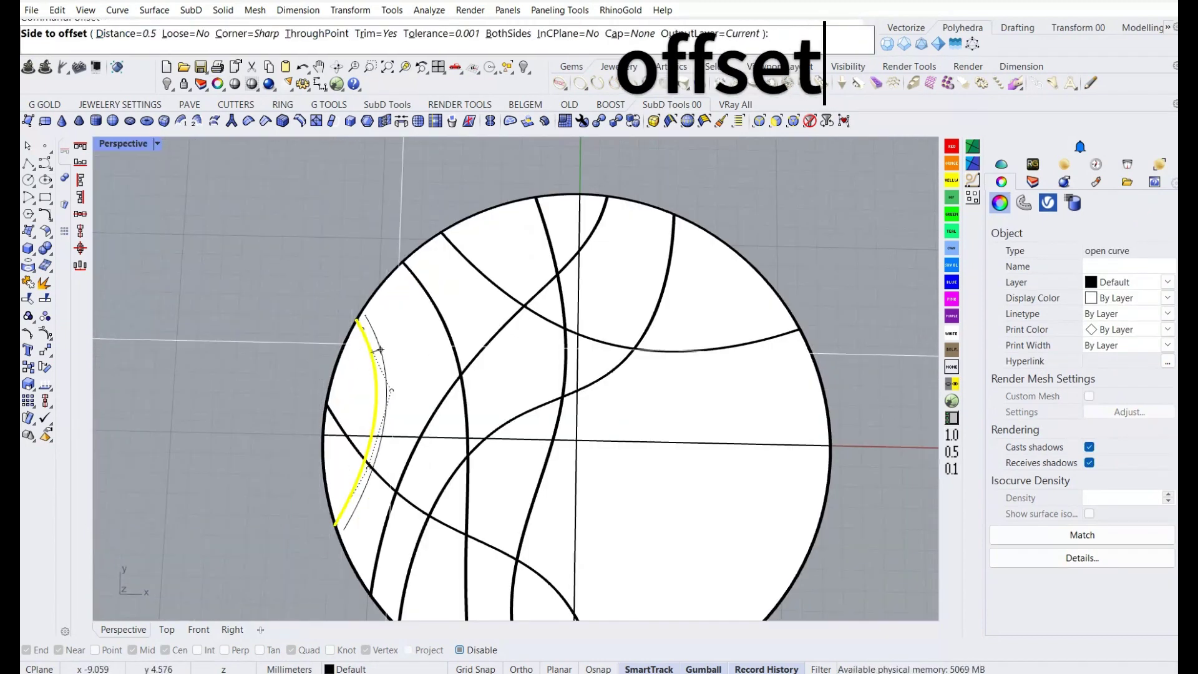
{"action": "left_click", "coordinate": [374, 349]}
{"action": "key", "text": "Escape"}
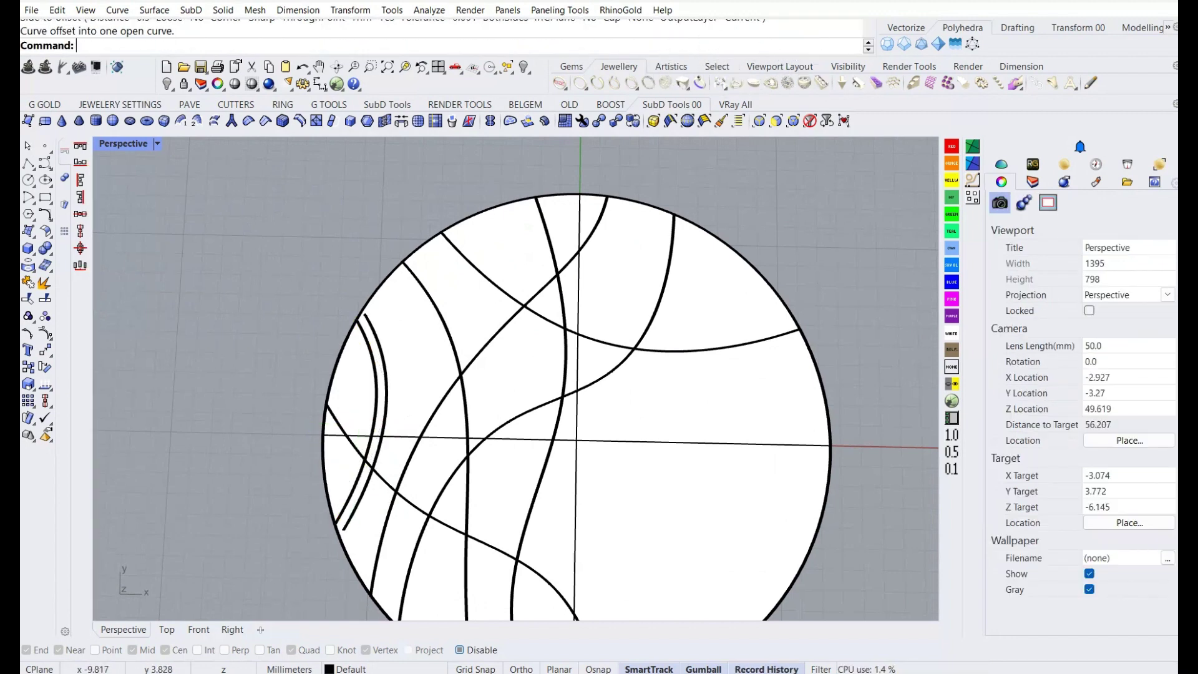
{"action": "left_click", "coordinate": [379, 374]}
{"action": "left_click", "coordinate": [437, 397]}
{"action": "scroll", "coordinate": [299, 299], "scroll_direction": "down", "scroll_amount": 5}
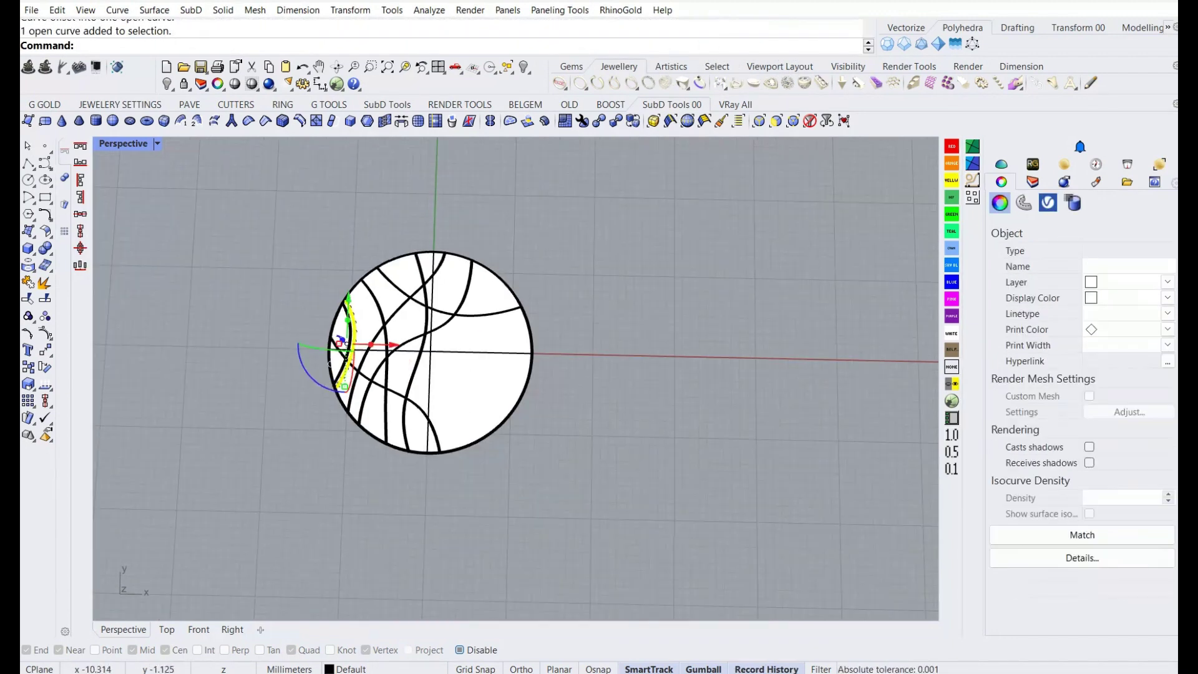
{"action": "scroll", "coordinate": [309, 359], "scroll_direction": "up", "scroll_amount": 5}
{"action": "key", "text": "Escape"}
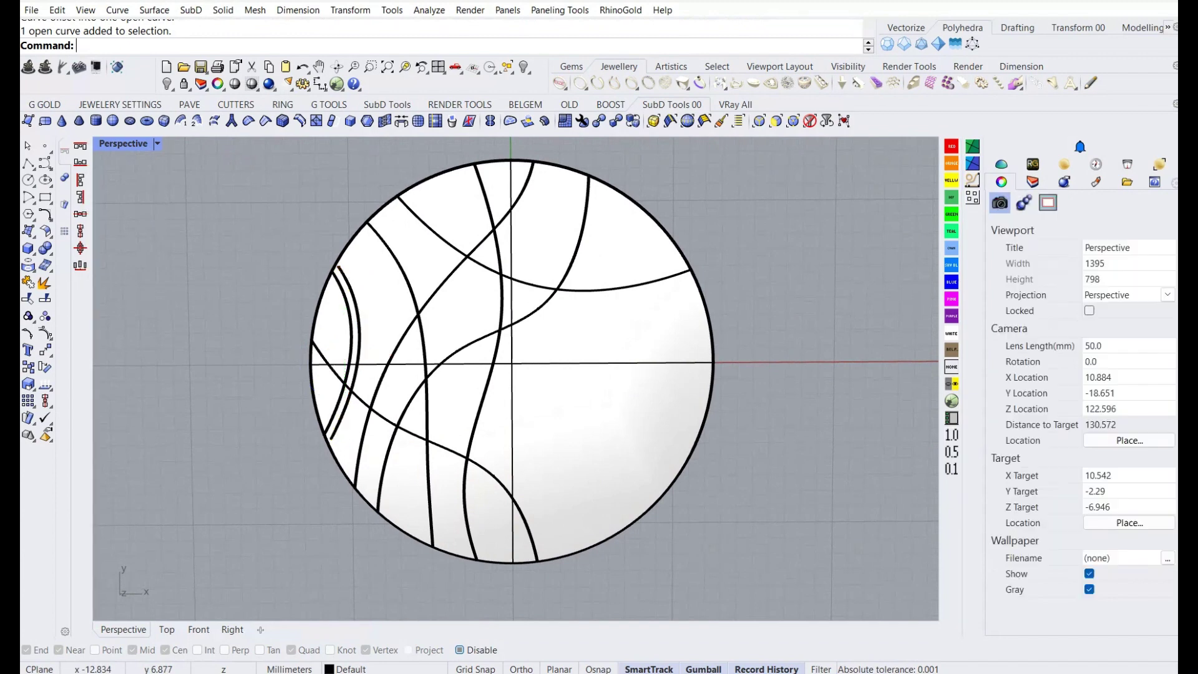
Offset another overlapping pattern curve 0.5 toward its upper side.
{"action": "left_click", "coordinate": [396, 268]}
{"action": "left_click", "coordinate": [428, 286]}
{"action": "key", "text": "Return"}
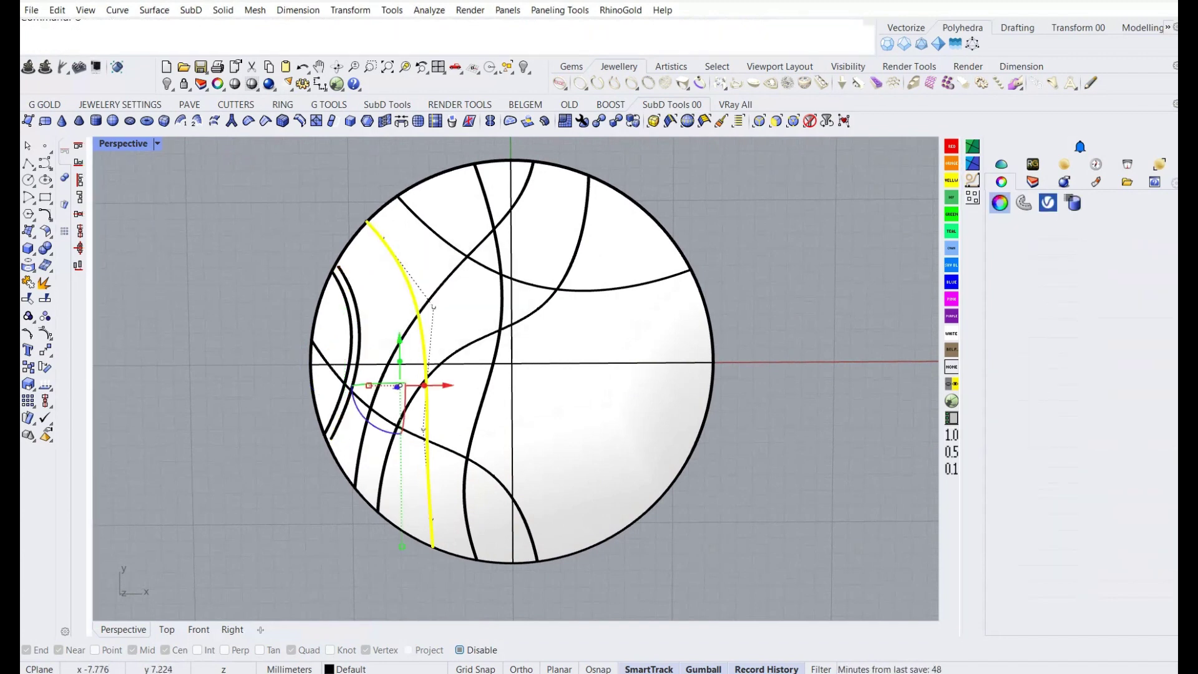
{"action": "left_click", "coordinate": [382, 252]}
{"action": "key", "text": "Escape"}
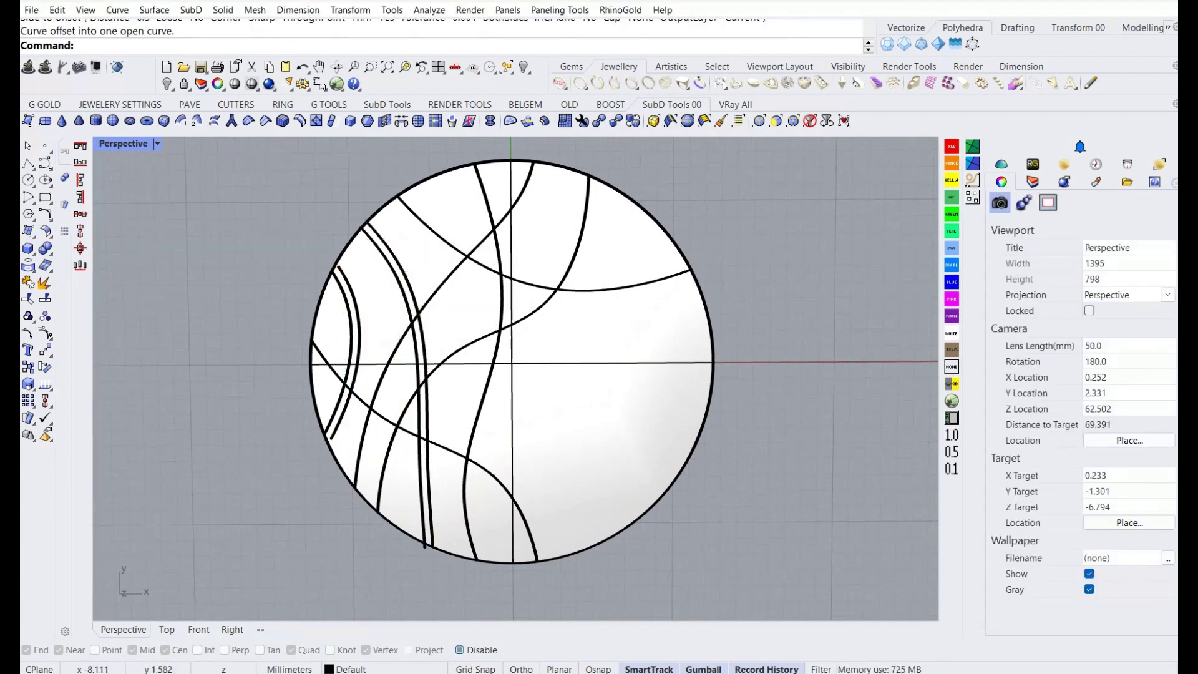
{"action": "left_click", "coordinate": [393, 362]}
{"action": "left_click", "coordinate": [458, 388]}
{"action": "key", "text": "Escape"}
Offset the lower S-curve and one more curve 0.5, placing copies beside them.
{"action": "left_click", "coordinate": [374, 405]}
{"action": "key", "text": "Return"}
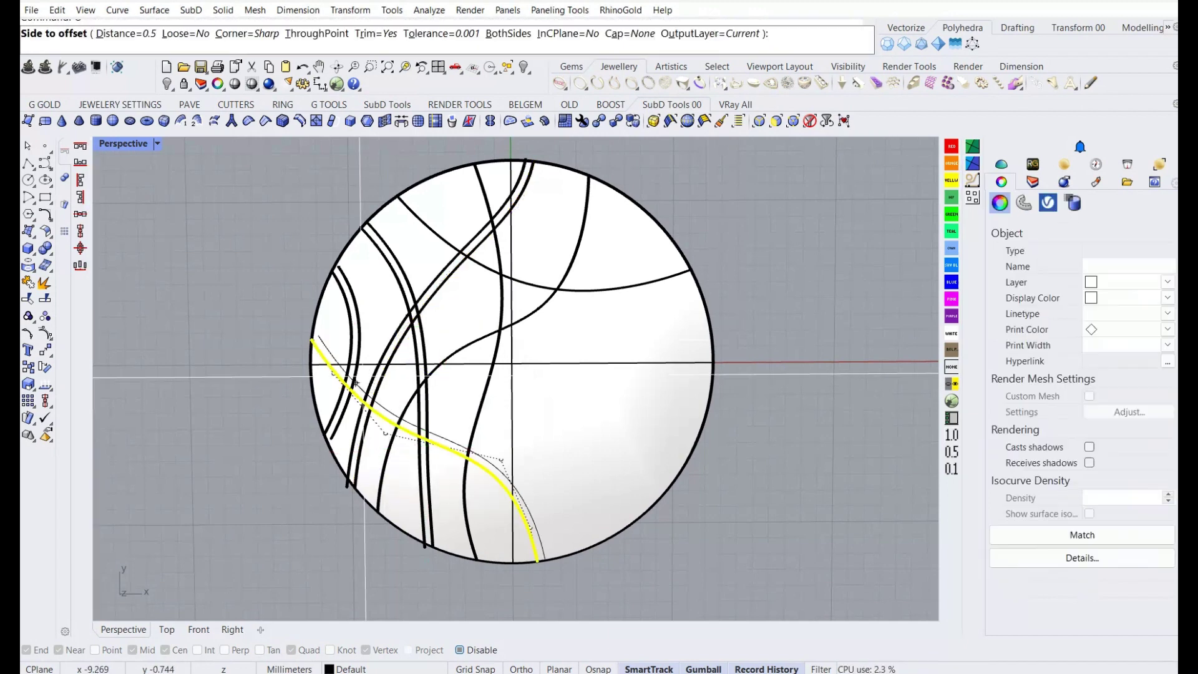
{"action": "left_click", "coordinate": [399, 449]}
{"action": "left_click", "coordinate": [343, 324]}
{"action": "right_click_drag", "start_coordinate": [374, 374], "coordinate": [424, 268]}
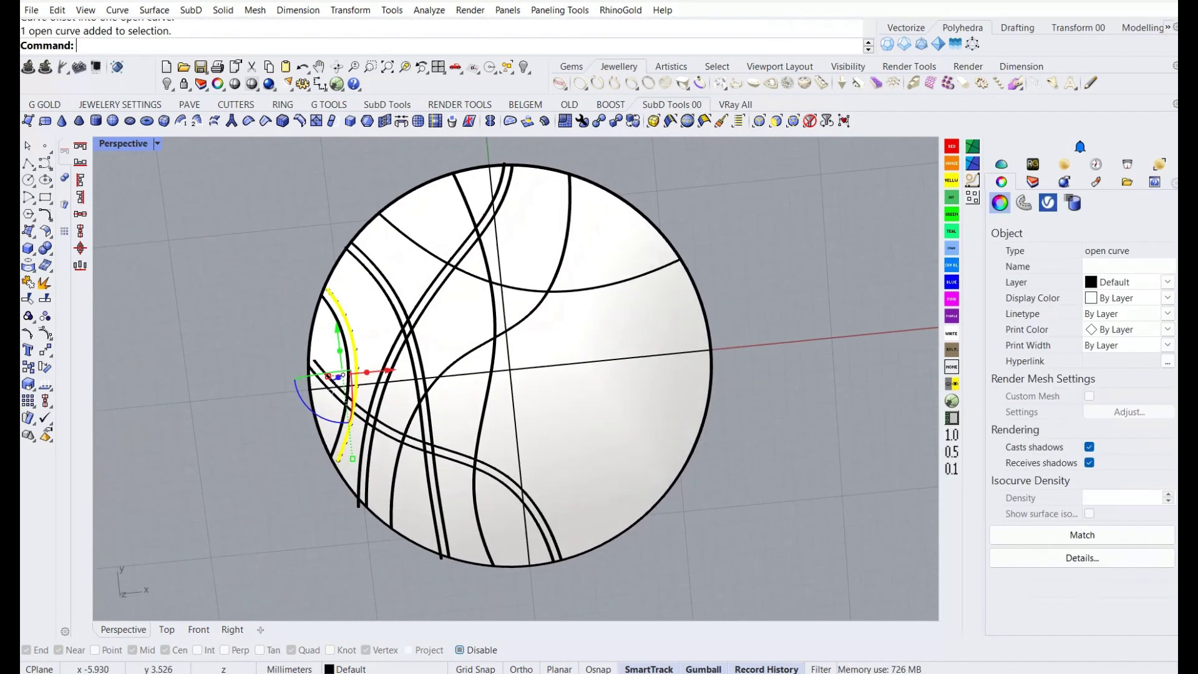
{"action": "left_click", "coordinate": [426, 257]}
{"action": "left_click", "coordinate": [582, 286]}
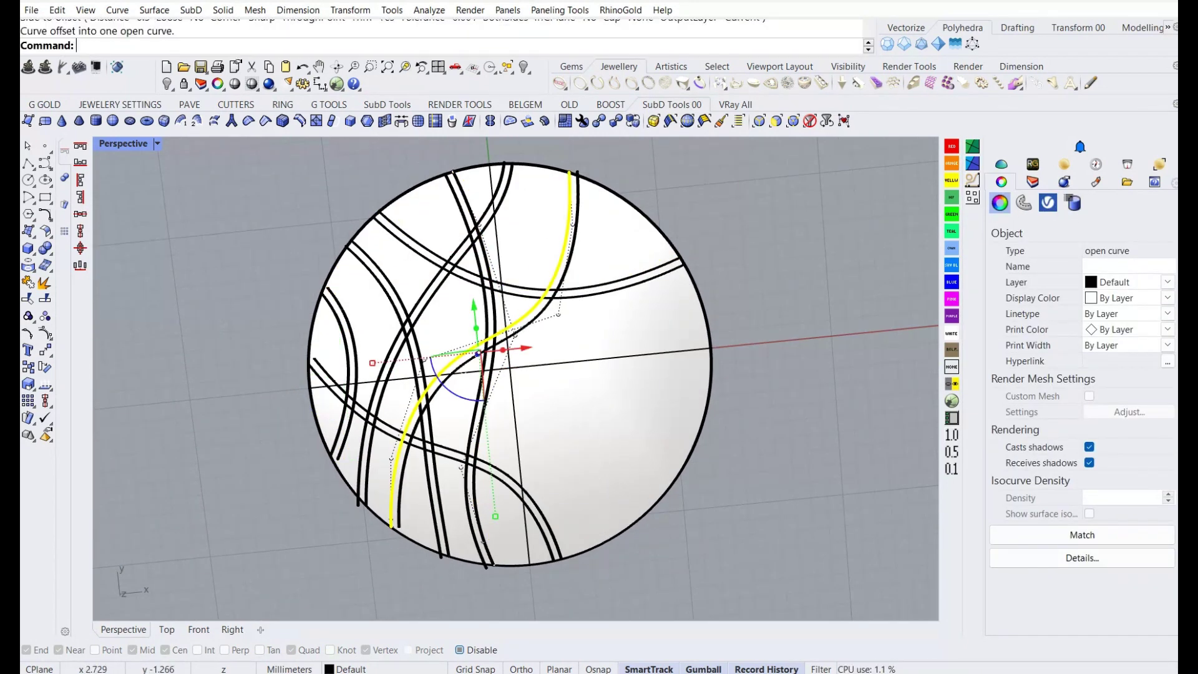
{"action": "key", "text": "Escape"}
{"action": "left_click", "coordinate": [339, 374]}
Extend the central offset curve's end to the circle edge.
{"action": "left_click", "coordinate": [374, 402]}
{"action": "type", "text": "Extend"}
{"action": "key", "text": "Return"}
{"action": "left_click", "coordinate": [310, 361]}
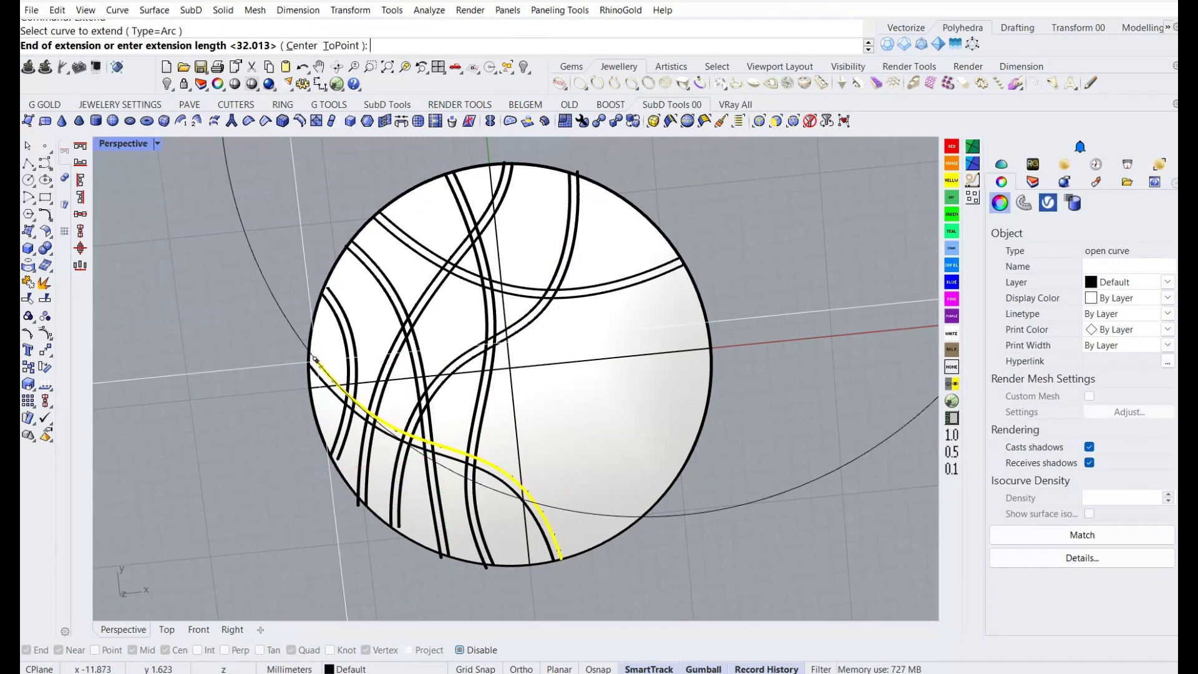
{"action": "key", "text": "Return"}
Extend the left offset curve's end out to the circle edge.
{"action": "type", "text": "extend"}
{"action": "key", "text": "Return"}
{"action": "left_click", "coordinate": [336, 305]}
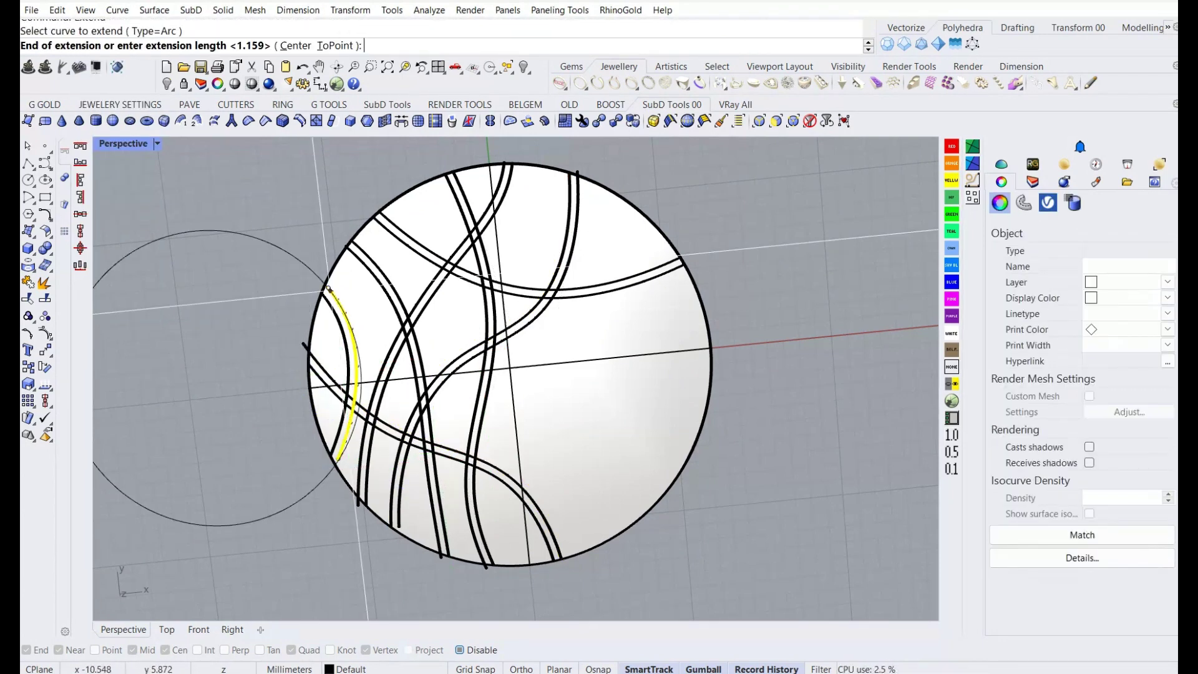
{"action": "left_click", "coordinate": [321, 280]}
{"action": "key", "text": "Return"}
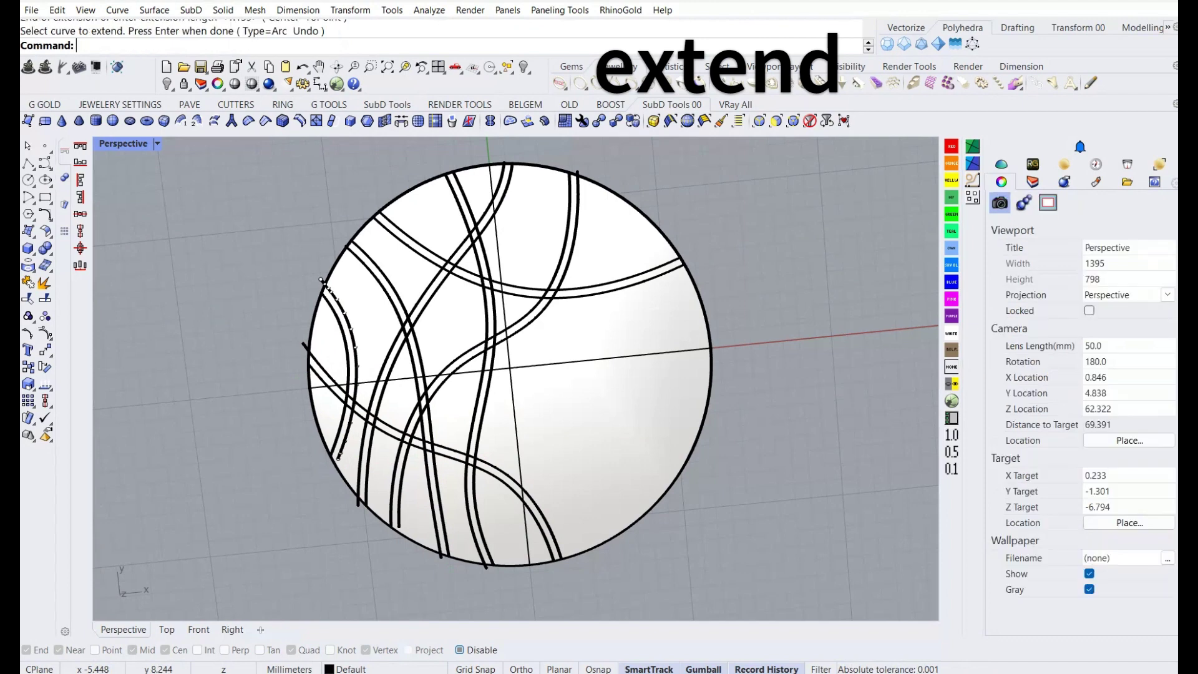
{"action": "scroll", "coordinate": [599, 191], "scroll_direction": "down", "scroll_amount": 2}
{"action": "scroll", "coordinate": [545, 431], "scroll_direction": "up", "scroll_amount": 4}
{"action": "scroll", "coordinate": [603, 495], "scroll_direction": "down", "scroll_amount": 2}
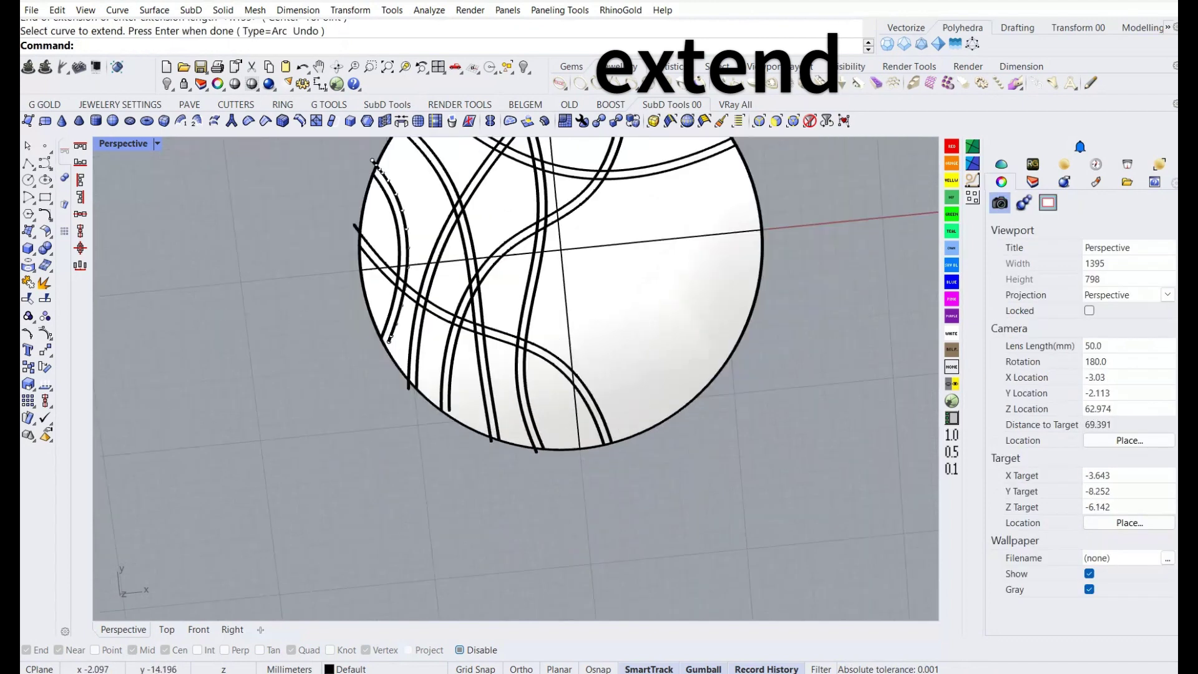
{"action": "scroll", "coordinate": [390, 352], "scroll_direction": "up", "scroll_amount": 3}
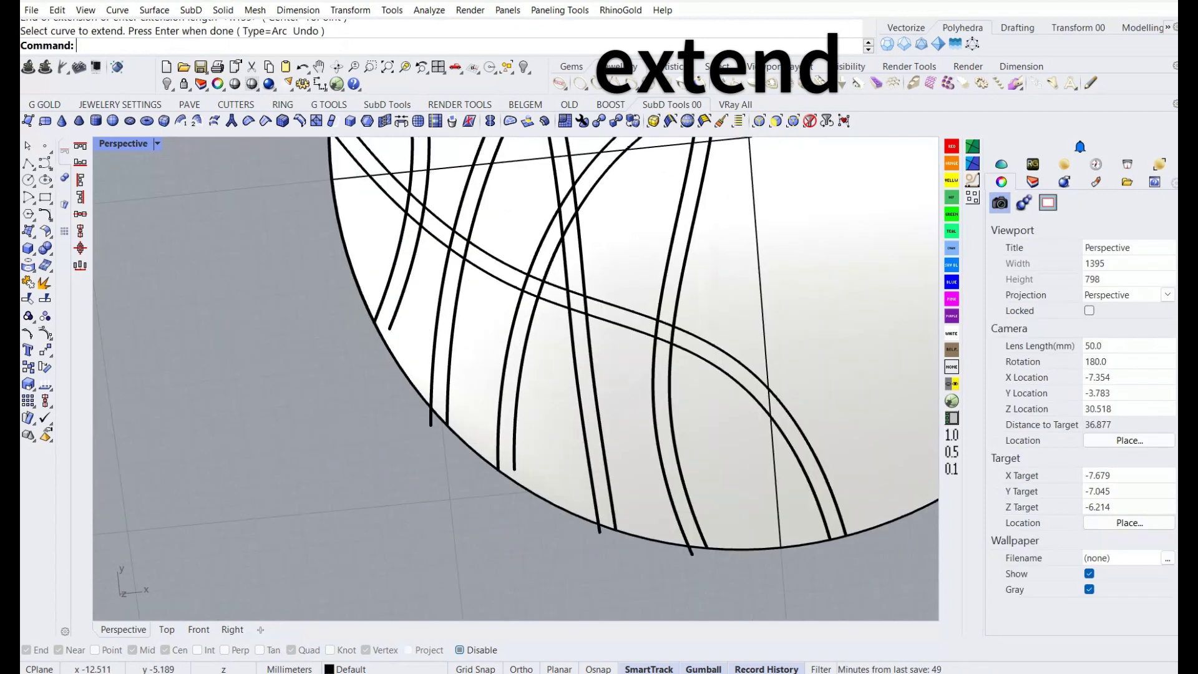
Extend two more short curves to the round disc surface boundary.
{"action": "key", "text": "Return"}
{"action": "left_click", "coordinate": [394, 322]}
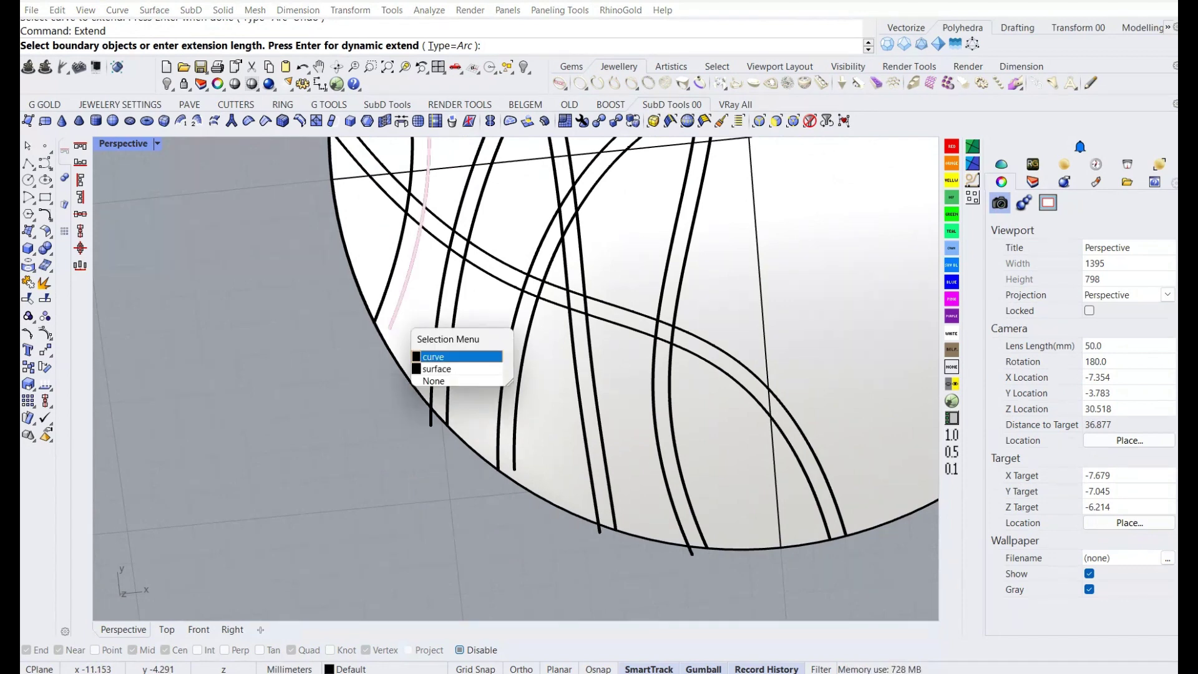
{"action": "left_click", "coordinate": [461, 356]}
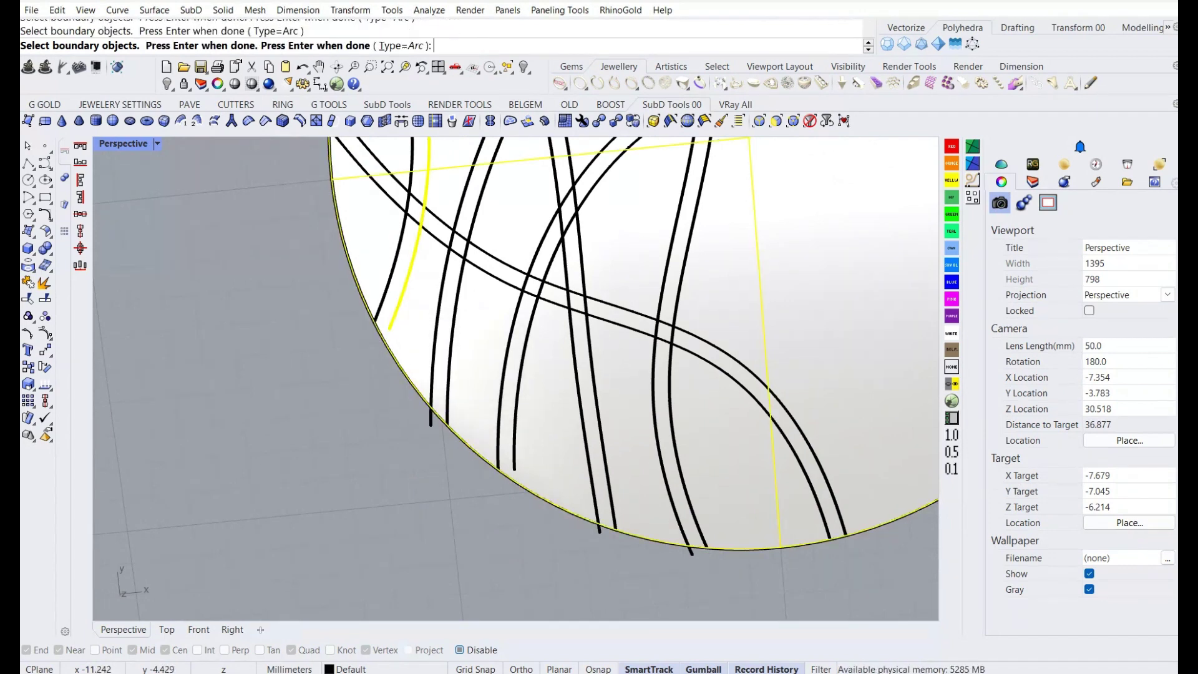
{"action": "key", "text": "Return"}
{"action": "key", "text": "Return"}
{"action": "key", "text": "Return"}
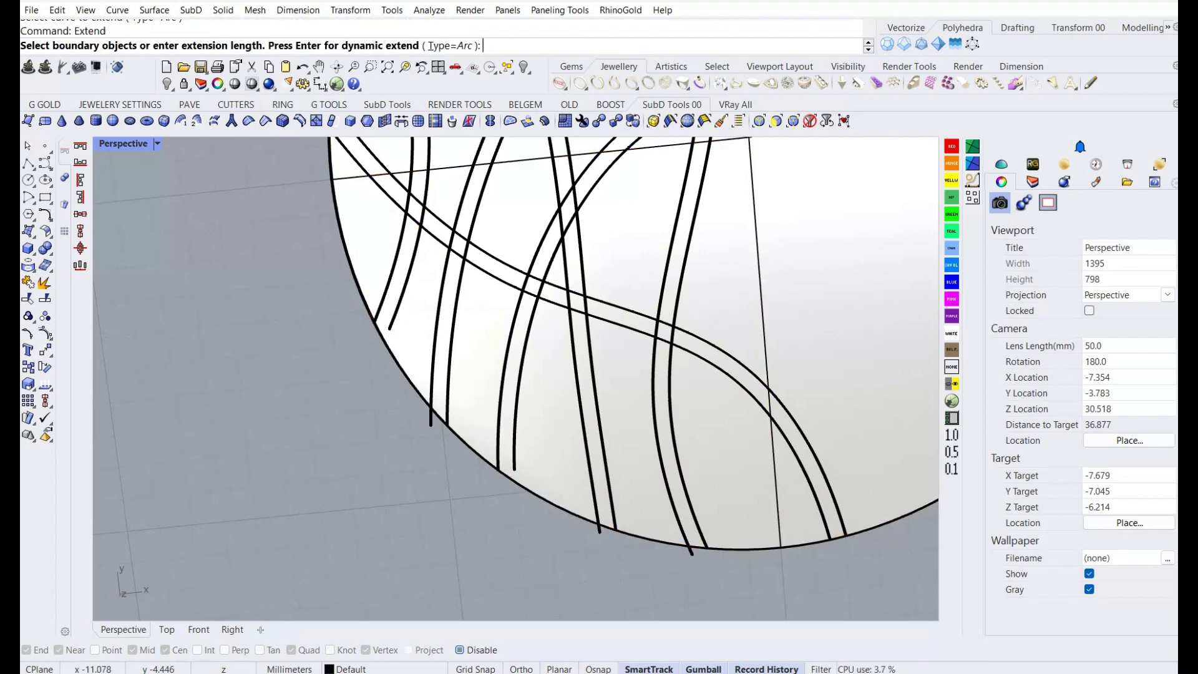
{"action": "left_click", "coordinate": [413, 249]}
{"action": "key", "text": "Return"}
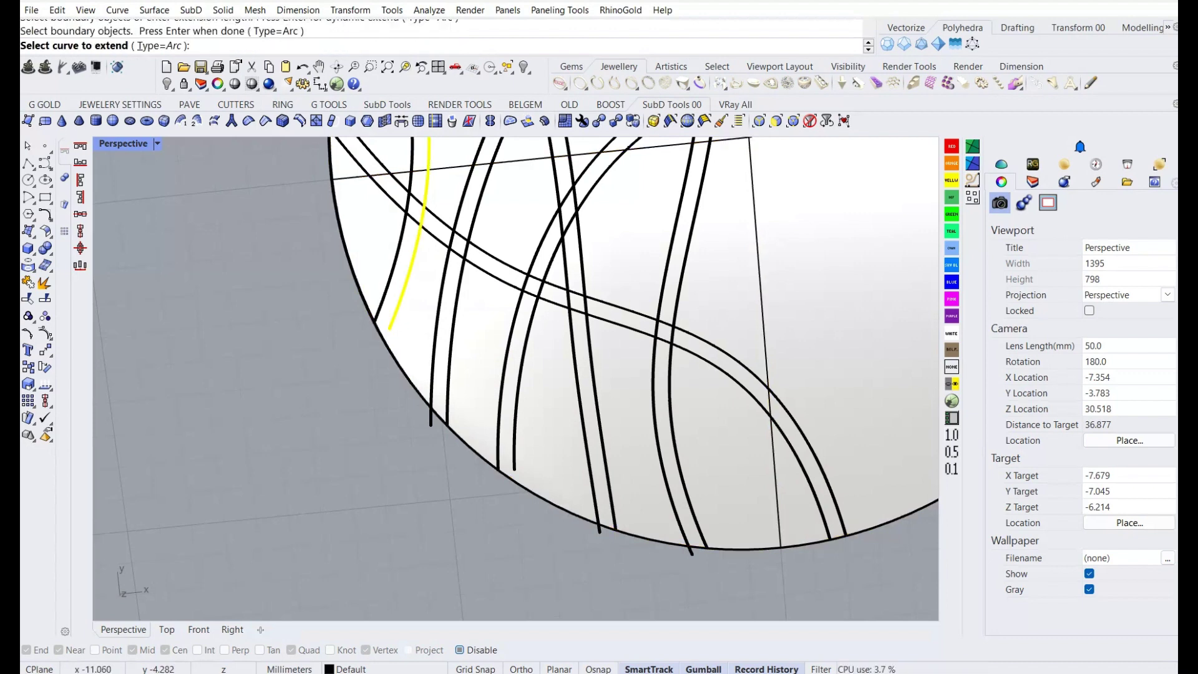
{"action": "left_click", "coordinate": [378, 315]}
{"action": "left_click", "coordinate": [374, 355]}
{"action": "key", "text": "Return"}
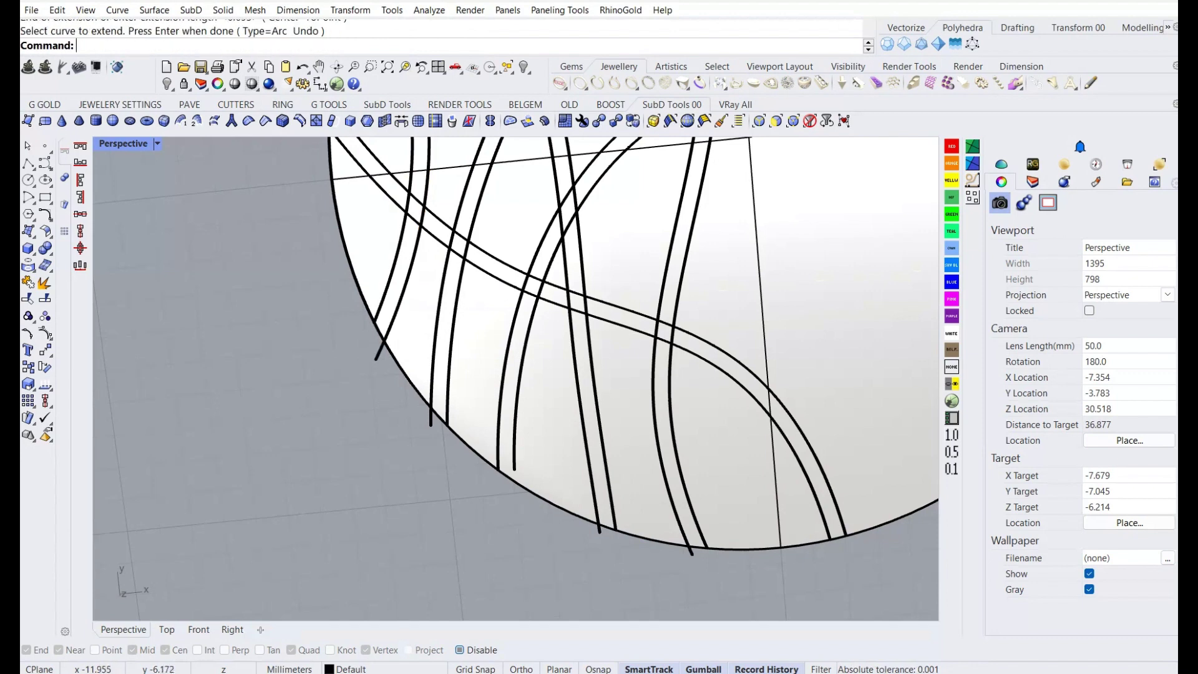
Open and close the AutoCAD export scheme settings, then select all 15 curves.
{"action": "scroll", "coordinate": [361, 365], "scroll_direction": "down", "scroll_amount": 3}
{"action": "scroll", "coordinate": [353, 449], "scroll_direction": "down", "scroll_amount": 3}
{"action": "scroll", "coordinate": [352, 449], "scroll_direction": "down", "scroll_amount": 1}
{"action": "type", "text": "A"}
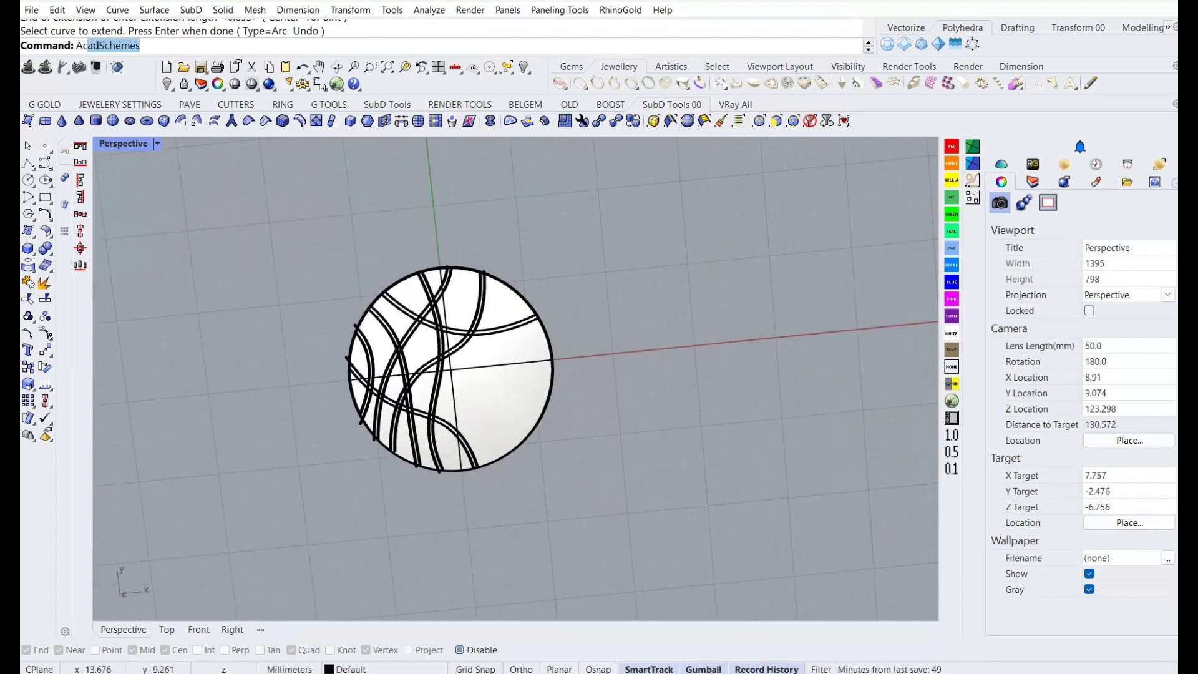
{"action": "key", "text": "Return"}
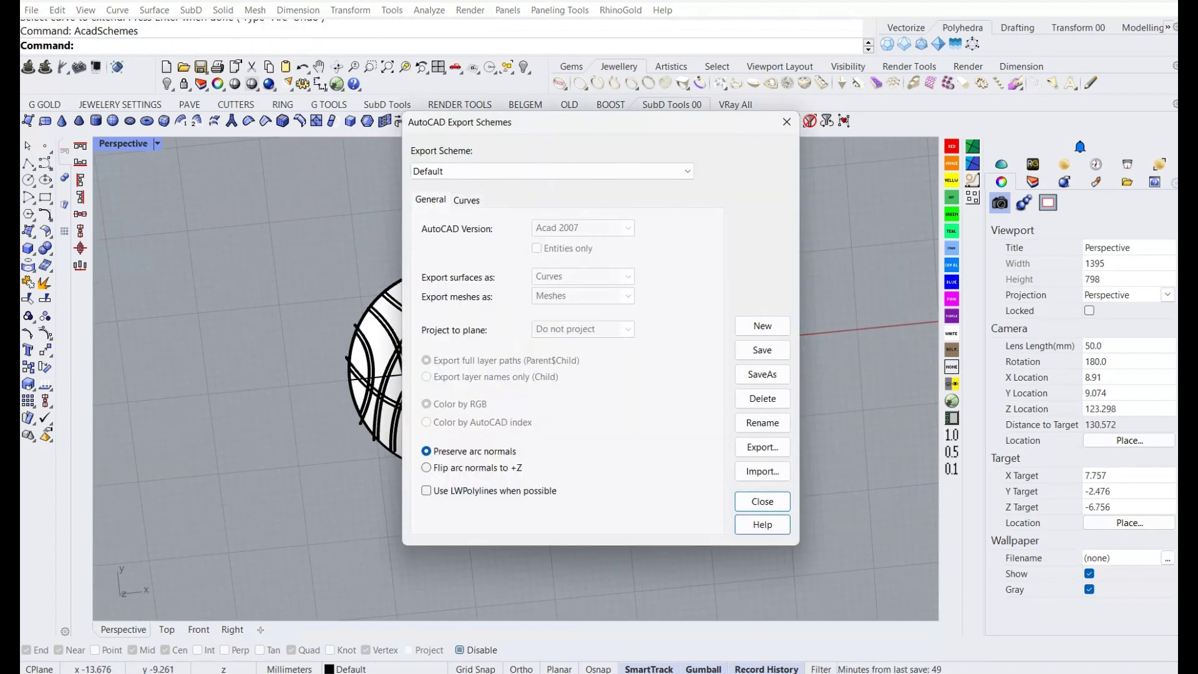
{"action": "left_click", "coordinate": [786, 121]}
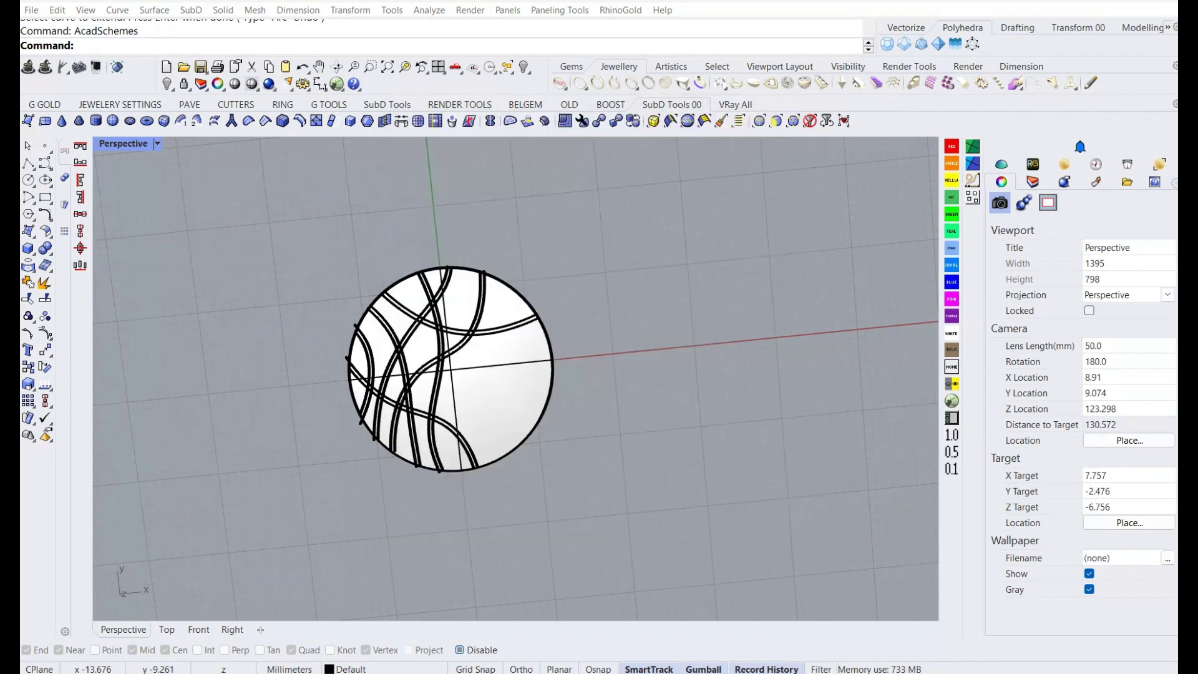
{"action": "key", "text": "ctrl+a"}
Project the band curves, excluding the outer circle, onto the round disc surface.
{"action": "scroll", "coordinate": [408, 274], "scroll_direction": "up", "scroll_amount": 2}
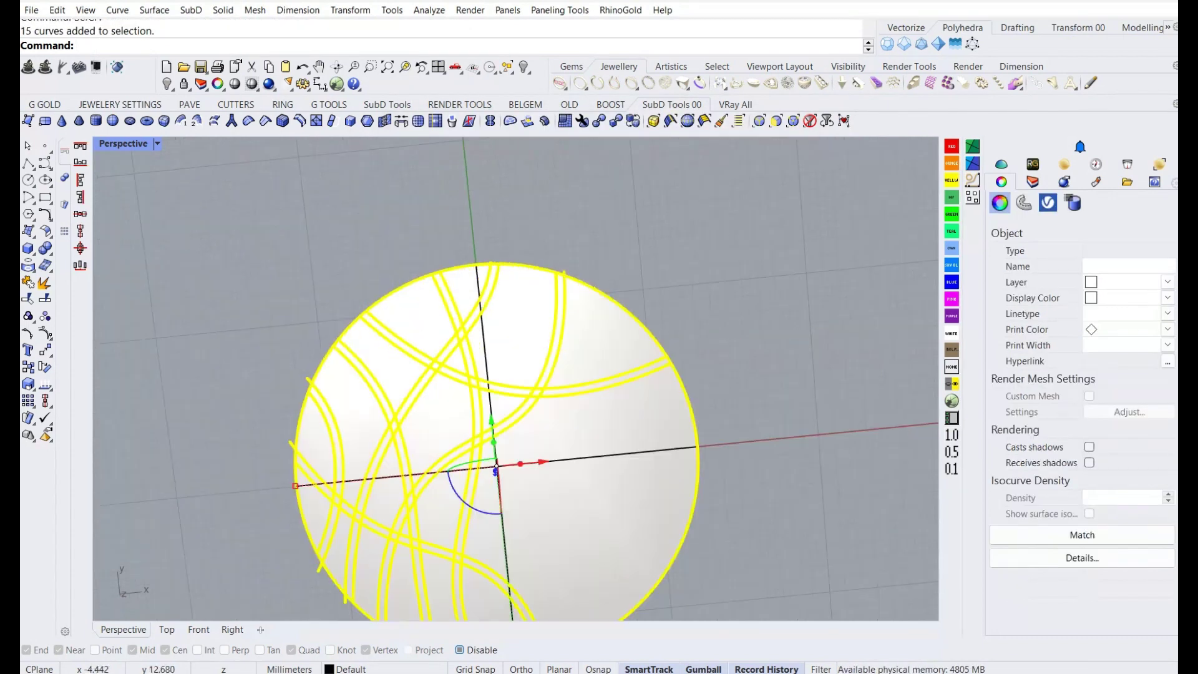
{"action": "scroll", "coordinate": [415, 279], "scroll_direction": "up", "scroll_amount": 2}
{"action": "left_click", "coordinate": [421, 283], "text": "ctrl"}
{"action": "scroll", "coordinate": [421, 283], "scroll_direction": "down", "scroll_amount": 5}
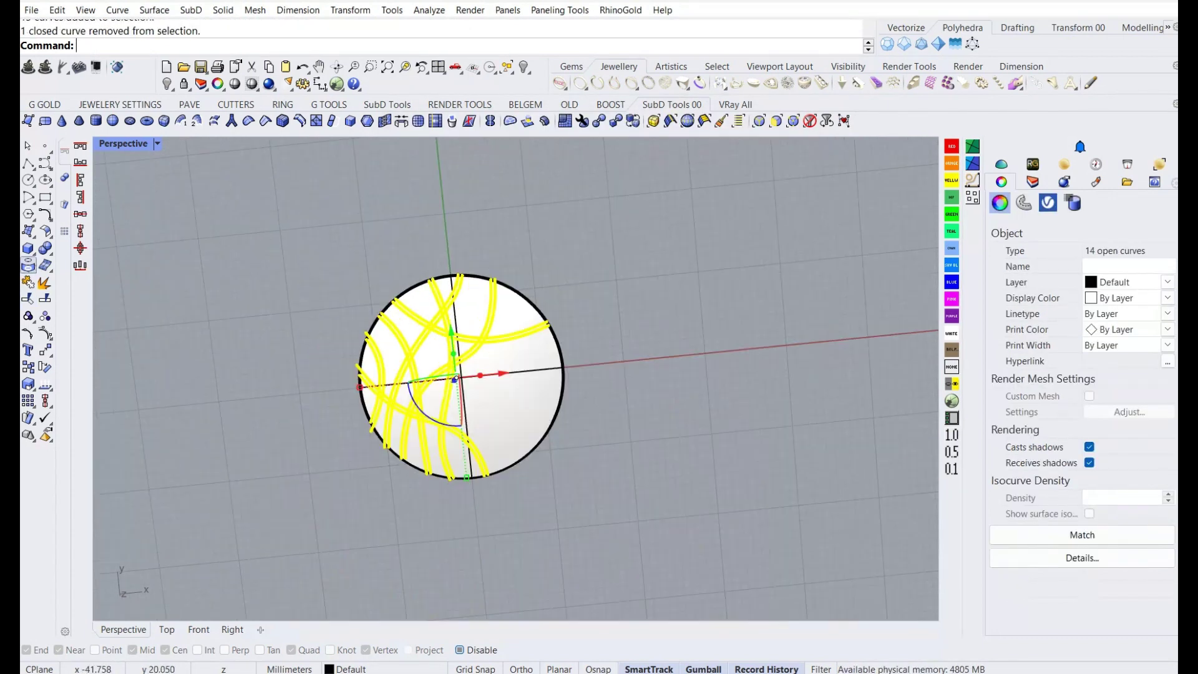
{"action": "type", "text": "Project"}
{"action": "key", "text": "Return"}
{"action": "left_click", "coordinate": [499, 399]}
{"action": "key", "text": "Return"}
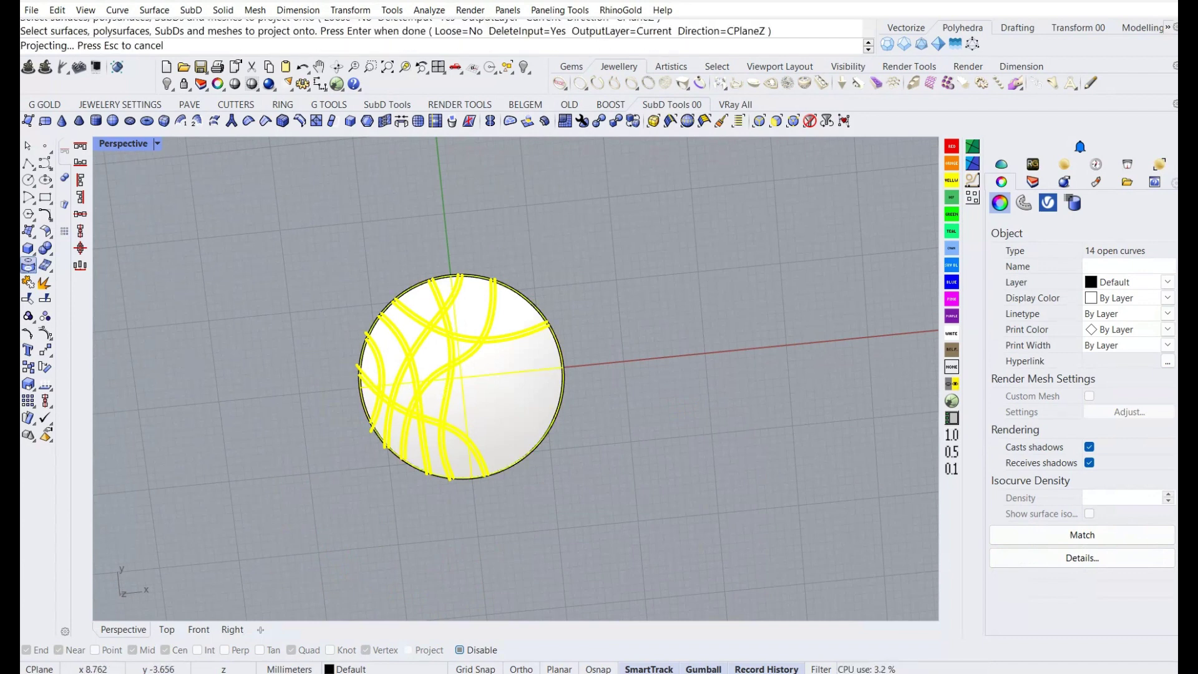
Inspect the projected curves, then select all curves together with the disc surface.
{"action": "key", "text": "Escape"}
{"action": "scroll", "coordinate": [362, 396], "scroll_direction": "up", "scroll_amount": 5}
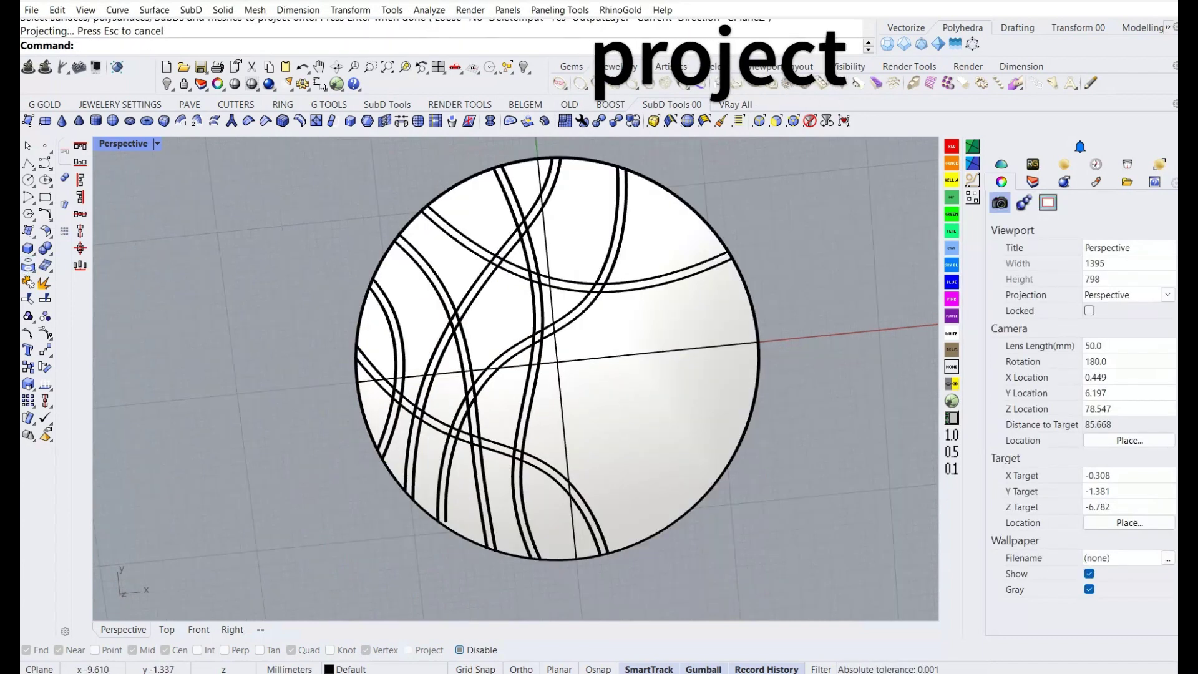
{"action": "scroll", "coordinate": [363, 396], "scroll_direction": "down", "scroll_amount": 2}
{"action": "scroll", "coordinate": [436, 349], "scroll_direction": "down", "scroll_amount": 3}
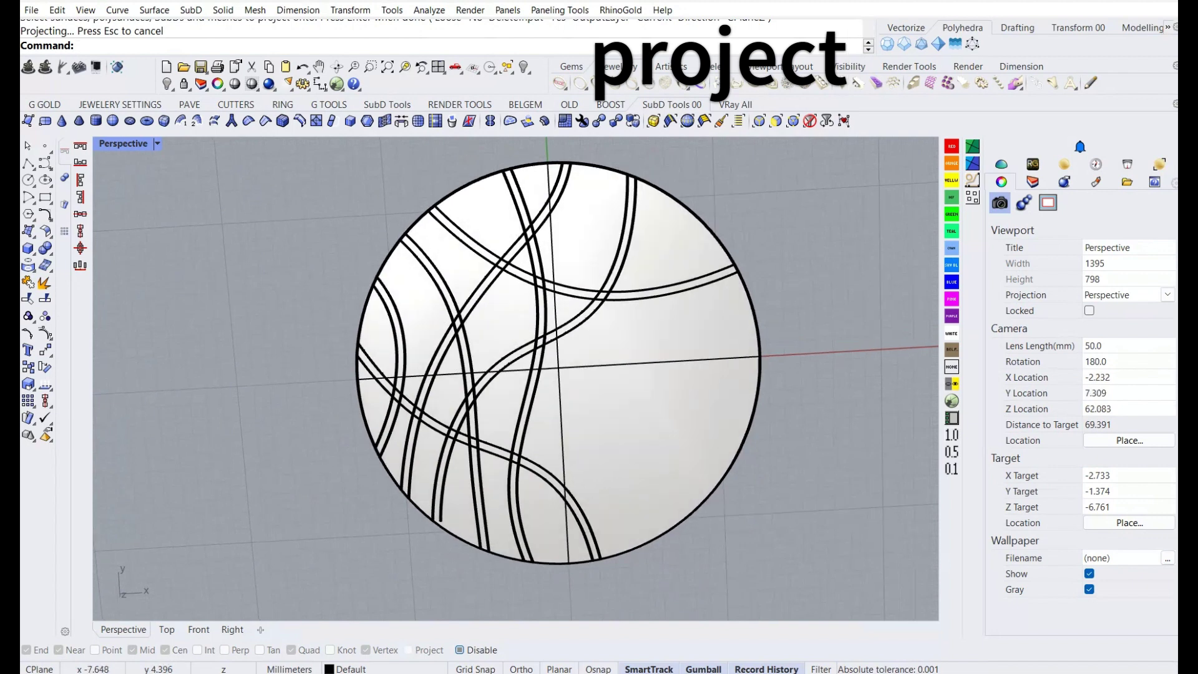
{"action": "left_click", "coordinate": [488, 367]}
{"action": "scroll", "coordinate": [488, 367], "scroll_direction": "up", "scroll_amount": 1}
{"action": "scroll", "coordinate": [499, 374], "scroll_direction": "up", "scroll_amount": 3}
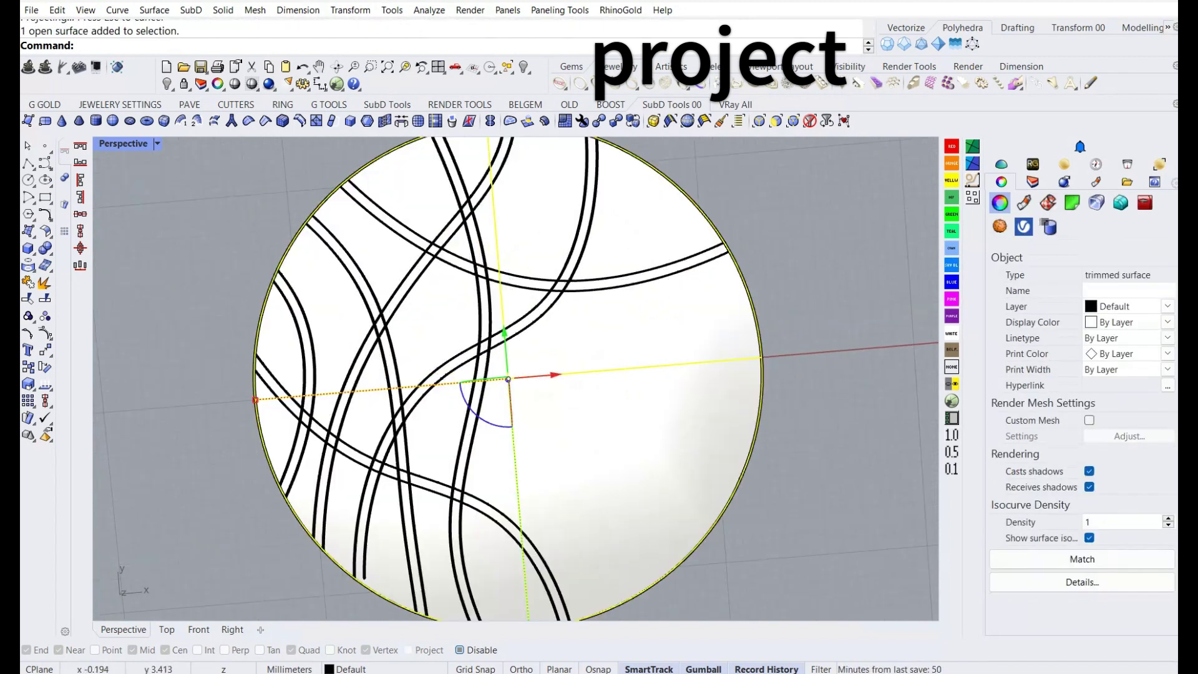
{"action": "scroll", "coordinate": [212, 293], "scroll_direction": "down", "scroll_amount": 3}
{"action": "key", "text": "Escape"}
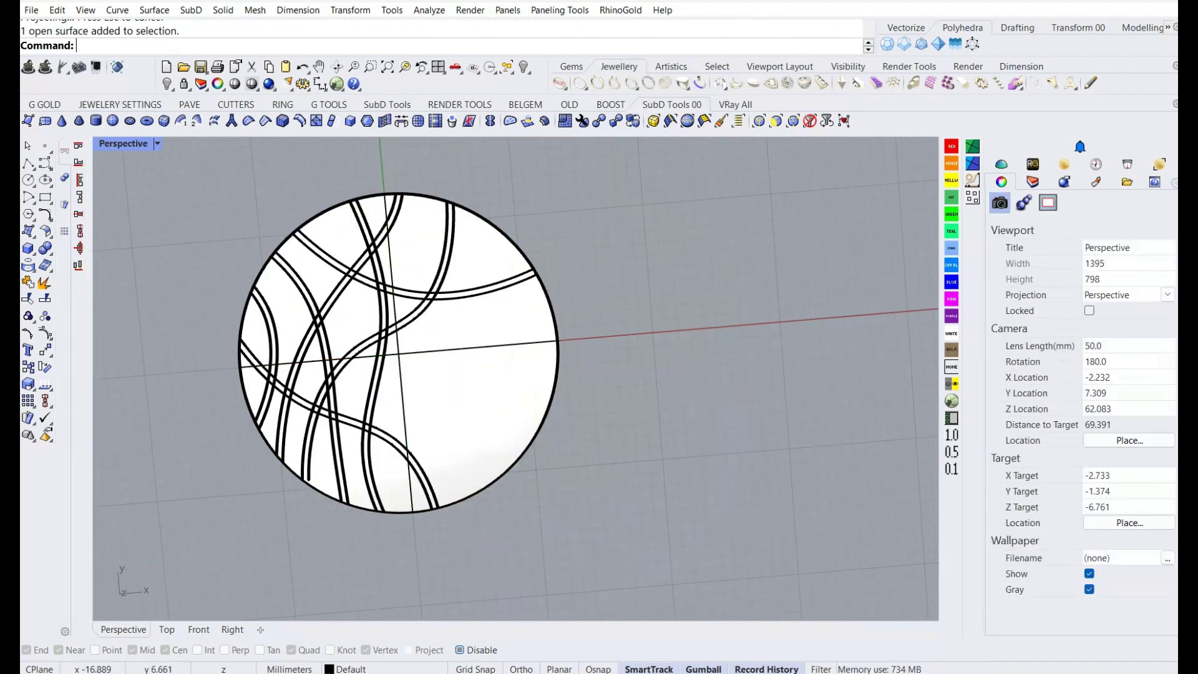
{"action": "key", "text": "ctrl+a"}
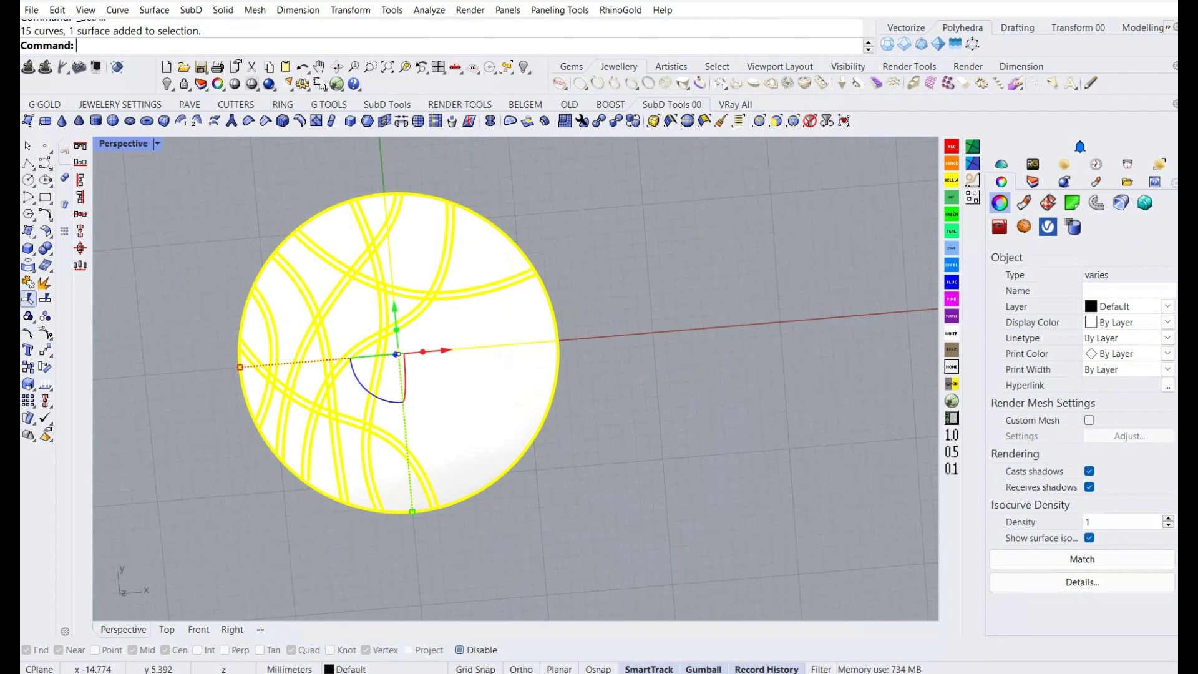
Try trimming with the disc as cutter, then cancel and clear the selection.
{"action": "type", "text": "trim"}
{"action": "key", "text": "Return"}
{"action": "scroll", "coordinate": [515, 375], "scroll_direction": "up", "scroll_amount": 2}
{"action": "scroll", "coordinate": [515, 374], "scroll_direction": "down", "scroll_amount": 3}
{"action": "scroll", "coordinate": [516, 374], "scroll_direction": "up", "scroll_amount": 3}
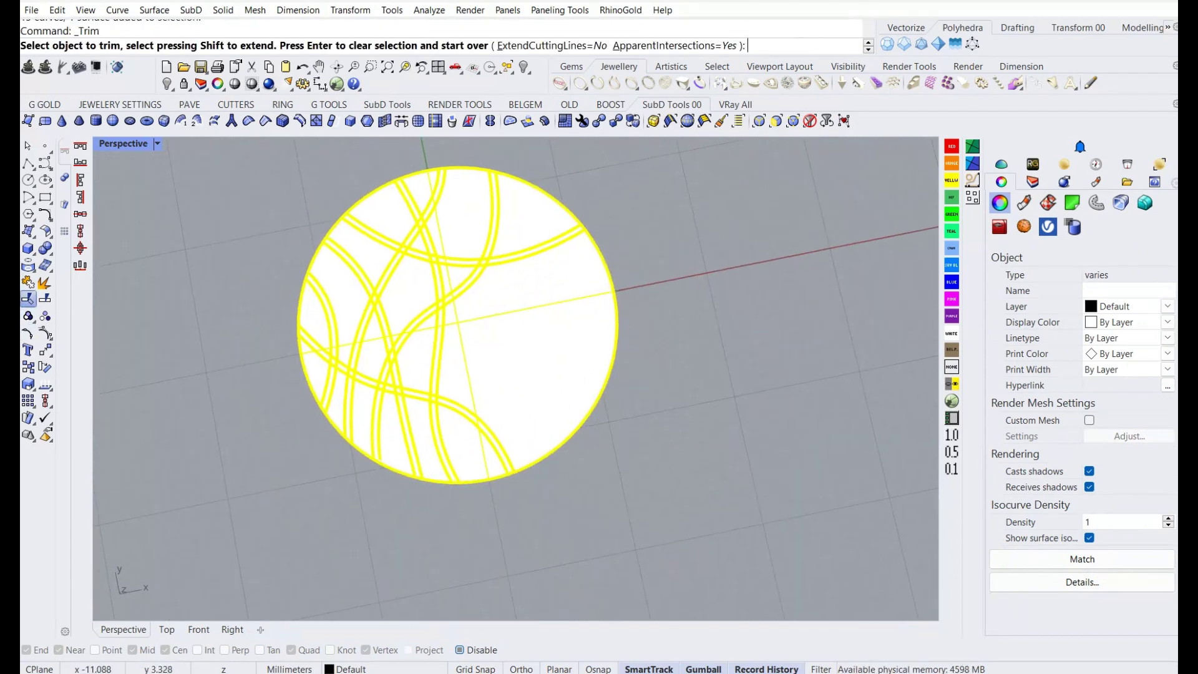
{"action": "key", "text": "Escape"}
{"action": "key", "text": "Escape"}
{"action": "left_click", "coordinate": [387, 293]}
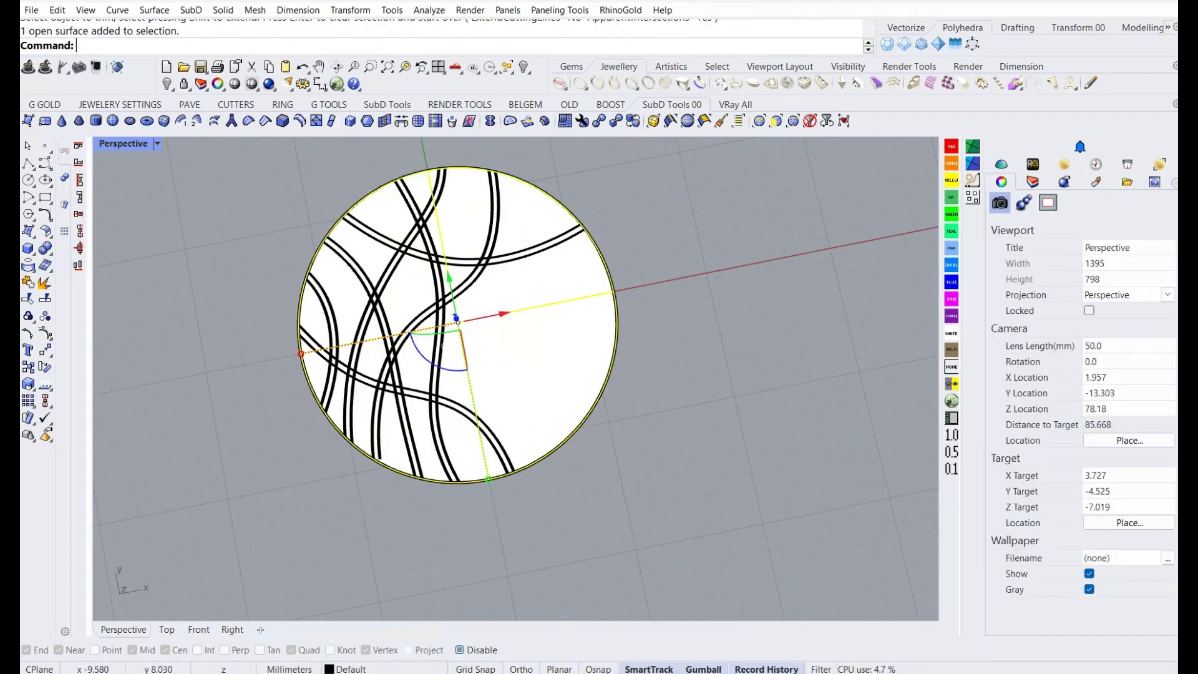
{"action": "key", "text": "Return"}
{"action": "key", "text": "Escape"}
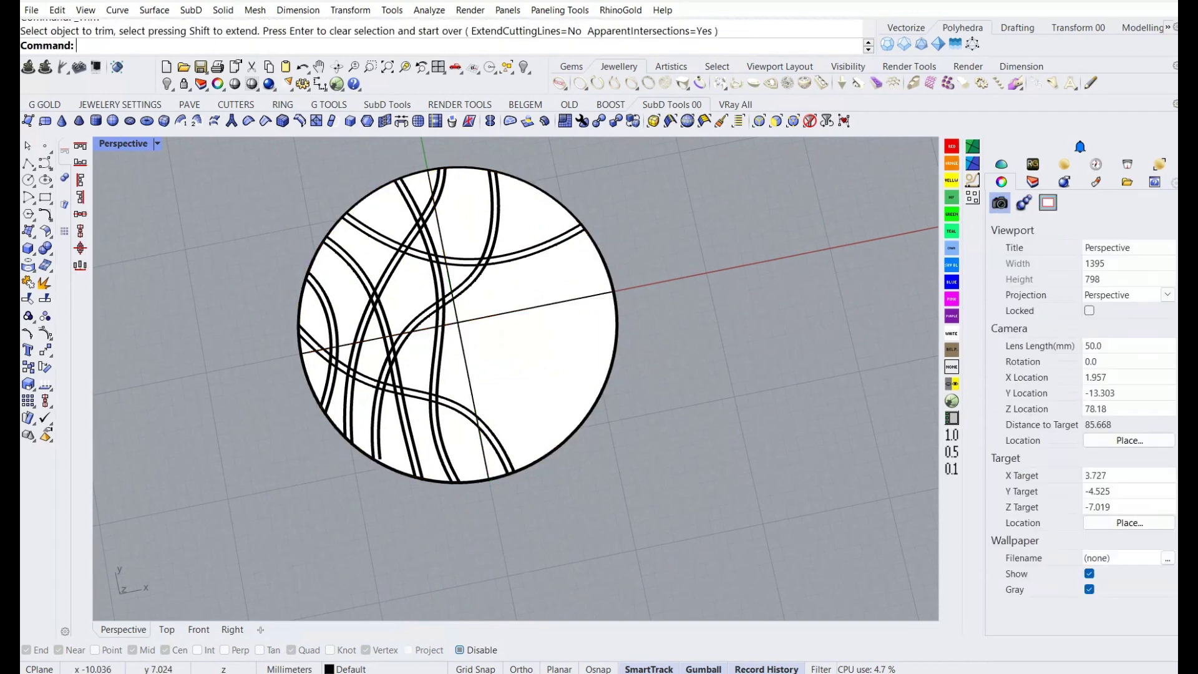
Offset the disc's outer circle 0.8 inward and window-select the disc with all curves.
{"action": "left_click", "coordinate": [300, 353]}
{"action": "type", "text": "O"}
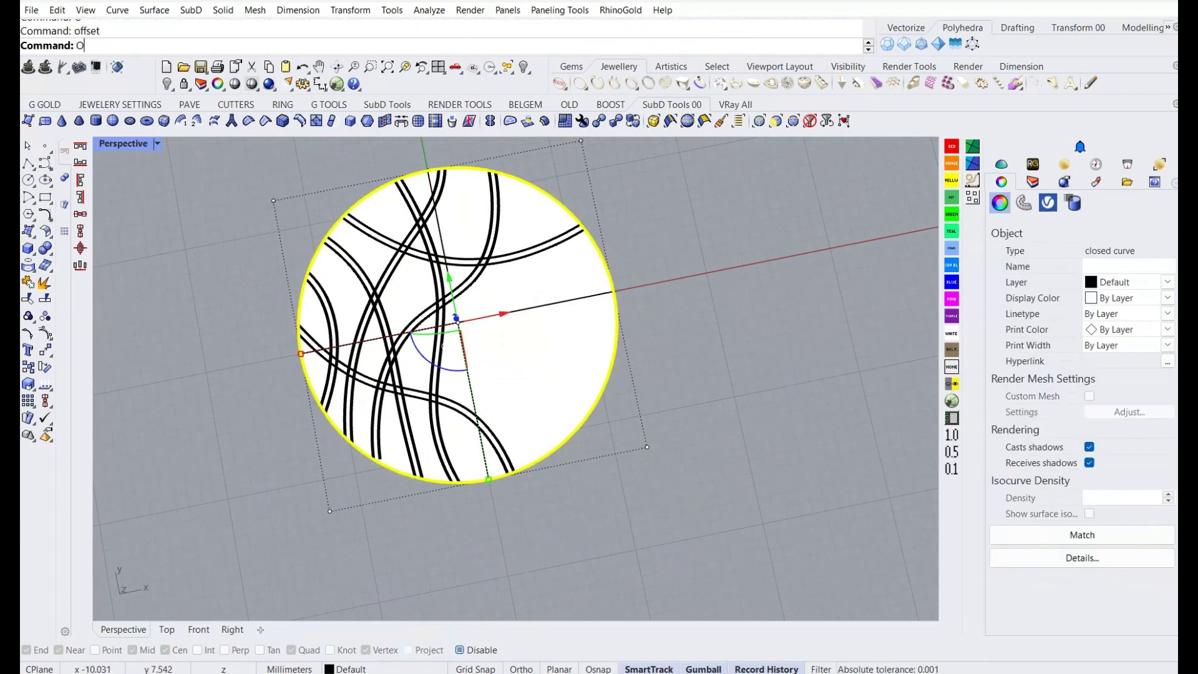
{"action": "type", "text": "ffset"}
{"action": "key", "text": "Return"}
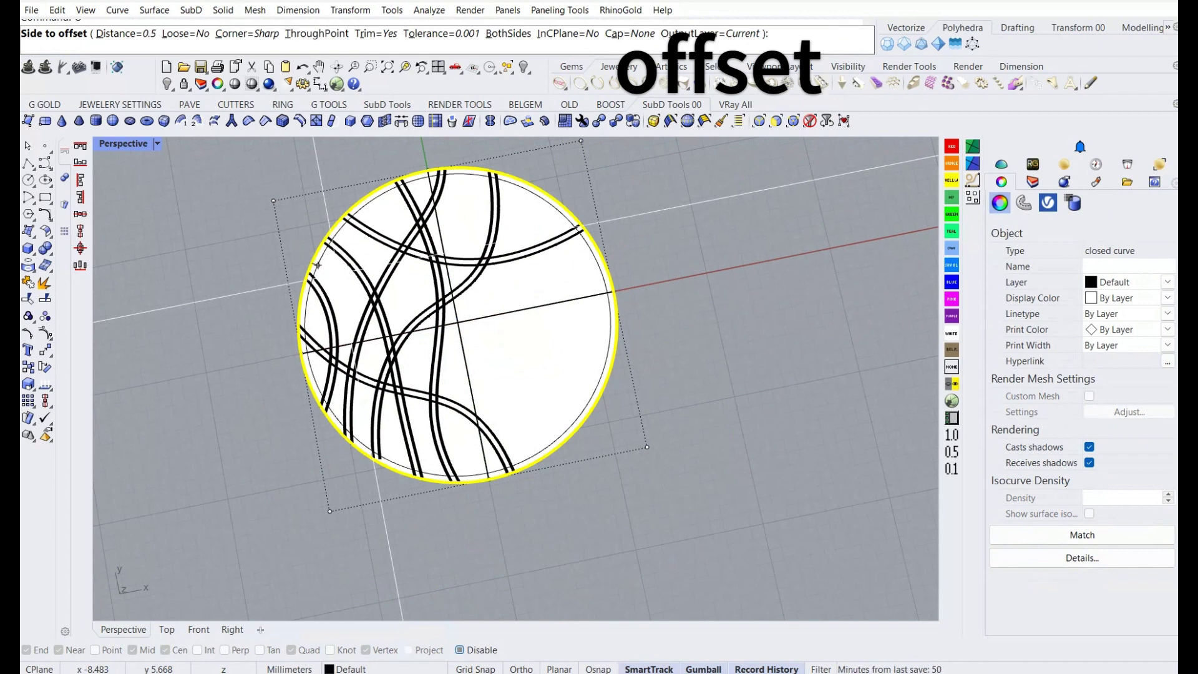
{"action": "type", "text": "0"}
{"action": "type", "text": "5"}
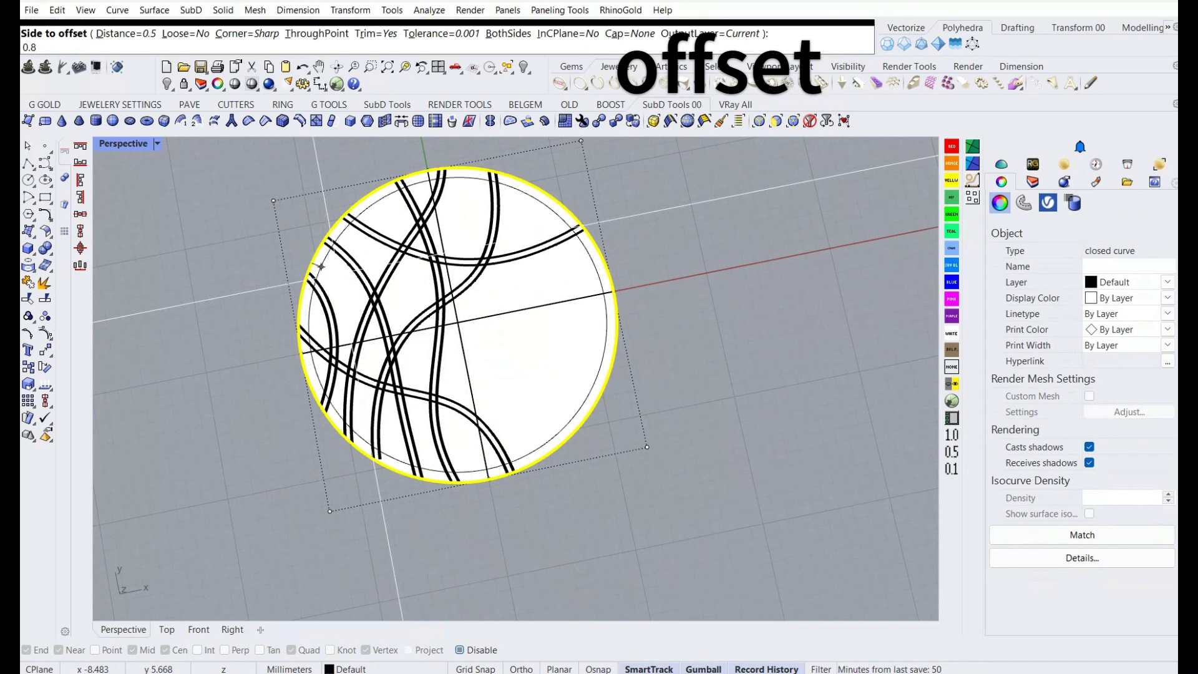
{"action": "key", "text": "Return"}
{"action": "left_click", "coordinate": [456, 321]}
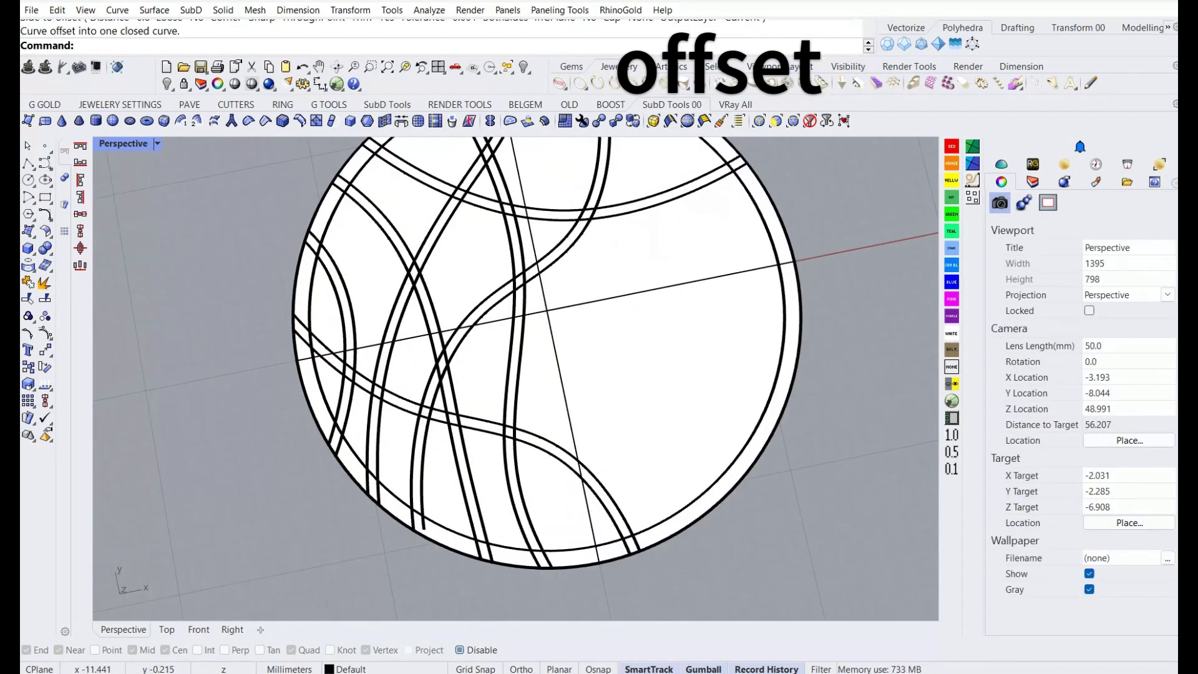
{"action": "scroll", "coordinate": [330, 359], "scroll_direction": "down", "scroll_amount": 2}
{"action": "scroll", "coordinate": [331, 359], "scroll_direction": "down", "scroll_amount": 2}
{"action": "left_click_drag", "start_coordinate": [237, 215], "coordinate": [529, 415]}
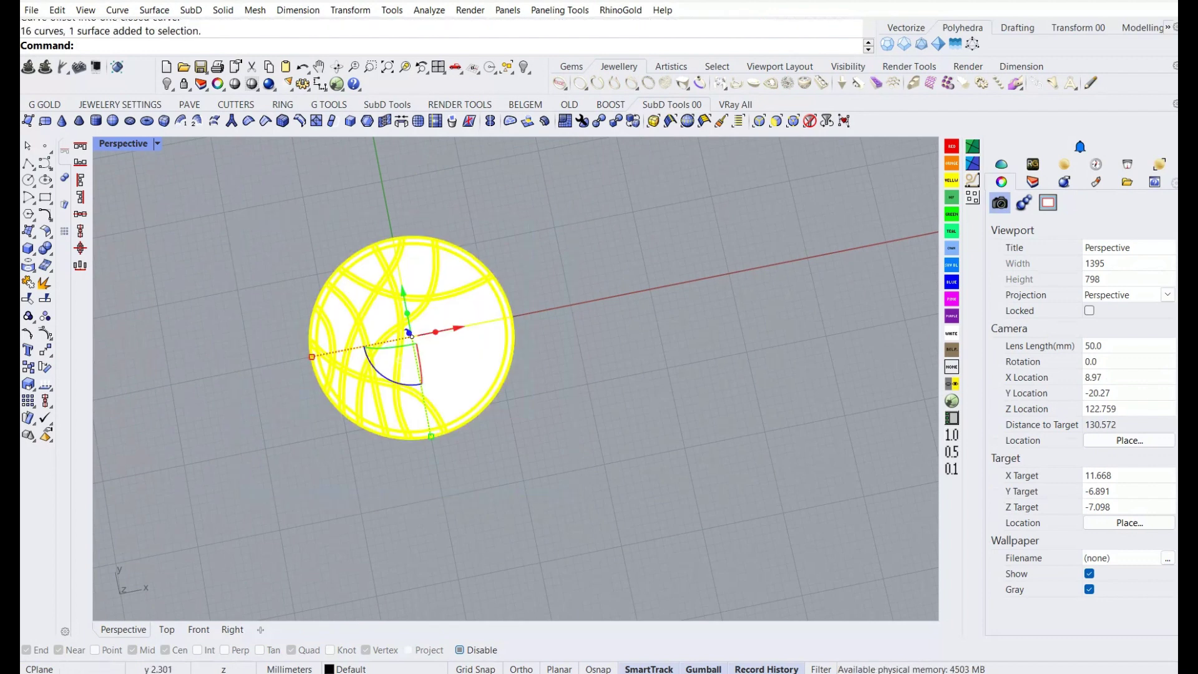
Trim away five openings between the bands: upper-left, top, middle, lower-left sliver and left side.
{"action": "scroll", "coordinate": [328, 311], "scroll_direction": "up", "scroll_amount": 3}
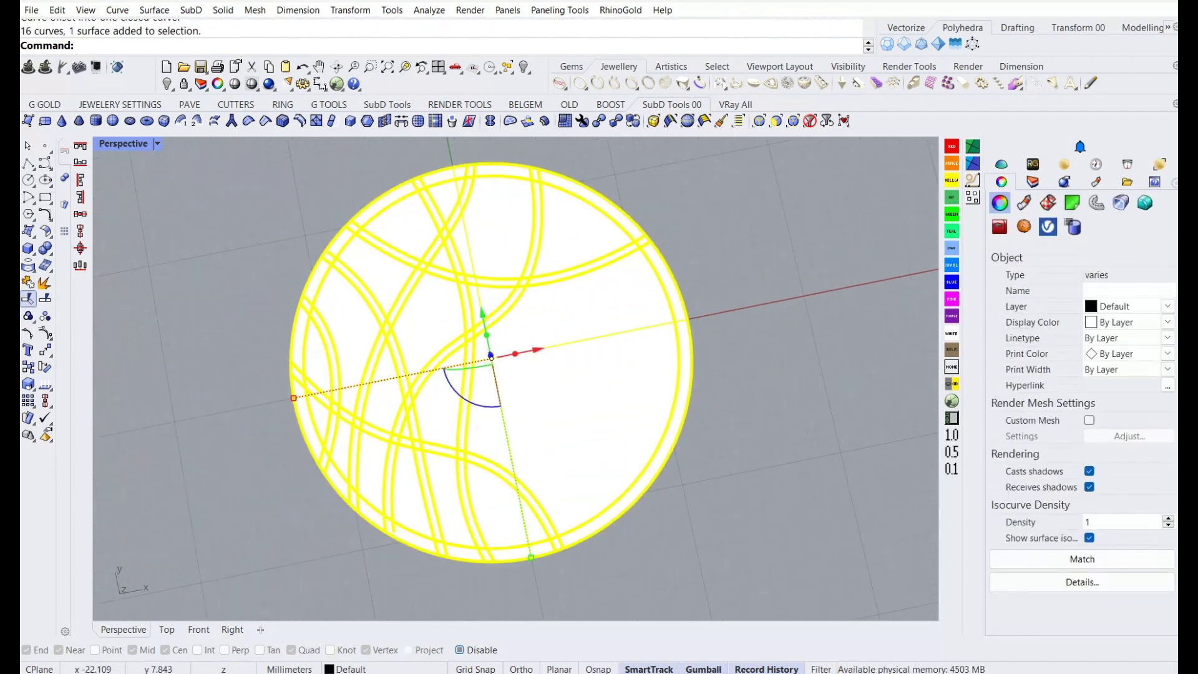
{"action": "left_click", "coordinate": [28, 298]}
{"action": "scroll", "coordinate": [396, 358], "scroll_direction": "up", "scroll_amount": 2}
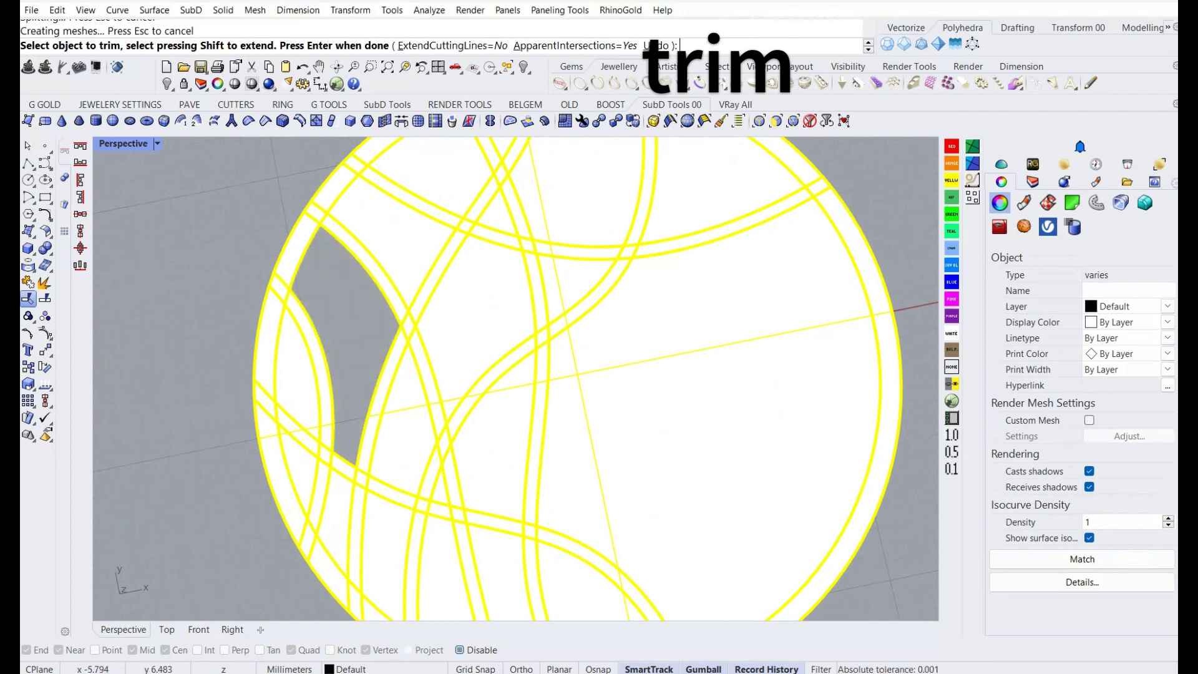
{"action": "scroll", "coordinate": [382, 269], "scroll_direction": "down", "scroll_amount": 1}
{"action": "scroll", "coordinate": [382, 269], "scroll_direction": "down", "scroll_amount": 1}
{"action": "scroll", "coordinate": [381, 269], "scroll_direction": "down", "scroll_amount": 1}
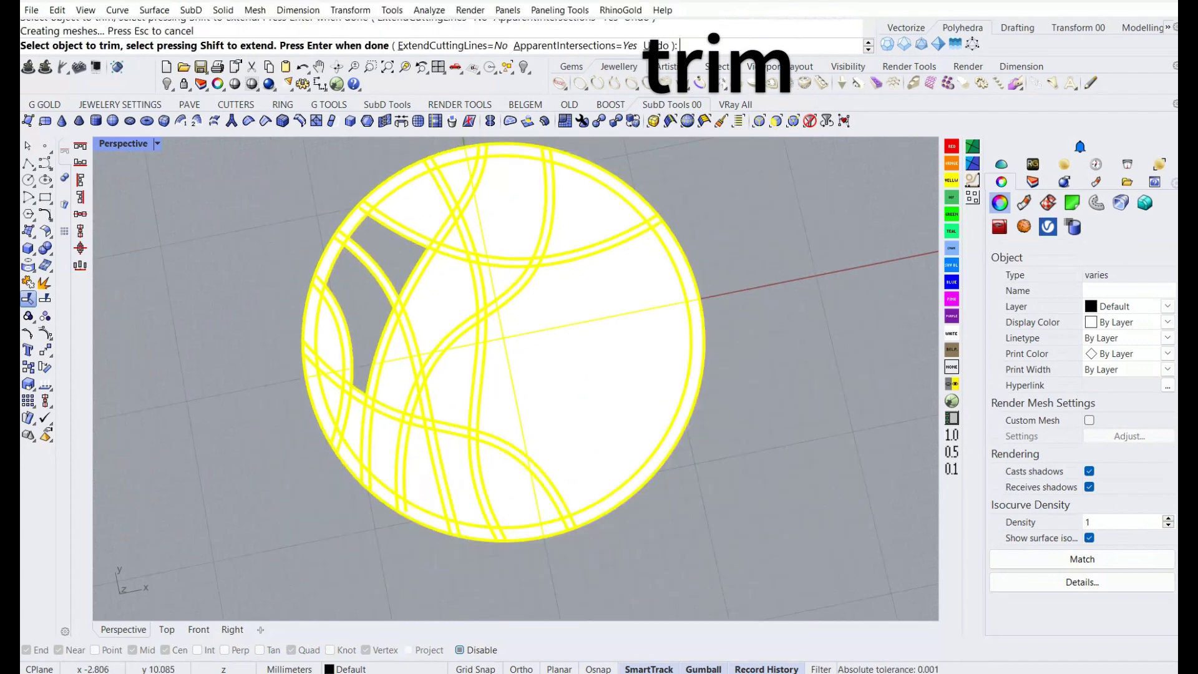
{"action": "left_click", "coordinate": [417, 201]}
{"action": "left_click", "coordinate": [505, 206]}
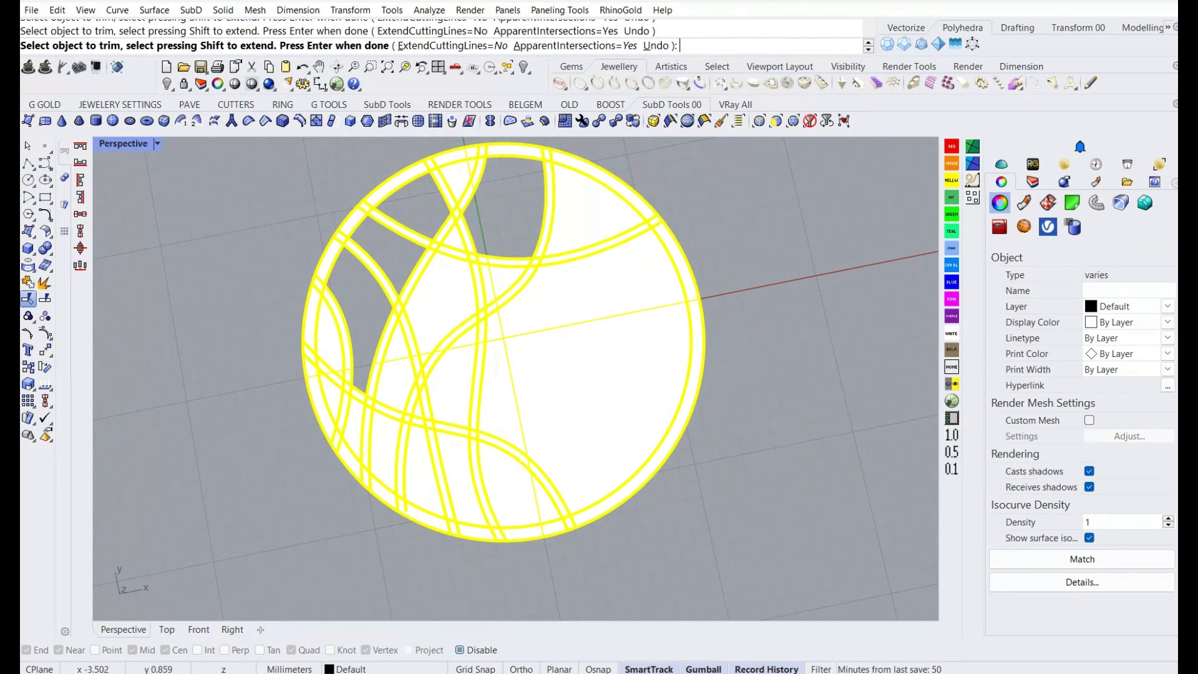
{"action": "left_click", "coordinate": [440, 305]}
{"action": "left_click", "coordinate": [461, 480]}
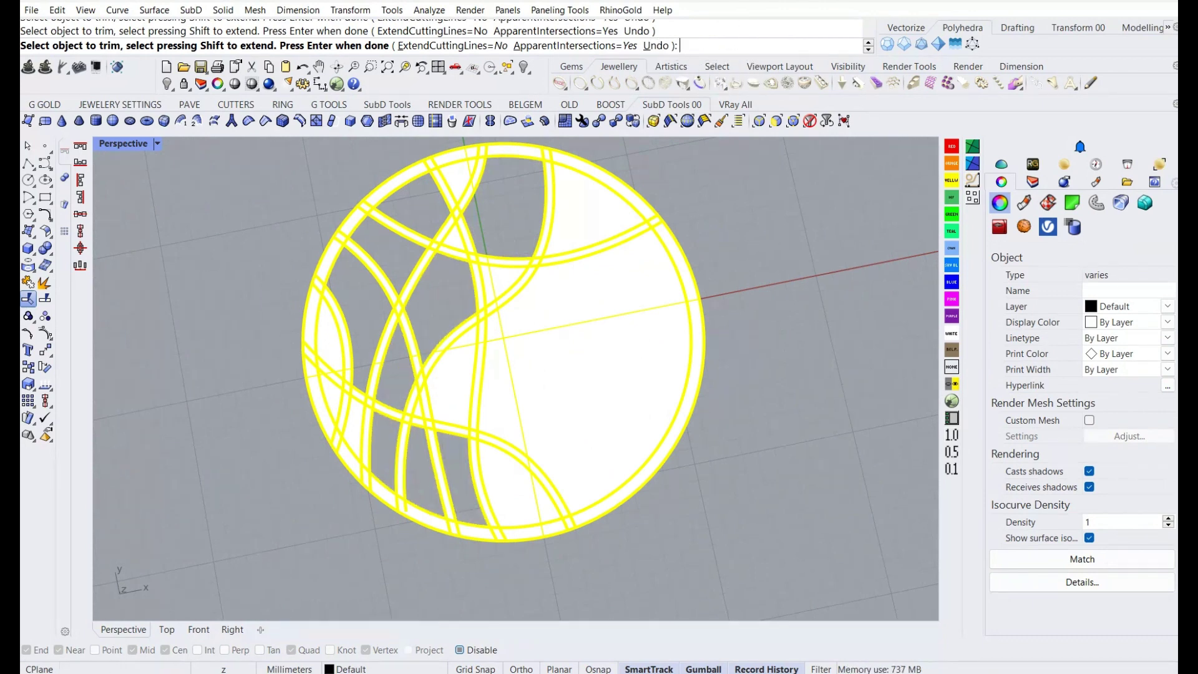
{"action": "left_click", "coordinate": [451, 374]}
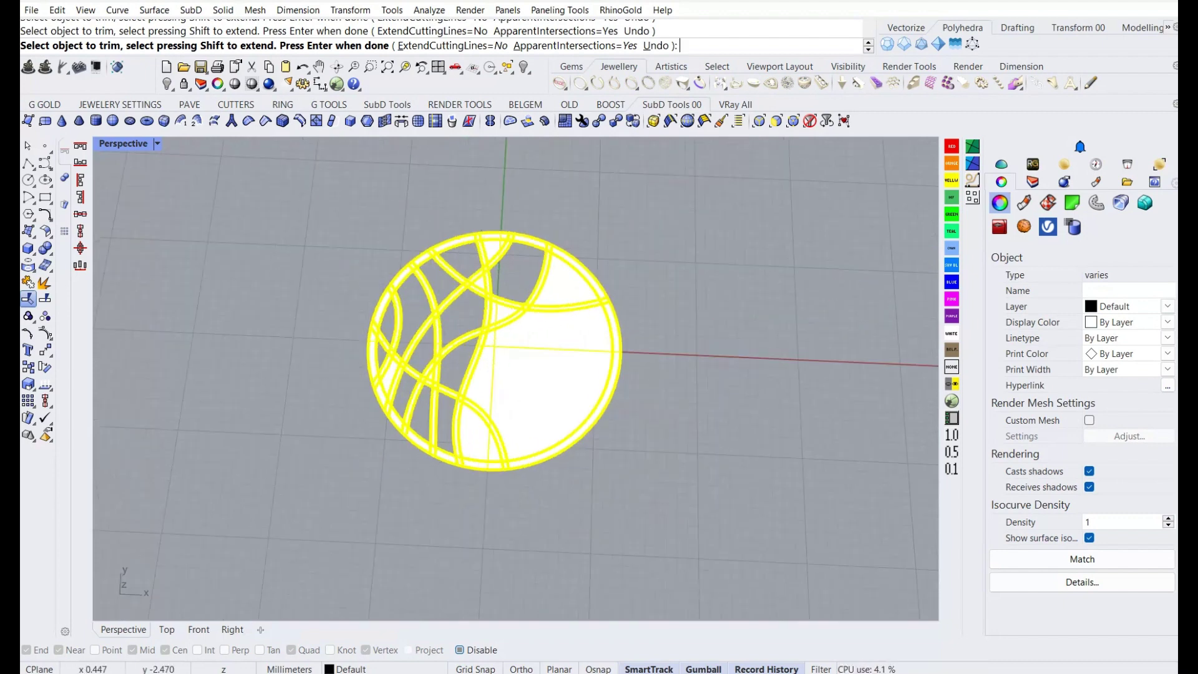
{"action": "scroll", "coordinate": [503, 249], "scroll_direction": "up", "scroll_amount": 3}
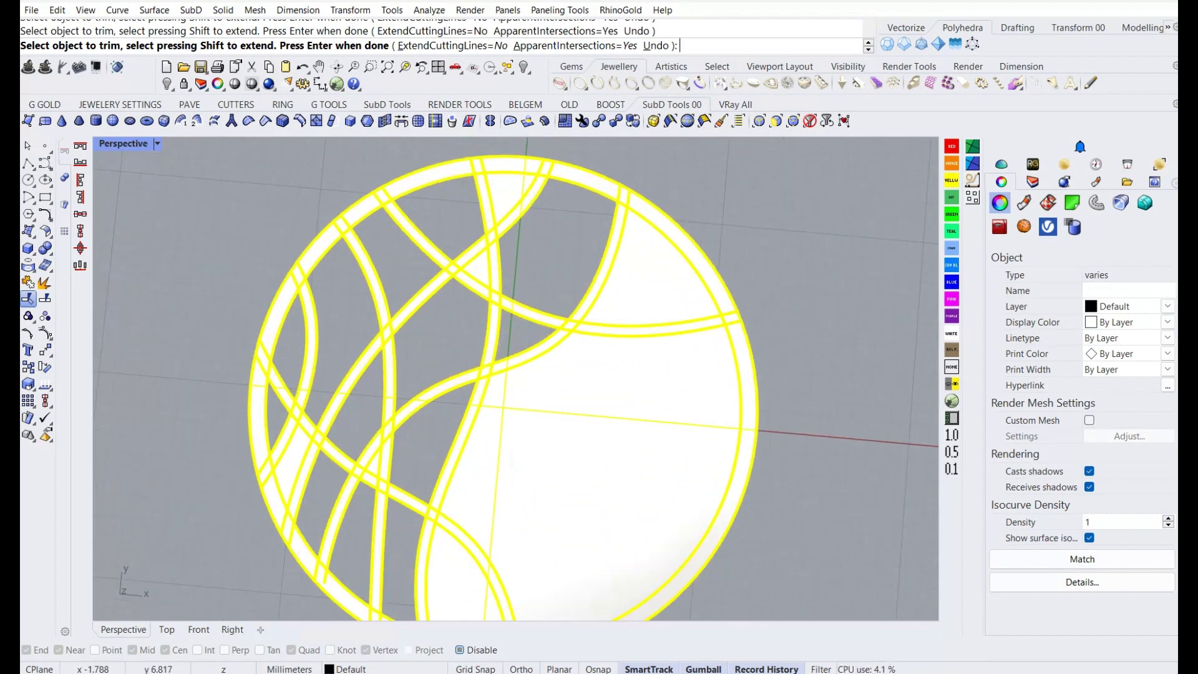
{"action": "scroll", "coordinate": [471, 184], "scroll_direction": "down", "scroll_amount": 2}
{"action": "scroll", "coordinate": [333, 343], "scroll_direction": "up", "scroll_amount": 4}
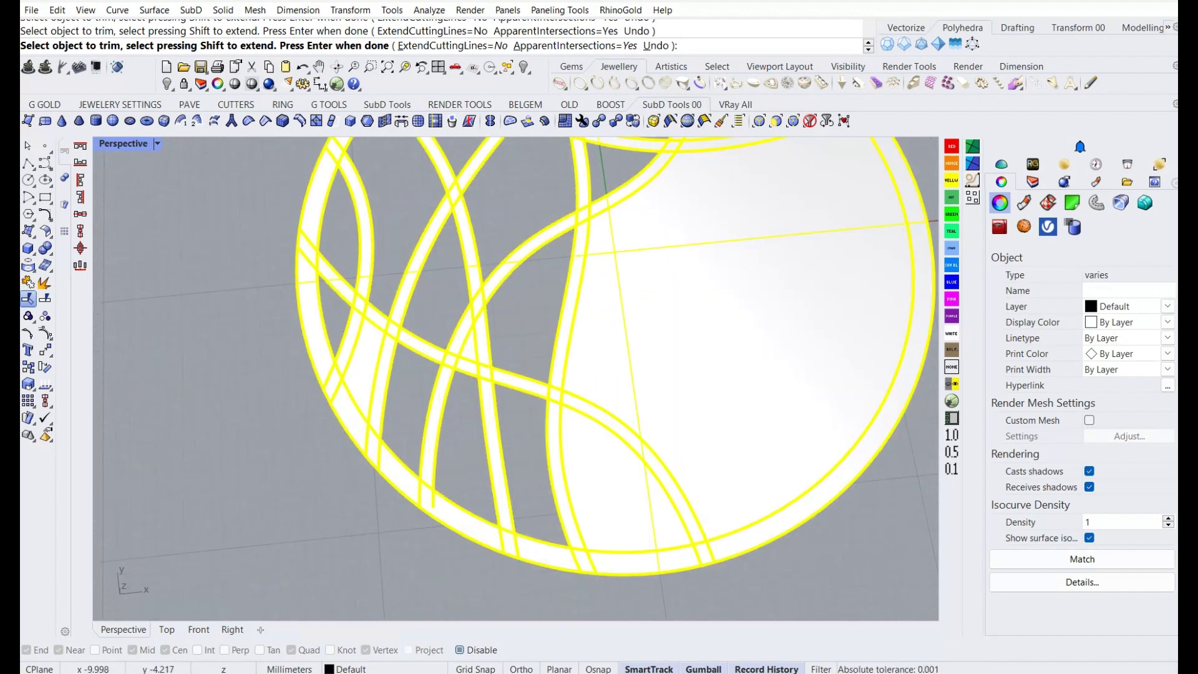
{"action": "scroll", "coordinate": [358, 333], "scroll_direction": "down", "scroll_amount": 5}
{"action": "key", "text": "Return"}
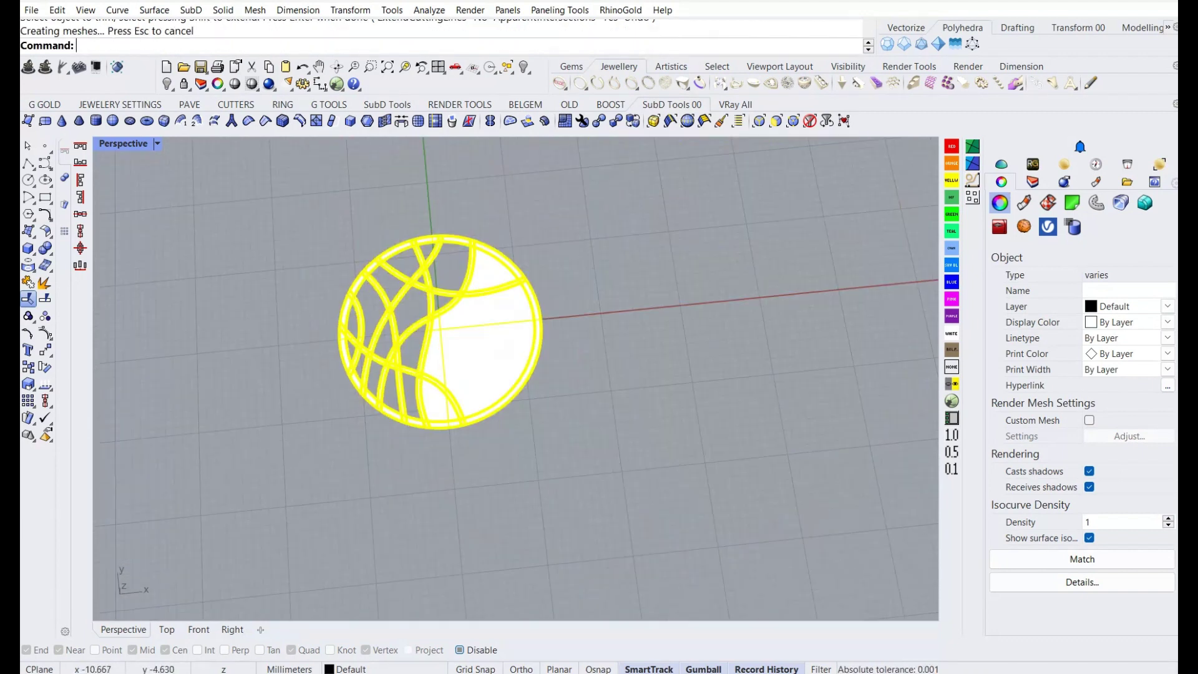
Select all 16 construction curves with SelCrv, hide them, and select the trimmed disc.
{"action": "right_click_drag", "start_coordinate": [359, 337], "coordinate": [374, 349]}
{"action": "left_click", "coordinate": [477, 368]}
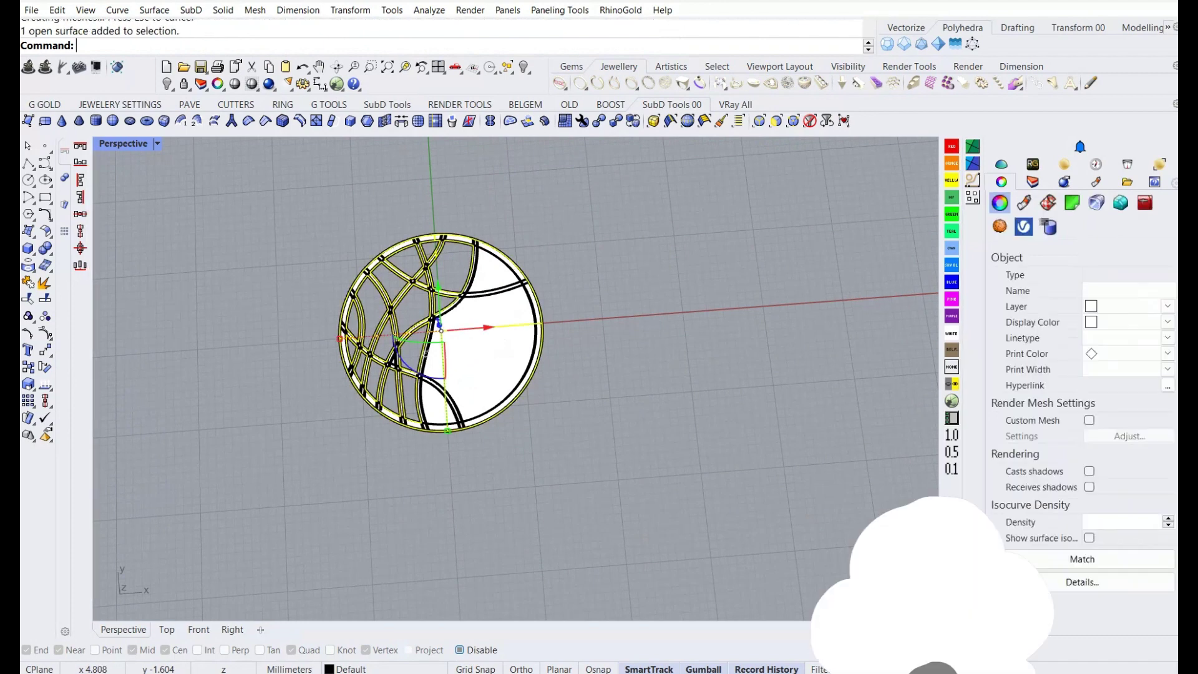
{"action": "key", "text": "Escape"}
{"action": "type", "text": "SelCrv"}
{"action": "key", "text": "Return"}
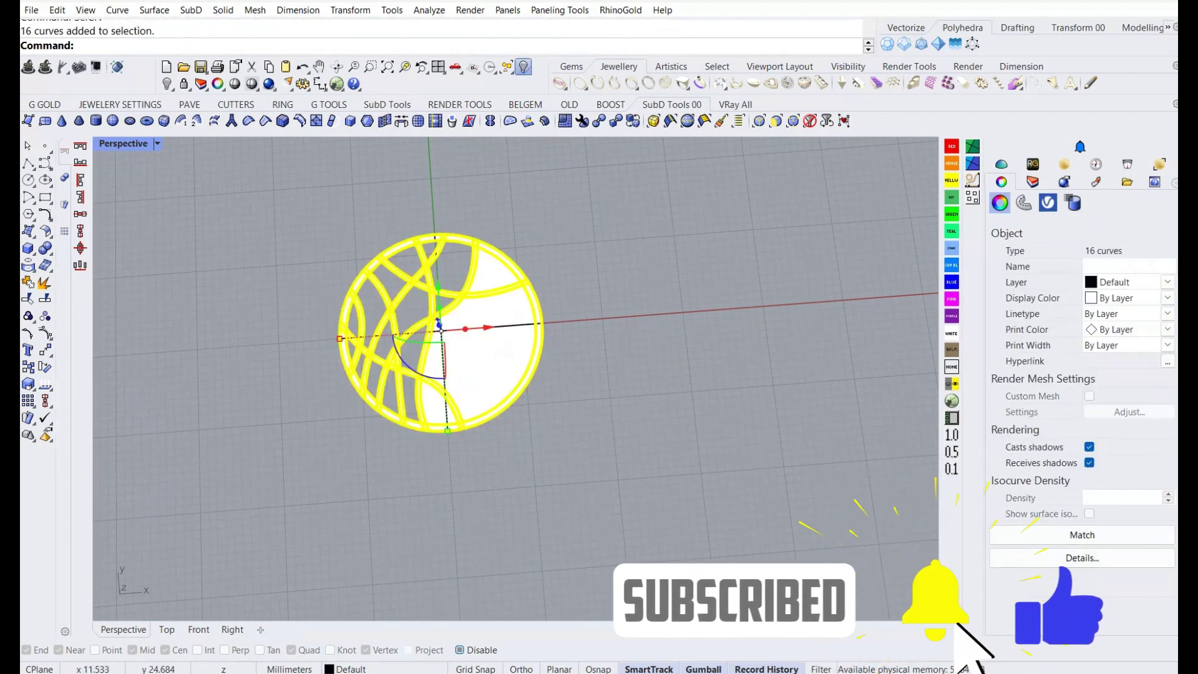
{"action": "key", "text": "ctrl+h"}
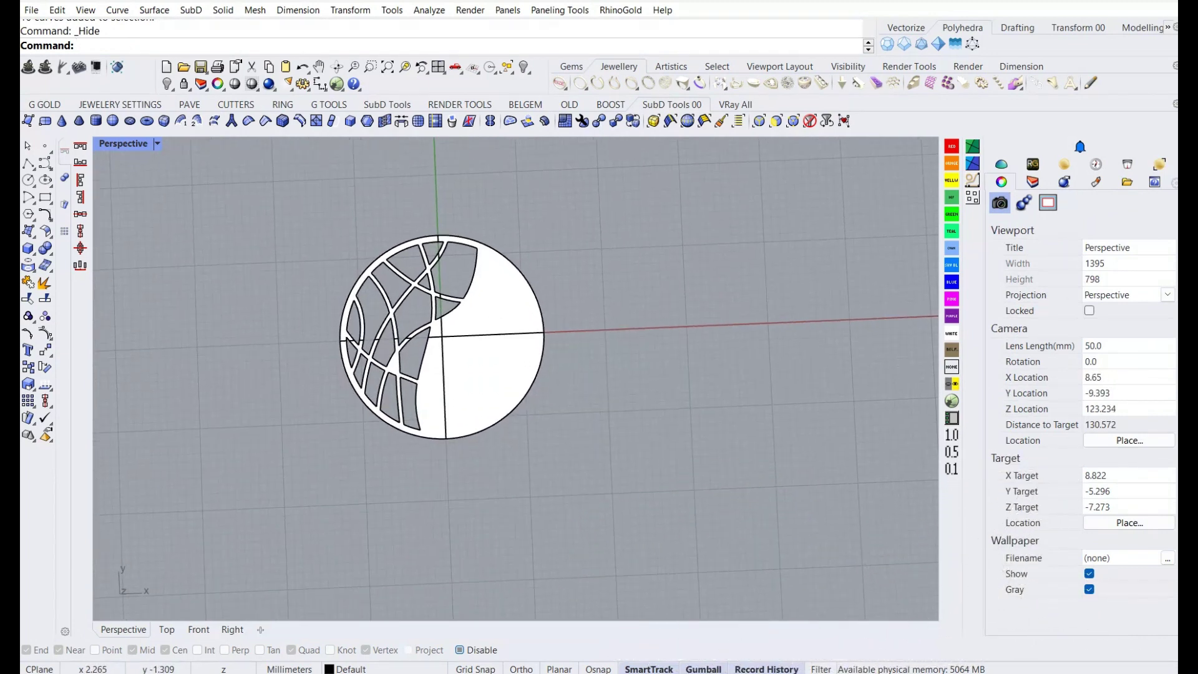
{"action": "scroll", "coordinate": [394, 333], "scroll_direction": "up", "scroll_amount": 2}
{"action": "left_click", "coordinate": [394, 333]}
{"action": "type", "text": "Shr"}
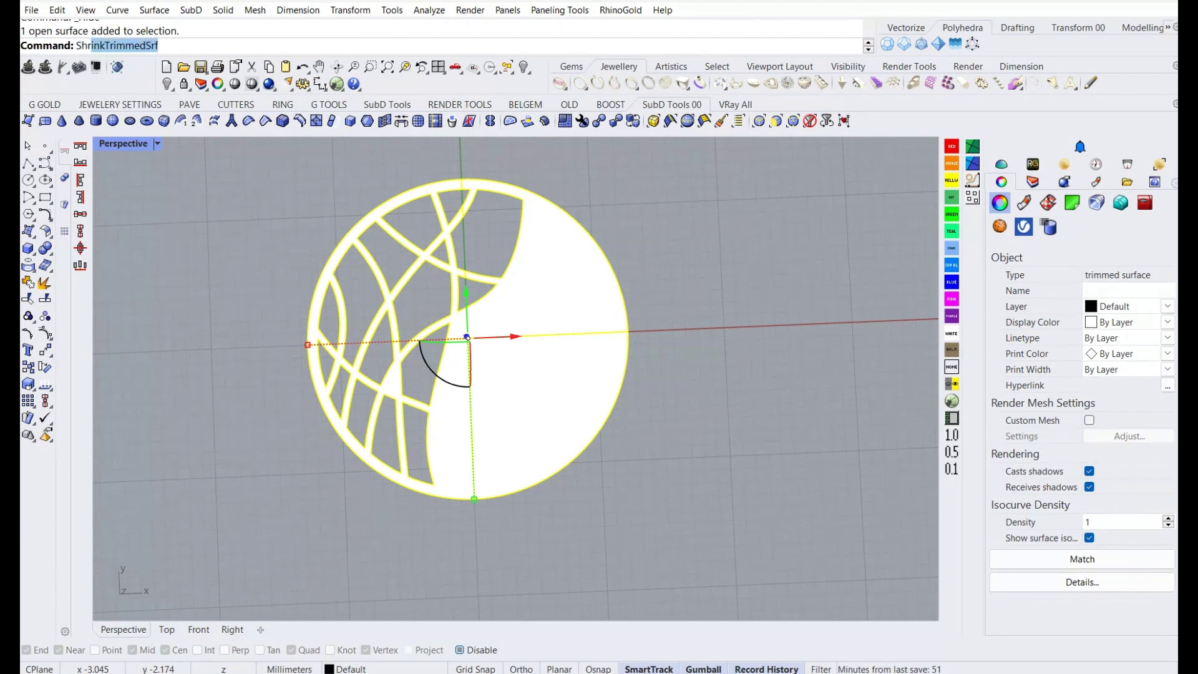
{"action": "type", "text": "inkTrimmedSrf"}
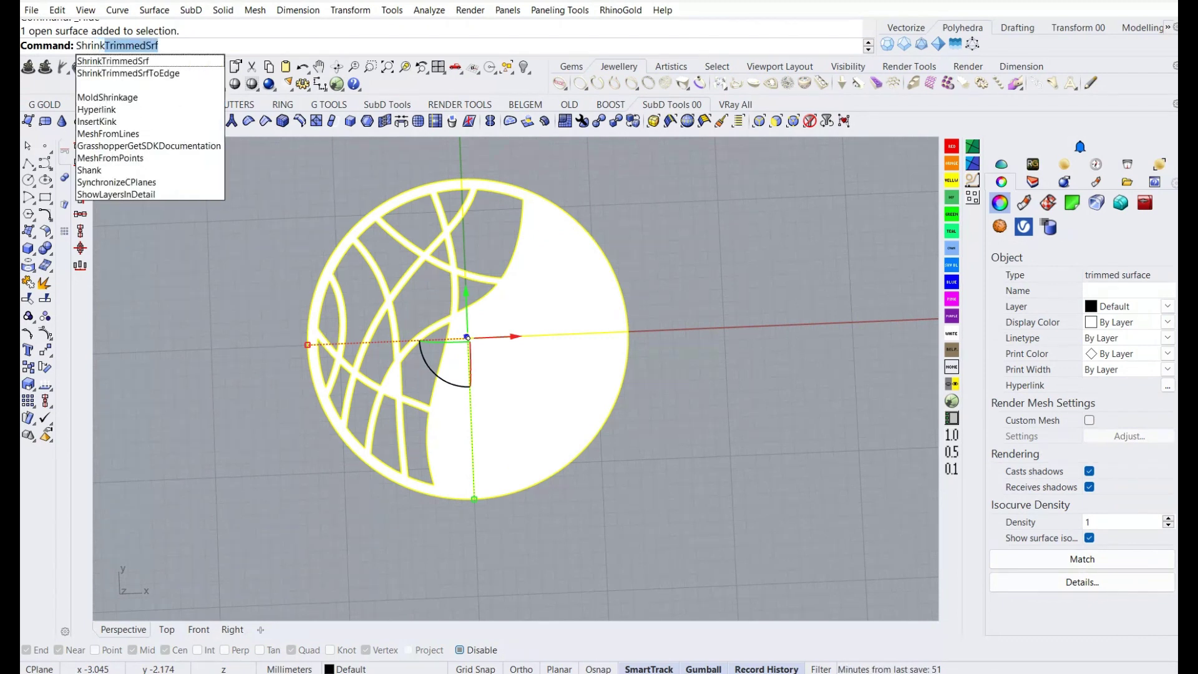
{"action": "key", "text": "Return"}
{"action": "key", "text": "Escape"}
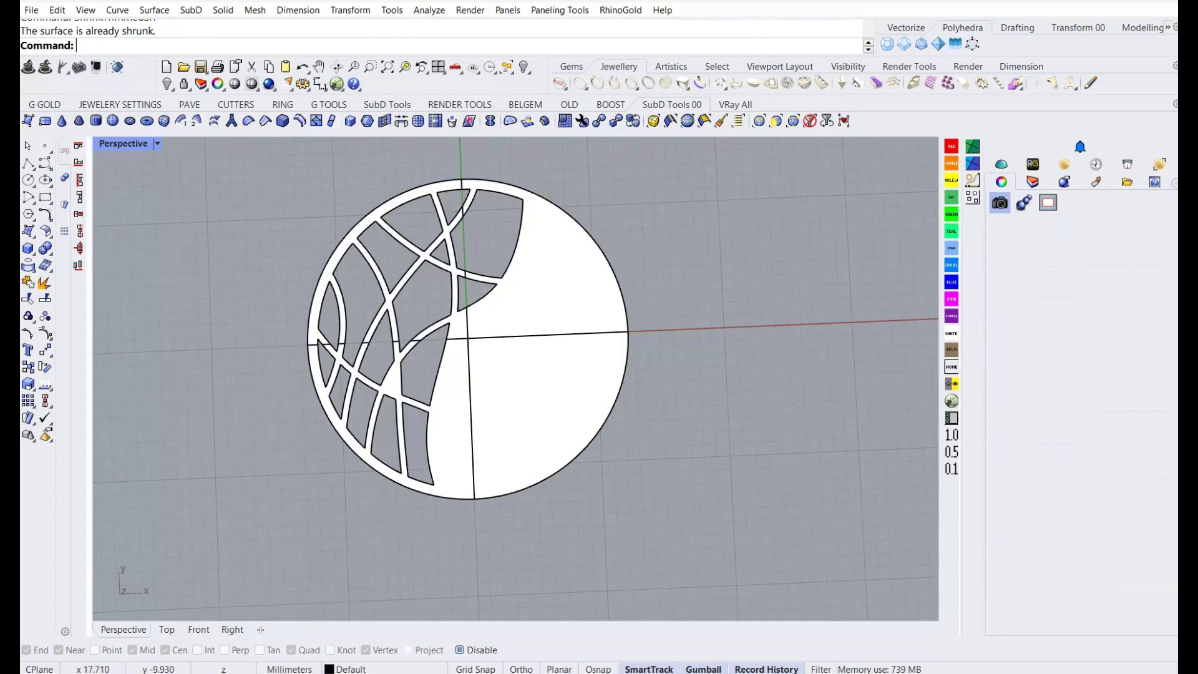
{"action": "right_click_drag", "start_coordinate": [748, 436], "coordinate": [767, 431]}
{"action": "key", "text": "ctrl+a"}
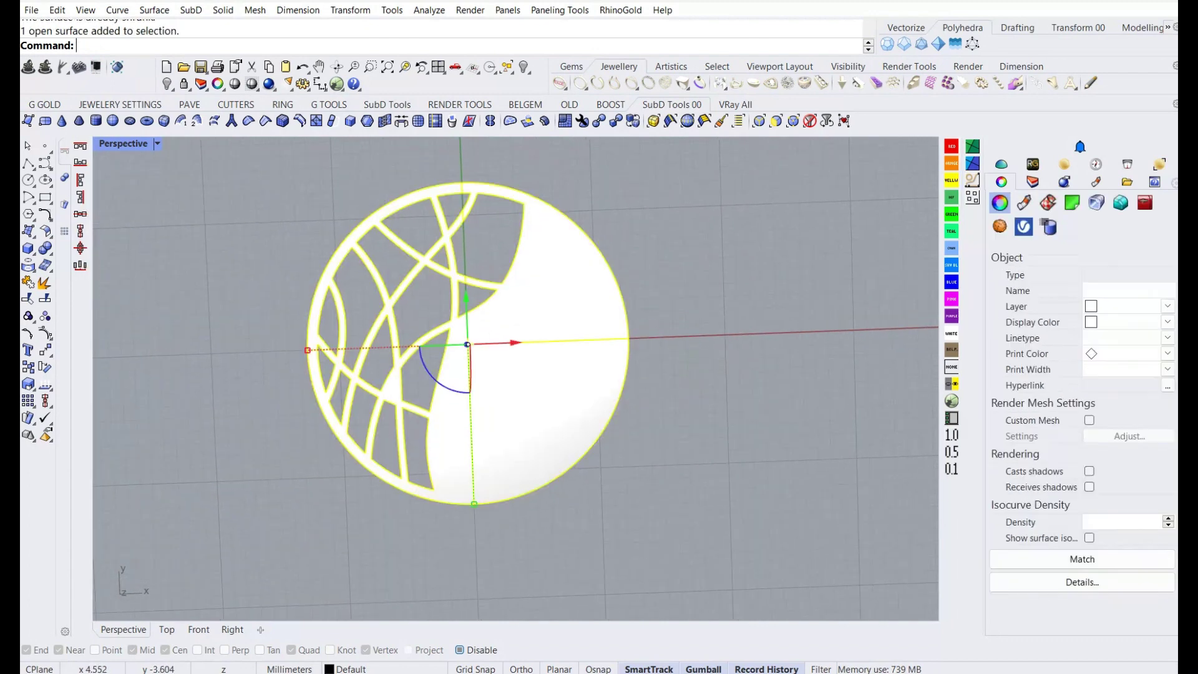
Thicken the openwork disc surface into a 1.2-thick solid with OffsetSrf.
{"action": "type", "text": "ffsetsrf"}
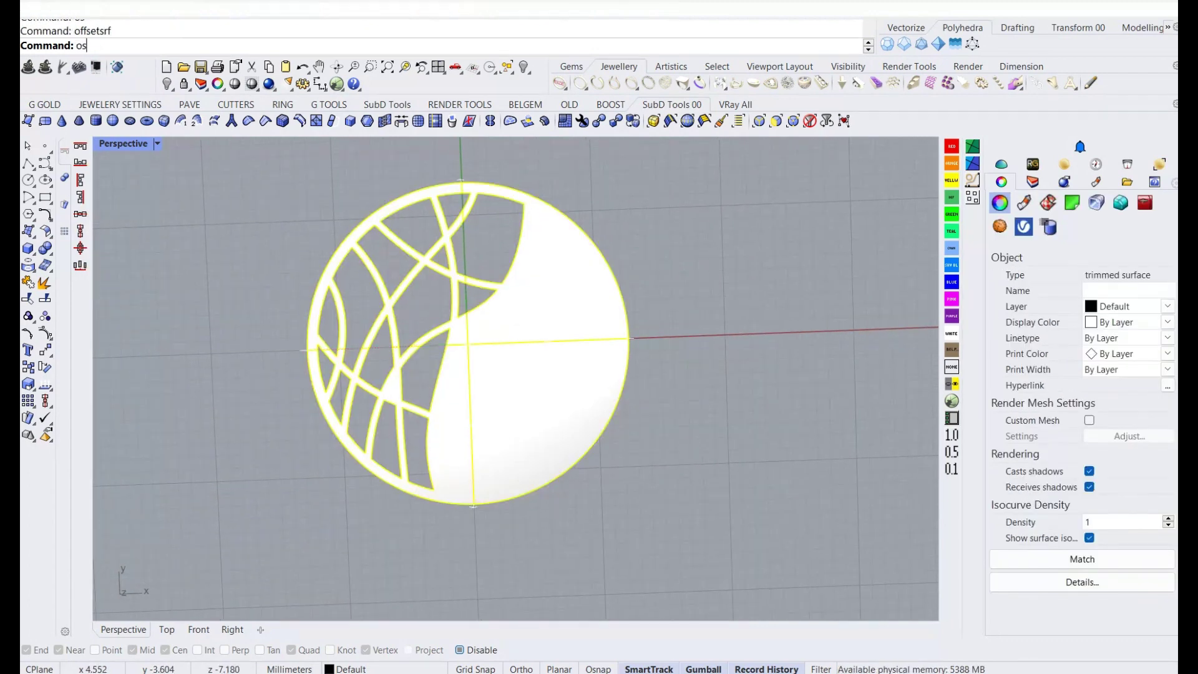
{"action": "key", "text": "Return"}
{"action": "scroll", "coordinate": [515, 321], "scroll_direction": "down", "scroll_amount": 3}
{"action": "right_click_drag", "start_coordinate": [514, 293], "coordinate": [515, 321]}
{"action": "scroll", "coordinate": [516, 315], "scroll_direction": "up", "scroll_amount": 3}
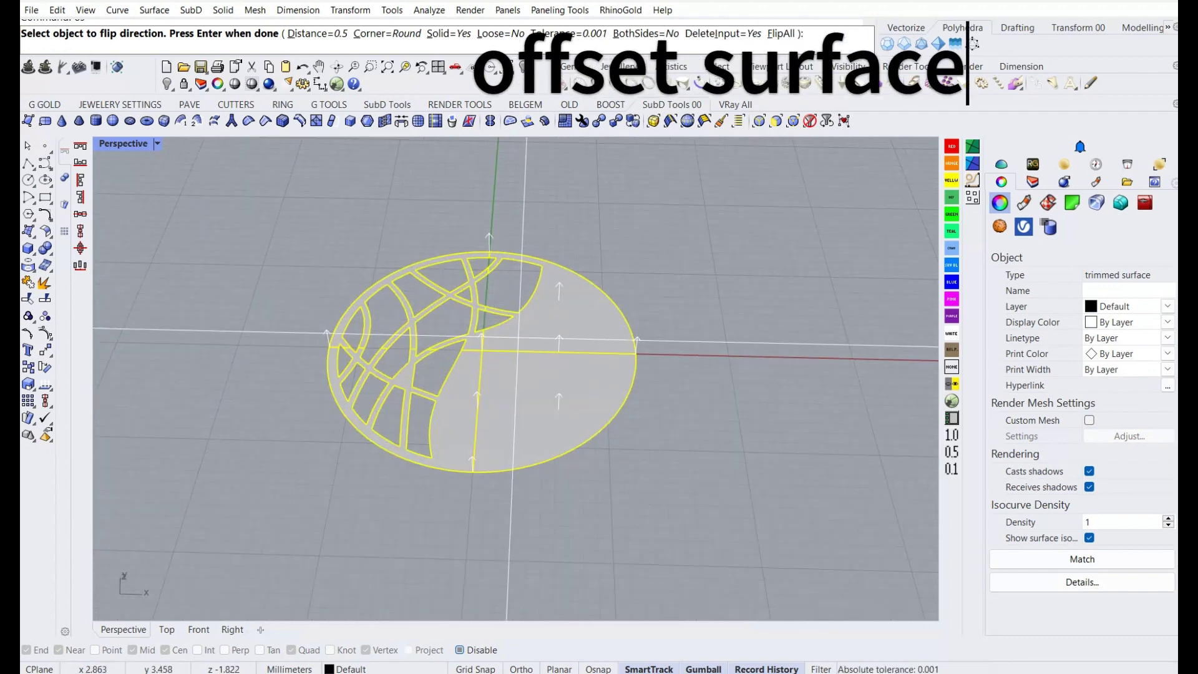
{"action": "key", "text": "Return"}
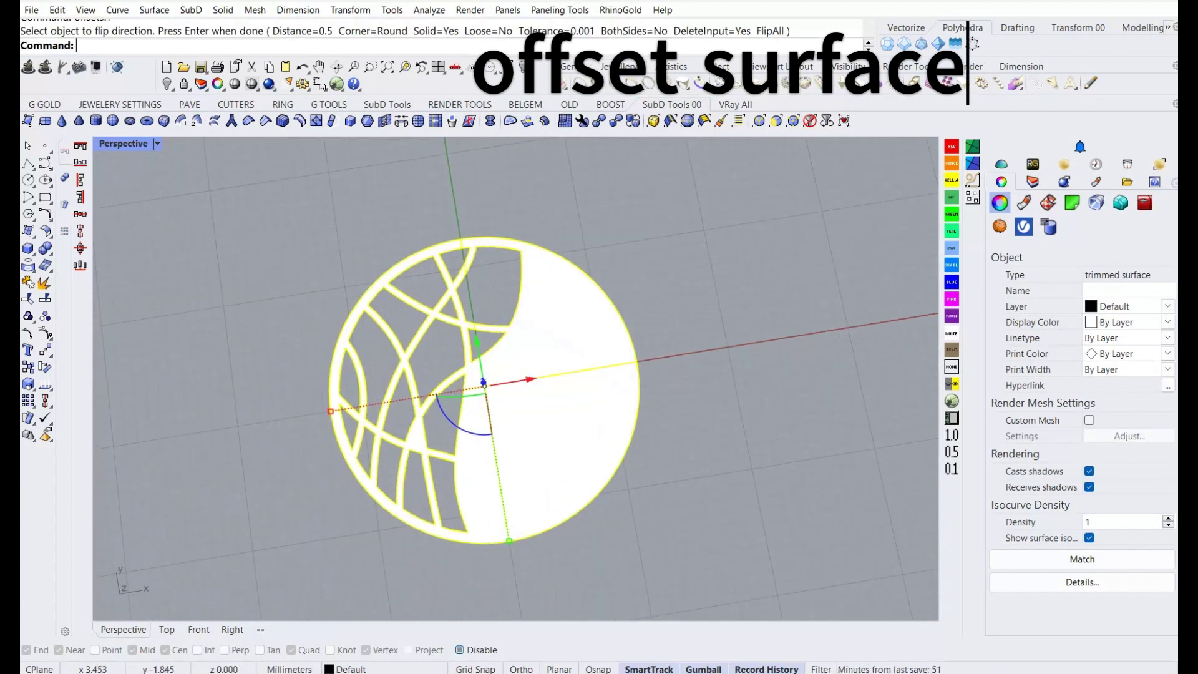
{"action": "right_click_drag", "start_coordinate": [518, 337], "coordinate": [537, 312]}
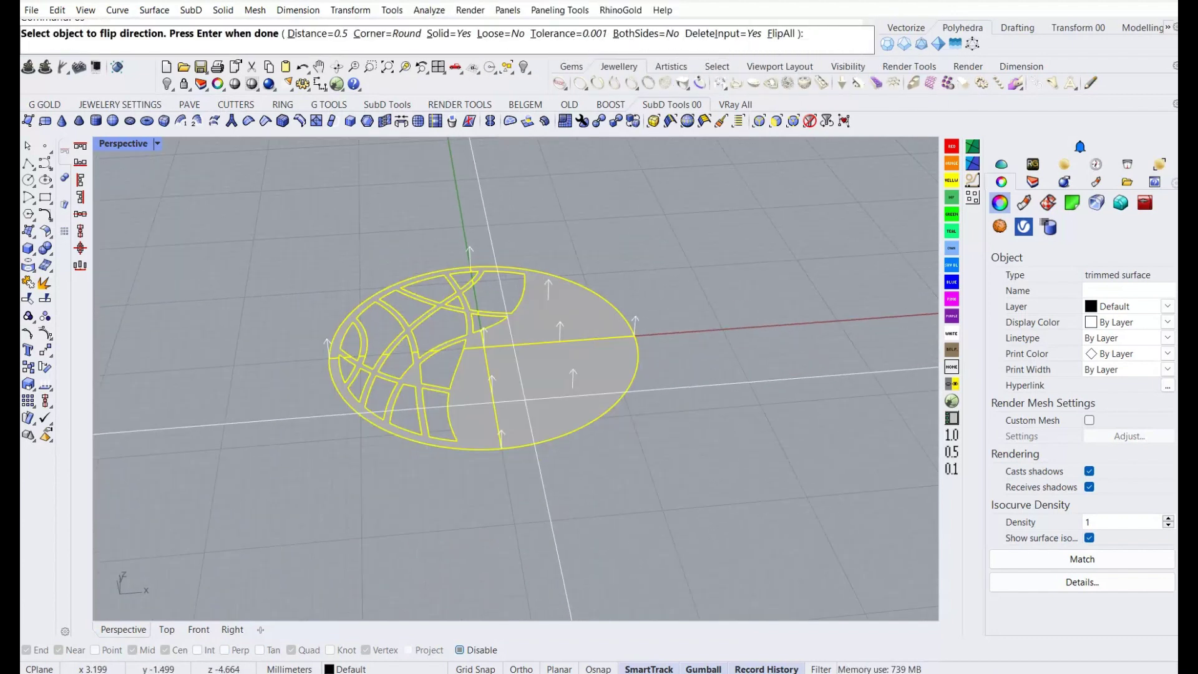
{"action": "right_click_drag", "start_coordinate": [517, 349], "coordinate": [527, 337]}
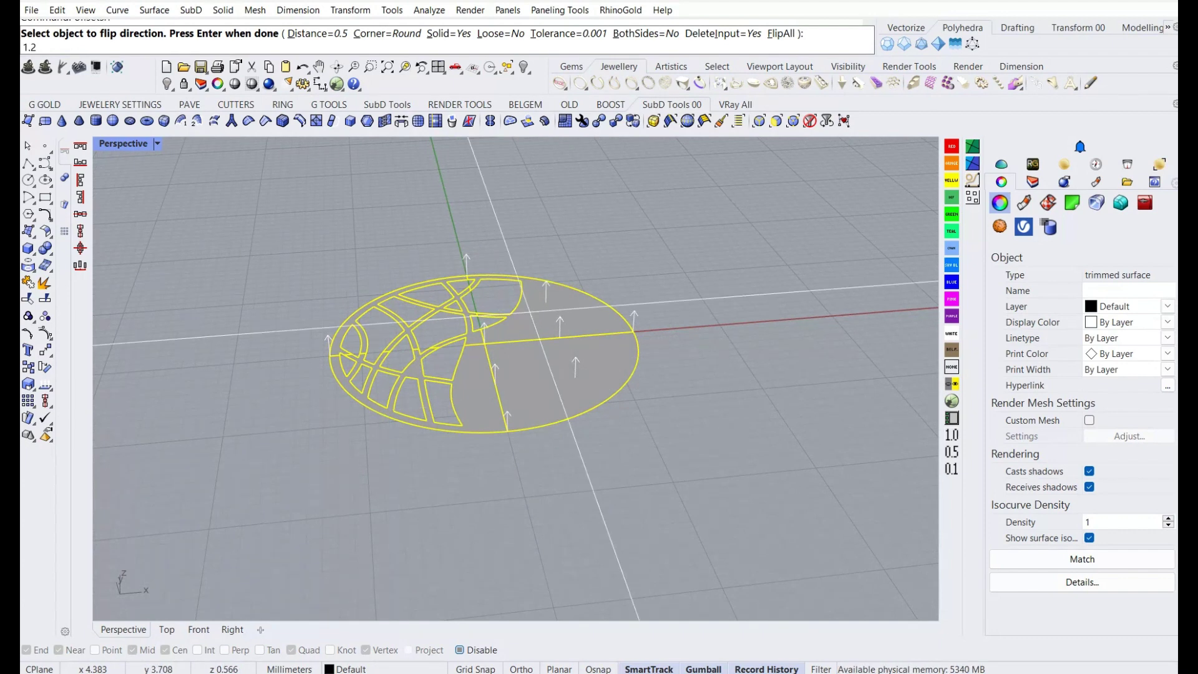
{"action": "key", "text": "Return"}
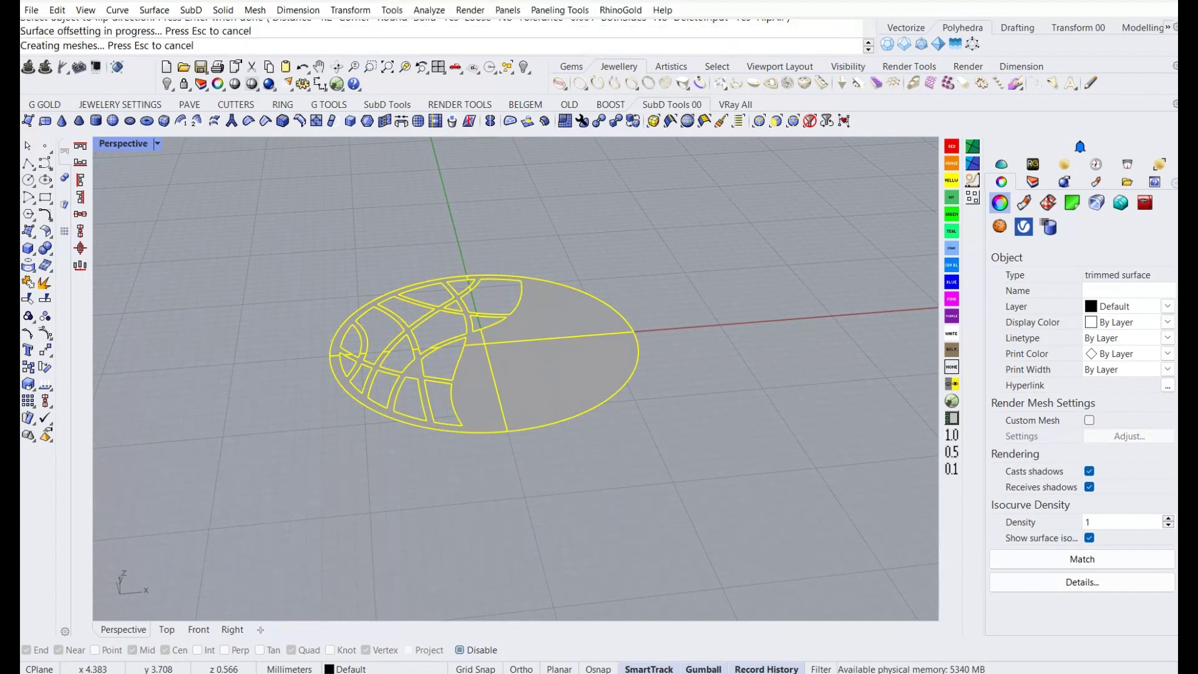
{"action": "mouse_move", "coordinate": [517, 349]}
{"action": "right_mouse_down"}
{"action": "mouse_move", "coordinate": [518, 374]}
{"action": "mouse_move", "coordinate": [492, 349]}
{"action": "right_mouse_up"}
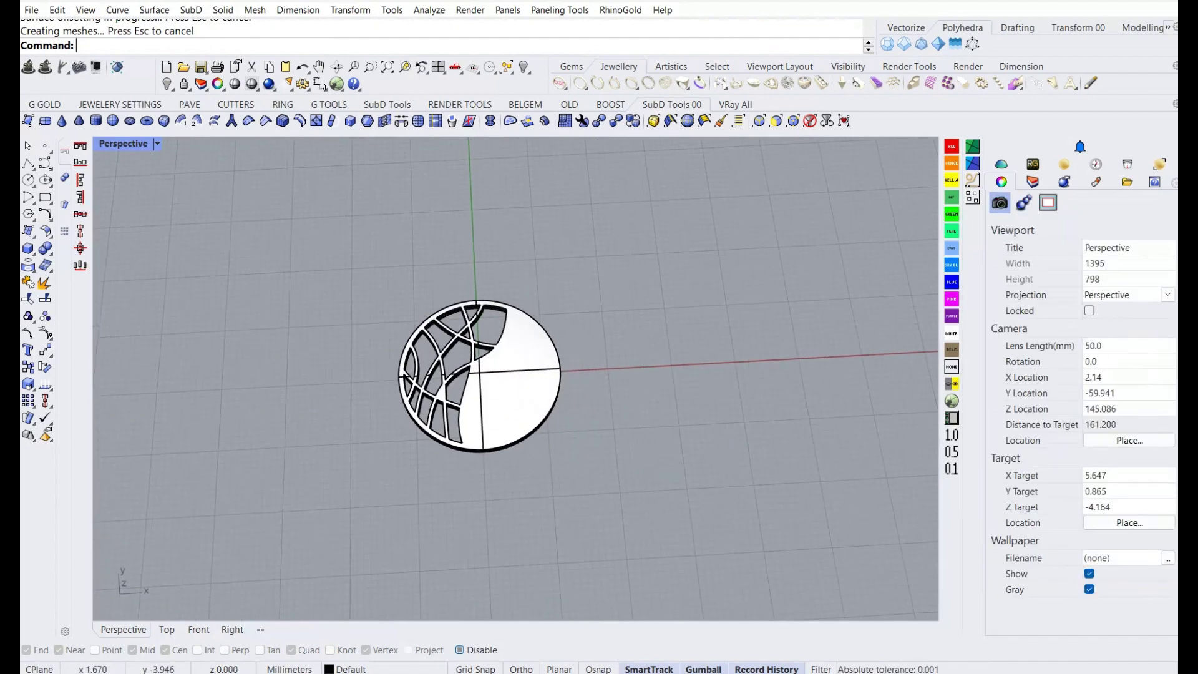
Copy the solid disc, hide the original as a backup, and paste the copy in place.
{"action": "scroll", "coordinate": [495, 419], "scroll_direction": "up", "scroll_amount": 5}
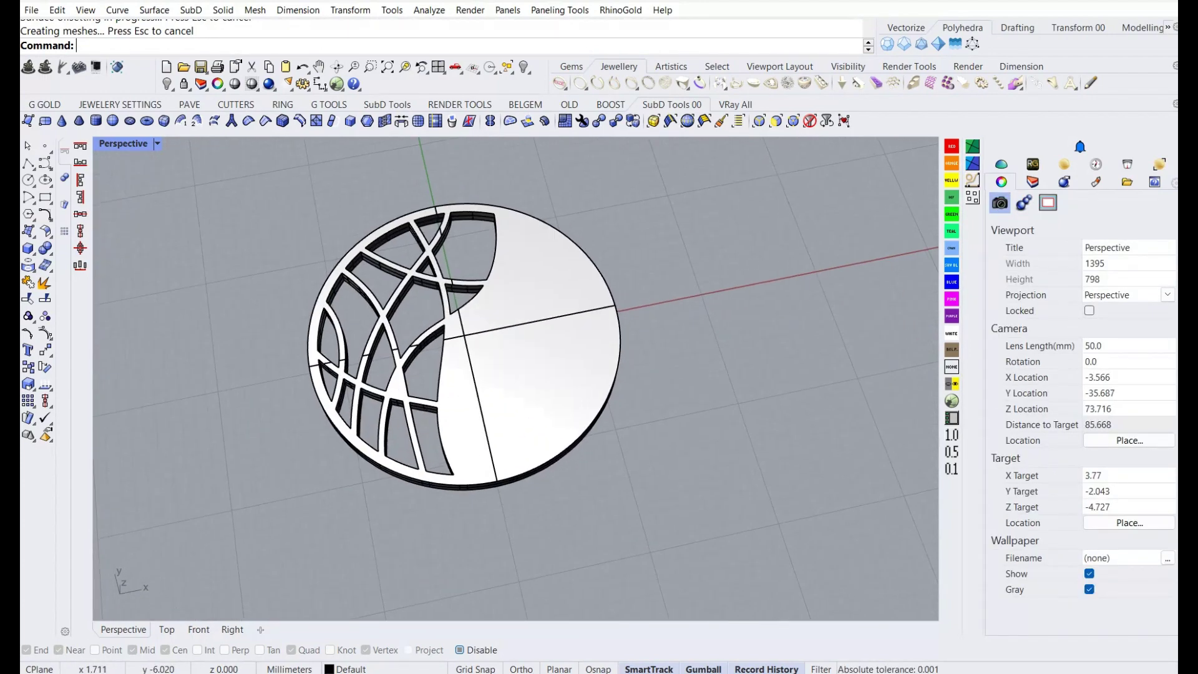
{"action": "key", "text": "ctrl+a"}
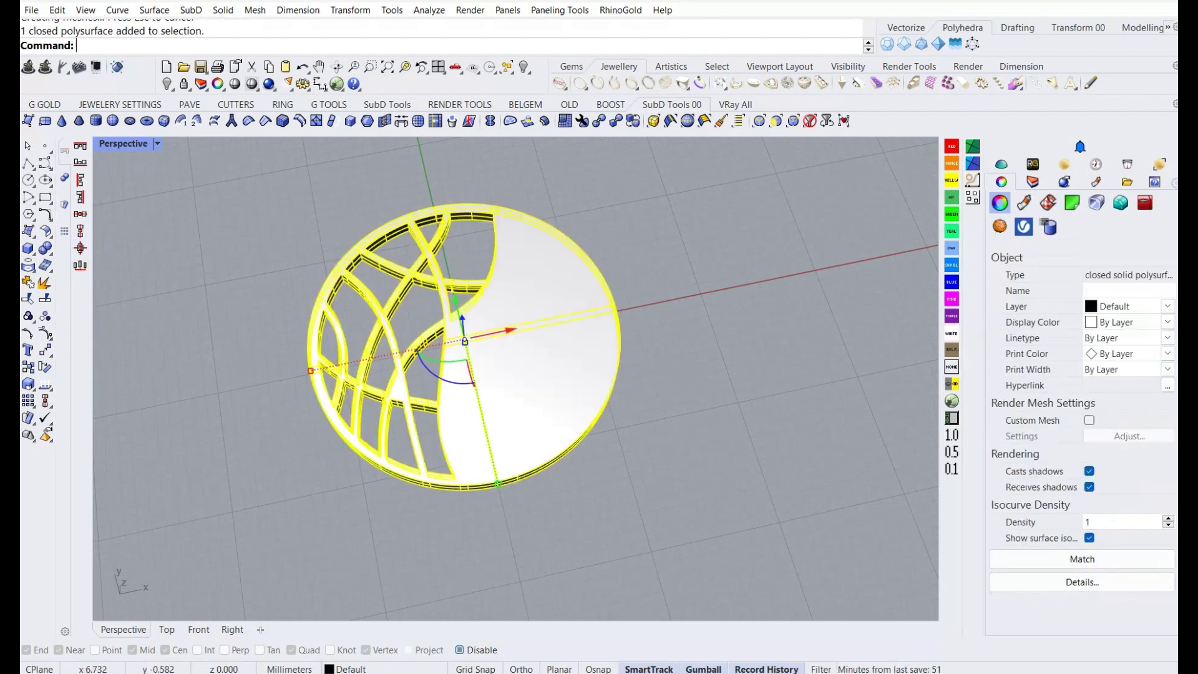
{"action": "key", "text": "ctrl+c"}
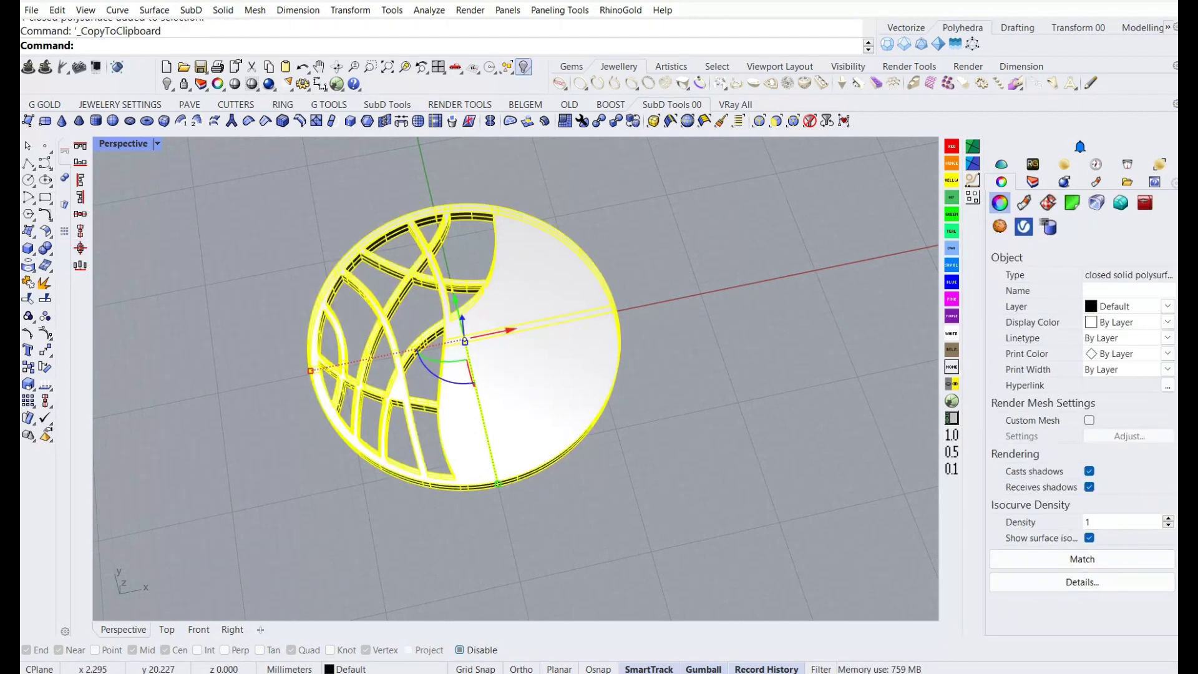
{"action": "key", "text": "ctrl+h"}
{"action": "key", "text": "ctrl+v"}
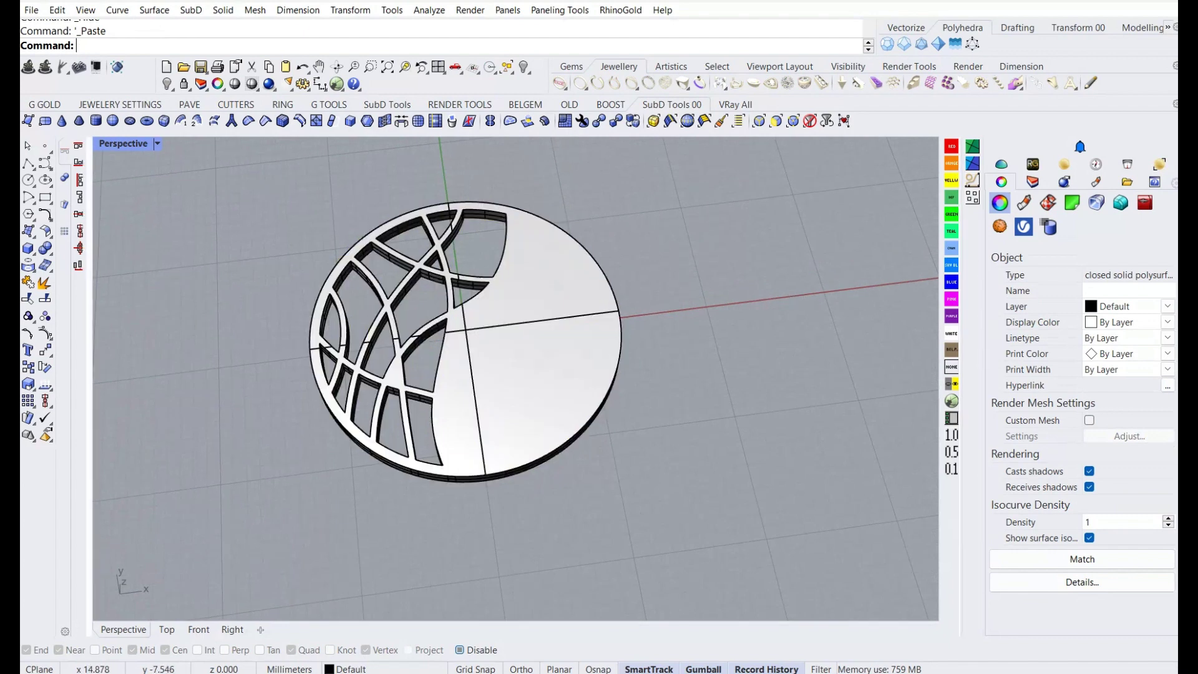
{"action": "key", "text": "Escape"}
Fillet the disc's outer top edge with a 0.15 radius using FilletEdge.
{"action": "left_click", "coordinate": [49, 251]}
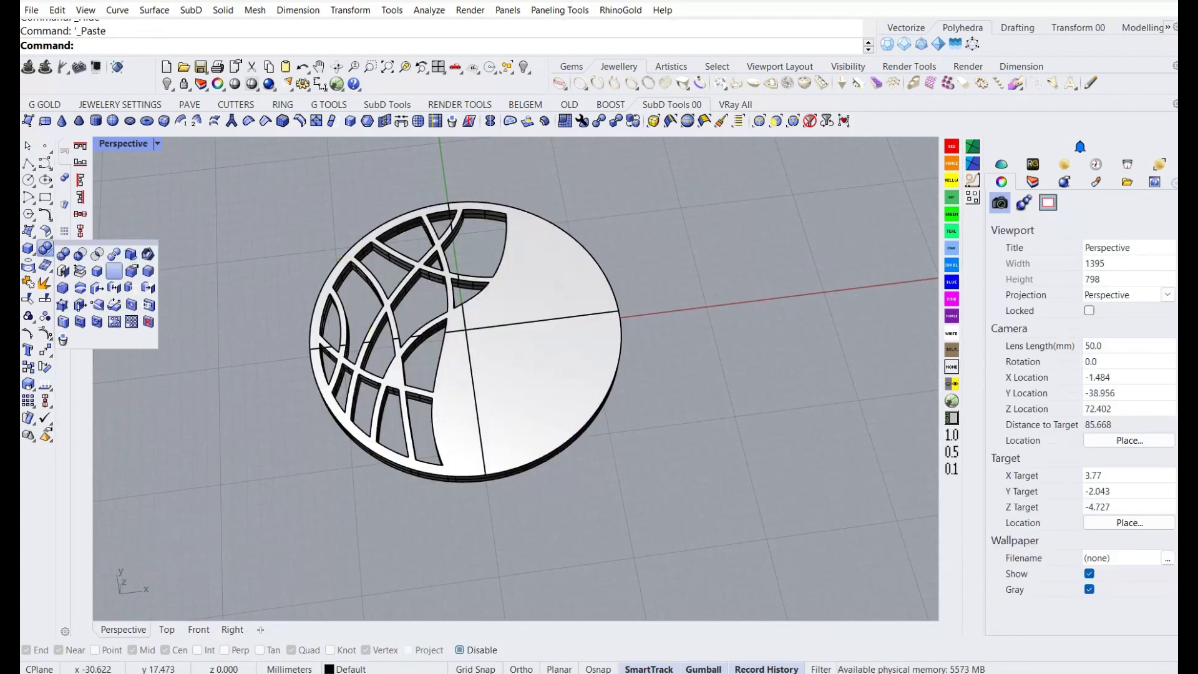
{"action": "left_click", "coordinate": [147, 270]}
{"action": "left_click", "coordinate": [617, 337]}
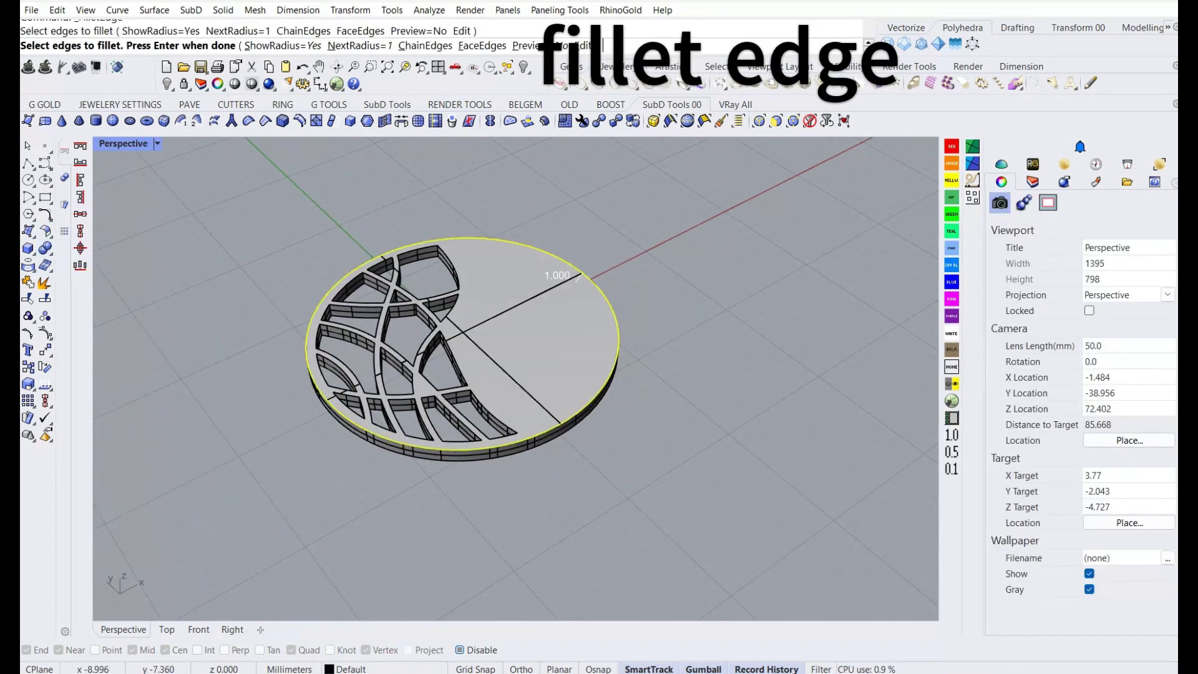
{"action": "key", "text": "Return"}
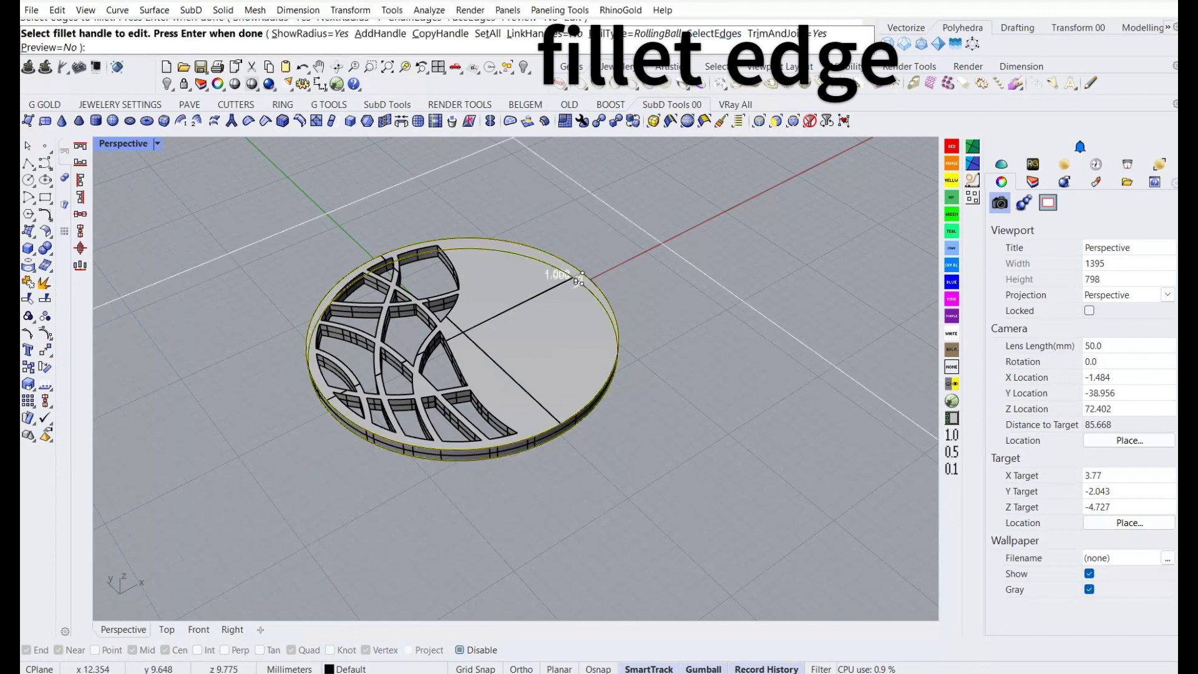
{"action": "left_click", "coordinate": [487, 34]}
{"action": "type", "text": "0.15"}
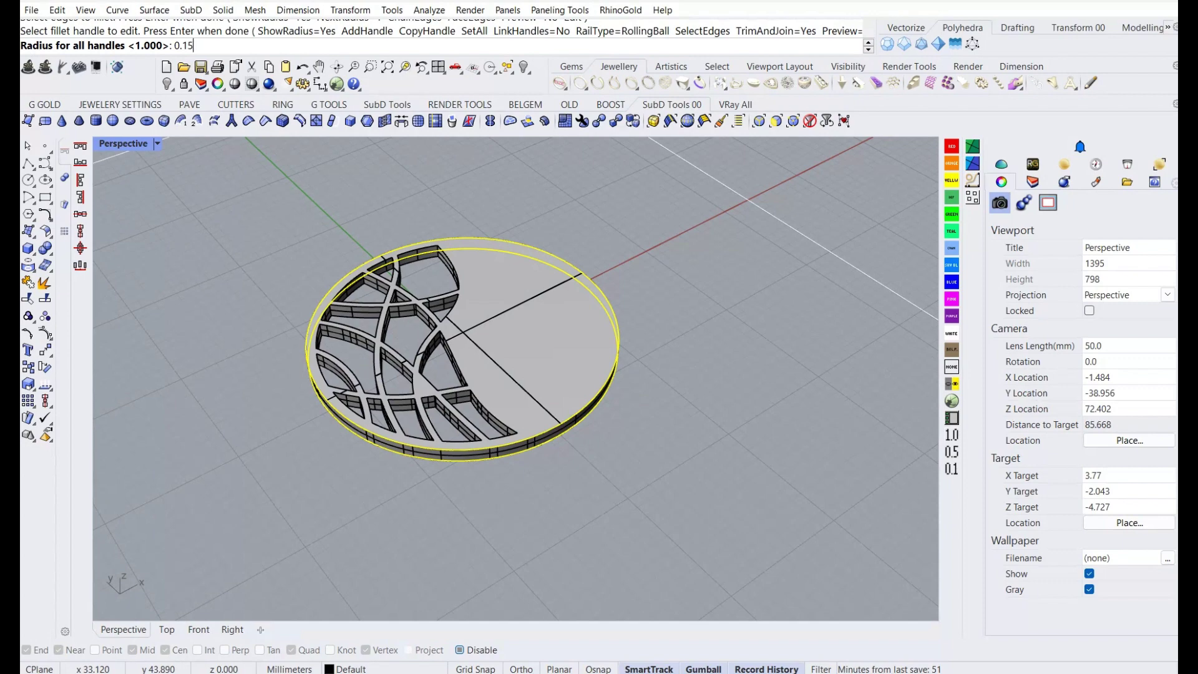
{"action": "key", "text": "Return"}
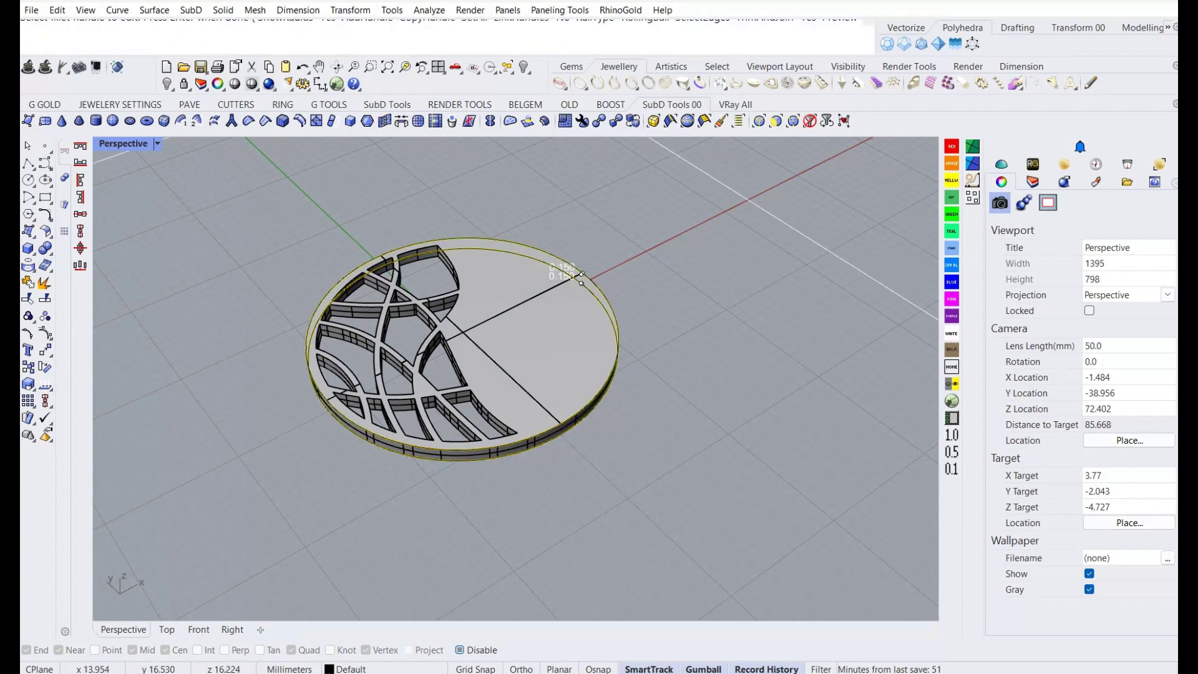
{"action": "scroll", "coordinate": [580, 359], "scroll_direction": "up", "scroll_amount": 8}
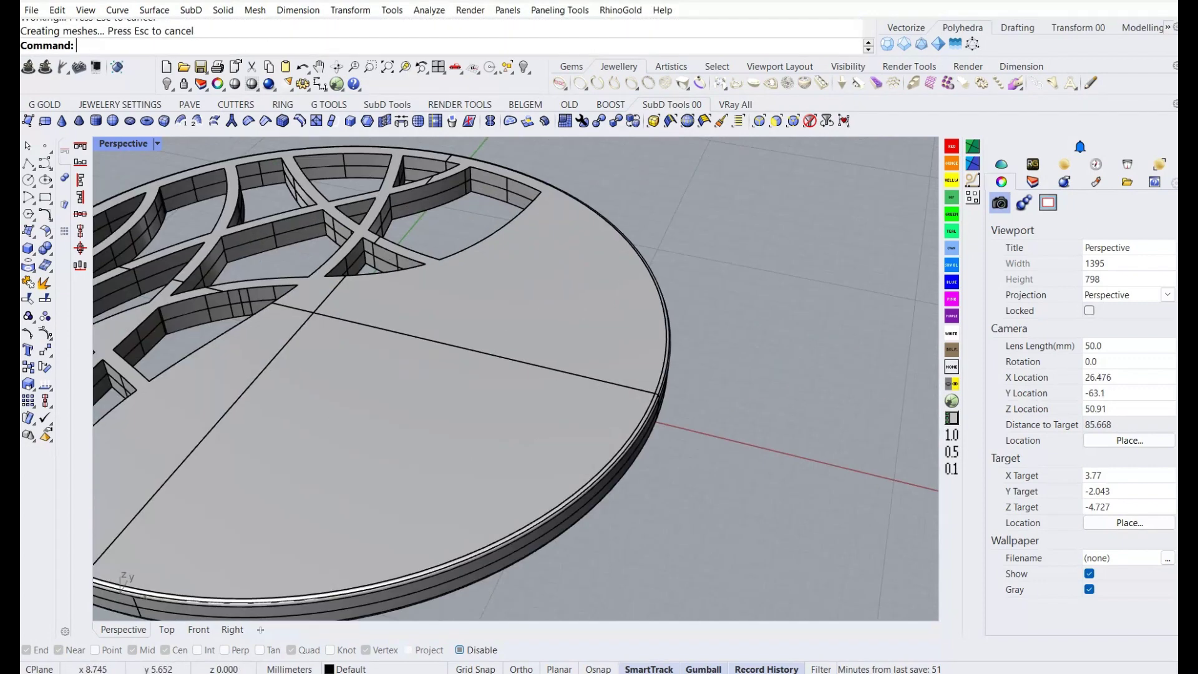
{"action": "scroll", "coordinate": [580, 358], "scroll_direction": "down", "scroll_amount": 2}
{"action": "right_click_drag", "start_coordinate": [580, 359], "coordinate": [562, 325]}
{"action": "key", "text": "Return"}
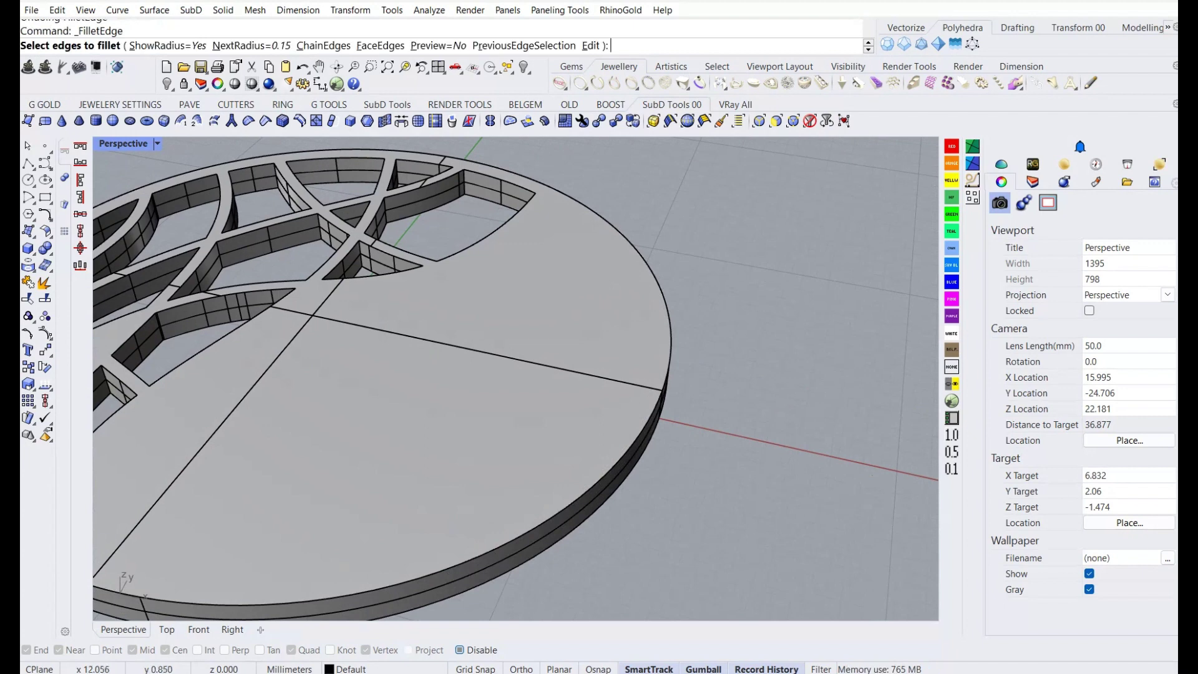
Fillet the upper and lower outer rim edges with a 0.2 radius.
{"action": "left_click", "coordinate": [669, 337]}
{"action": "left_click", "coordinate": [662, 399]}
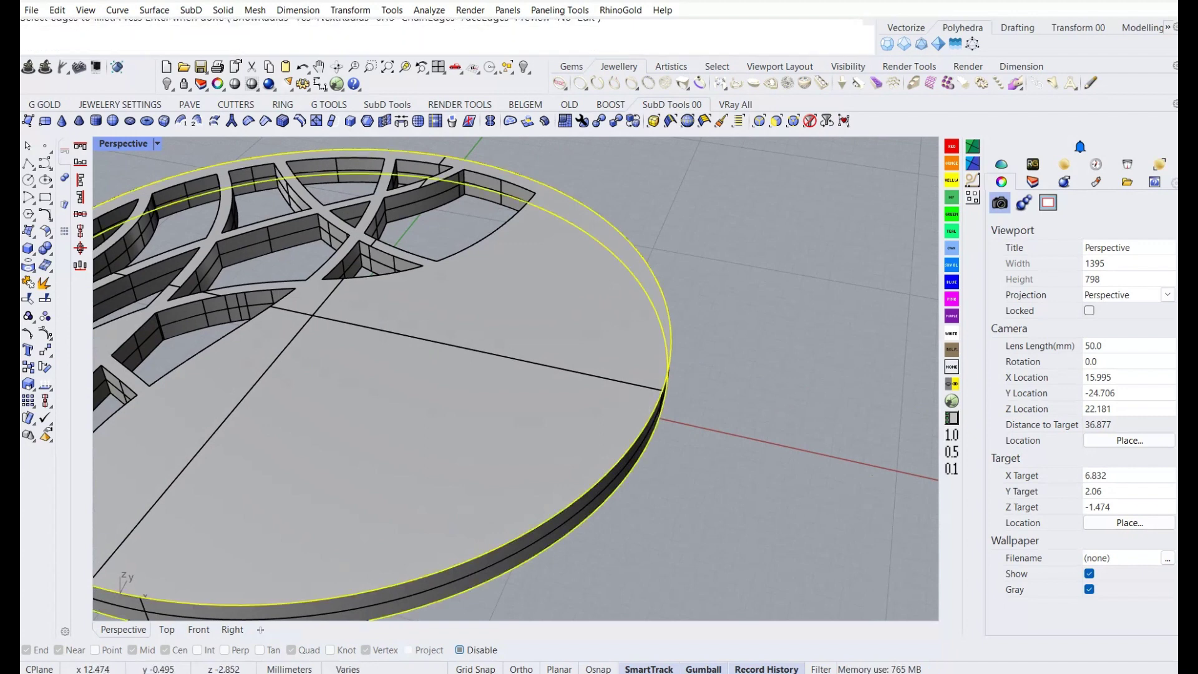
{"action": "scroll", "coordinate": [662, 399], "scroll_direction": "down", "scroll_amount": 4}
{"action": "key", "text": "Return"}
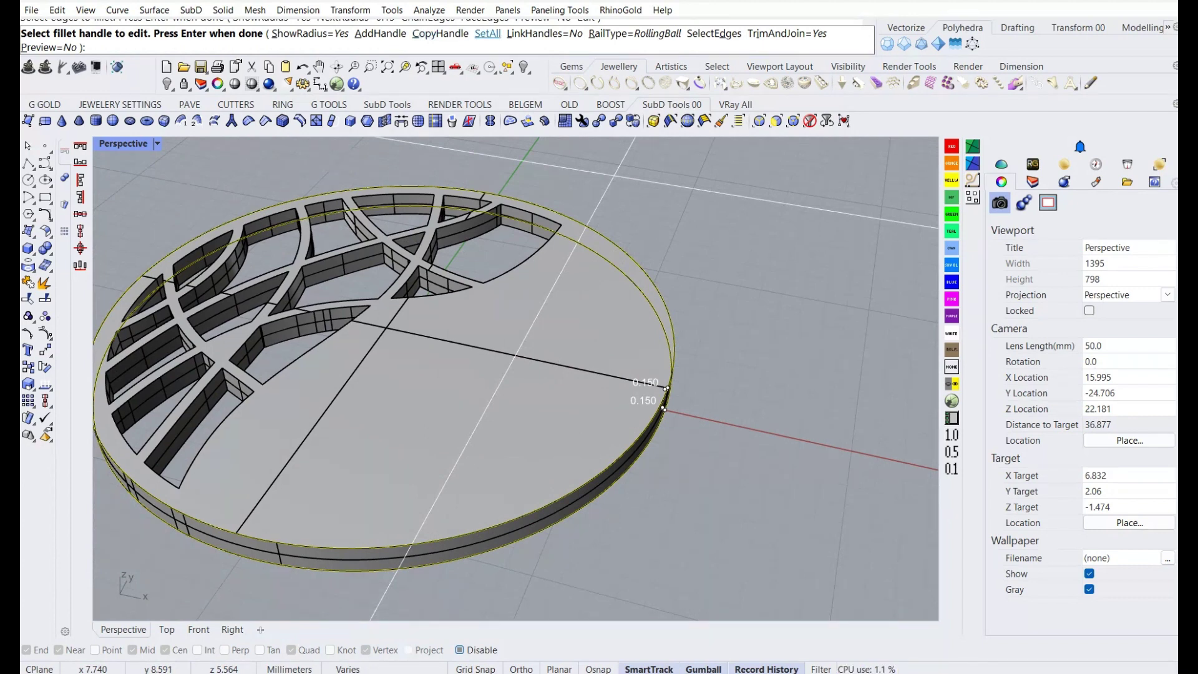
{"action": "left_click", "coordinate": [487, 34]}
{"action": "type", "text": "0.2"}
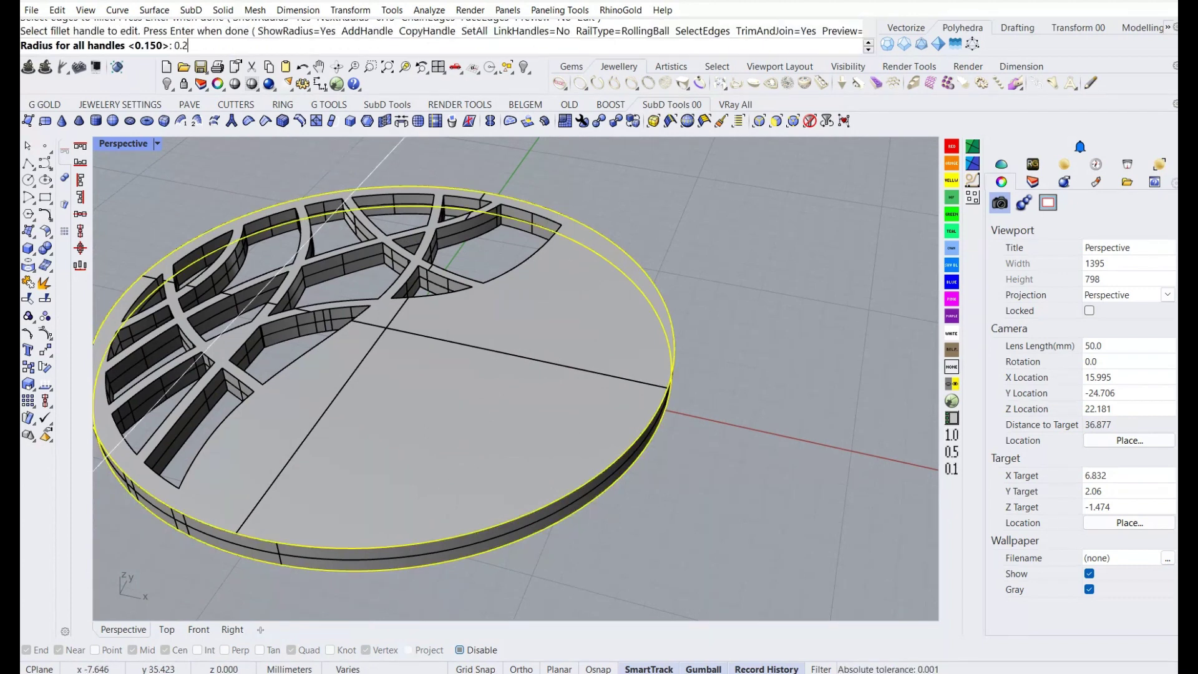
{"action": "key", "text": "Return"}
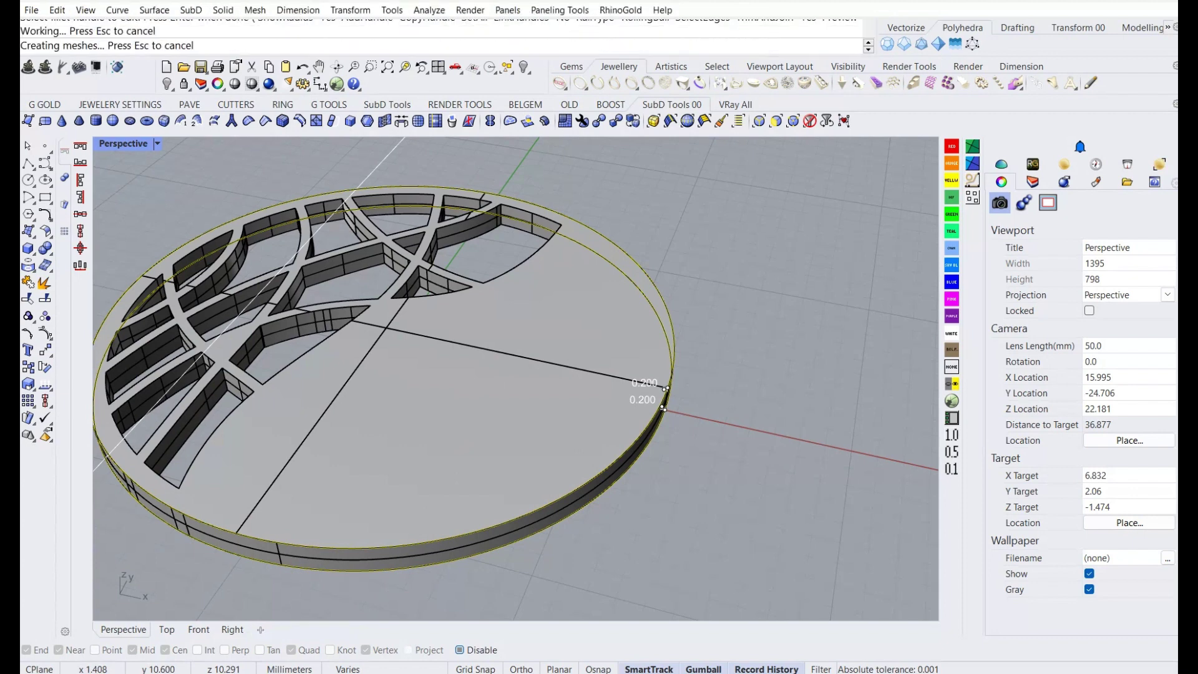
{"action": "mouse_move", "coordinate": [515, 374]}
{"action": "right_mouse_down"}
{"action": "mouse_move", "coordinate": [515, 280]}
{"action": "mouse_move", "coordinate": [515, 387]}
{"action": "mouse_move", "coordinate": [486, 312]}
{"action": "right_mouse_up"}
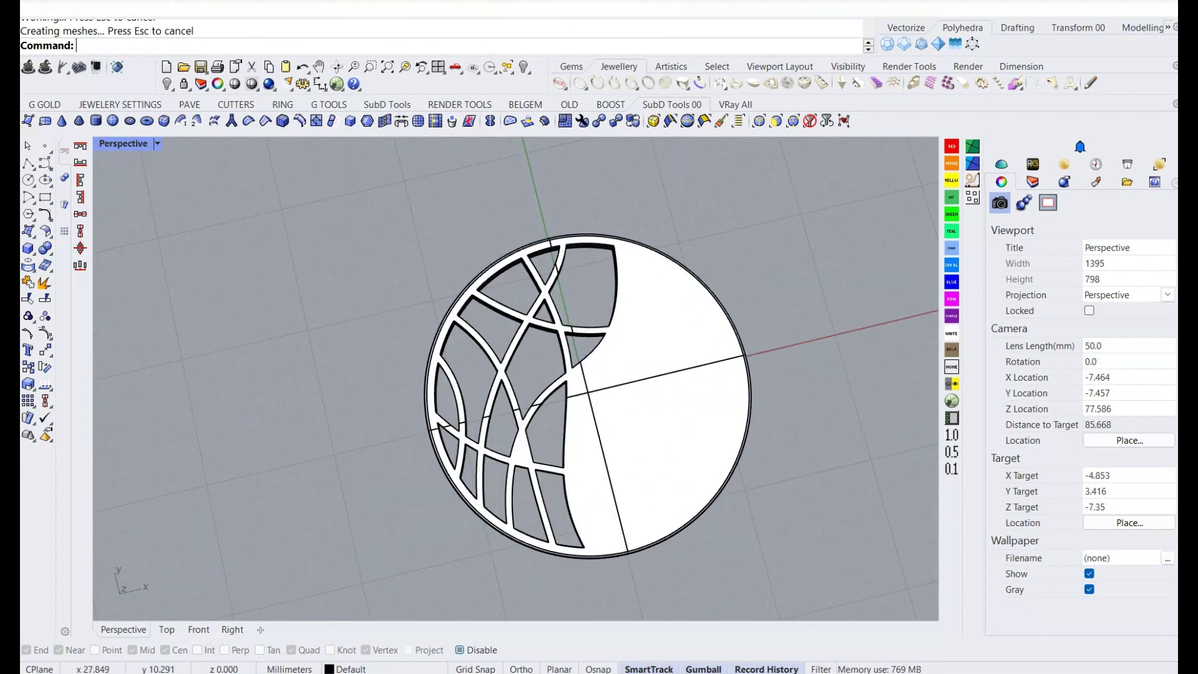
Switch the Perspective view to Machine display mode.
{"action": "mouse_move", "coordinate": [515, 312]}
{"action": "right_mouse_down"}
{"action": "mouse_move", "coordinate": [515, 374]}
{"action": "mouse_move", "coordinate": [561, 299]}
{"action": "right_mouse_up"}
{"action": "right_click_drag", "start_coordinate": [515, 375], "coordinate": [487, 324]}
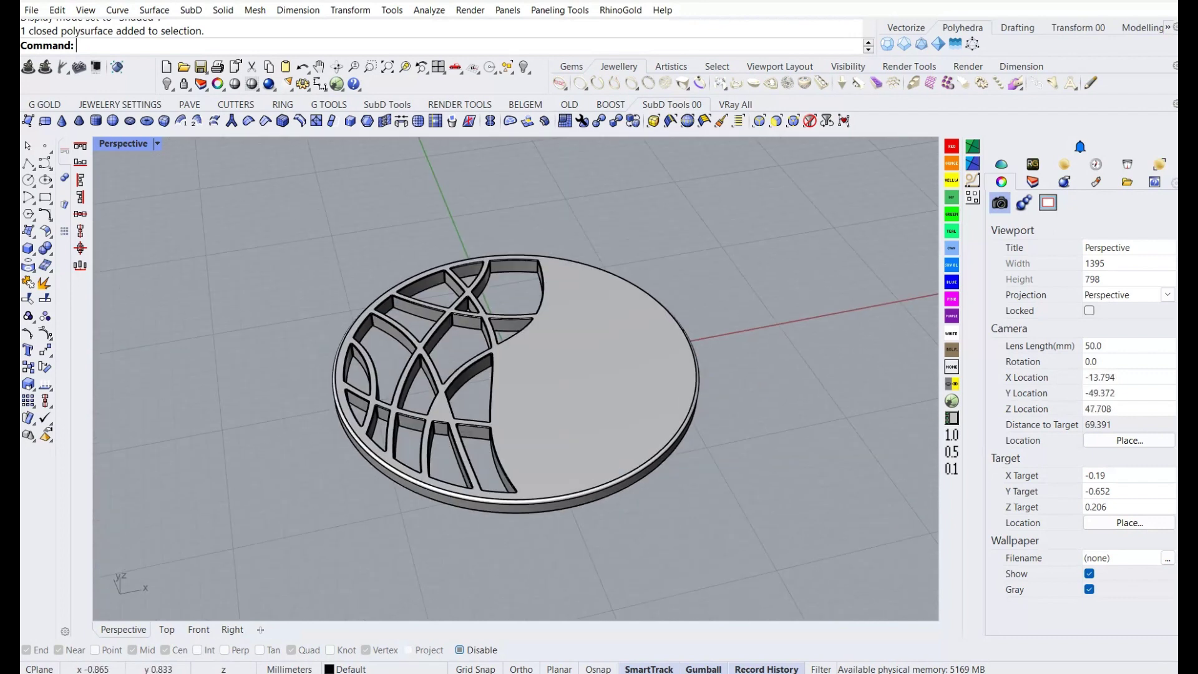
{"action": "left_click", "coordinate": [158, 144]}
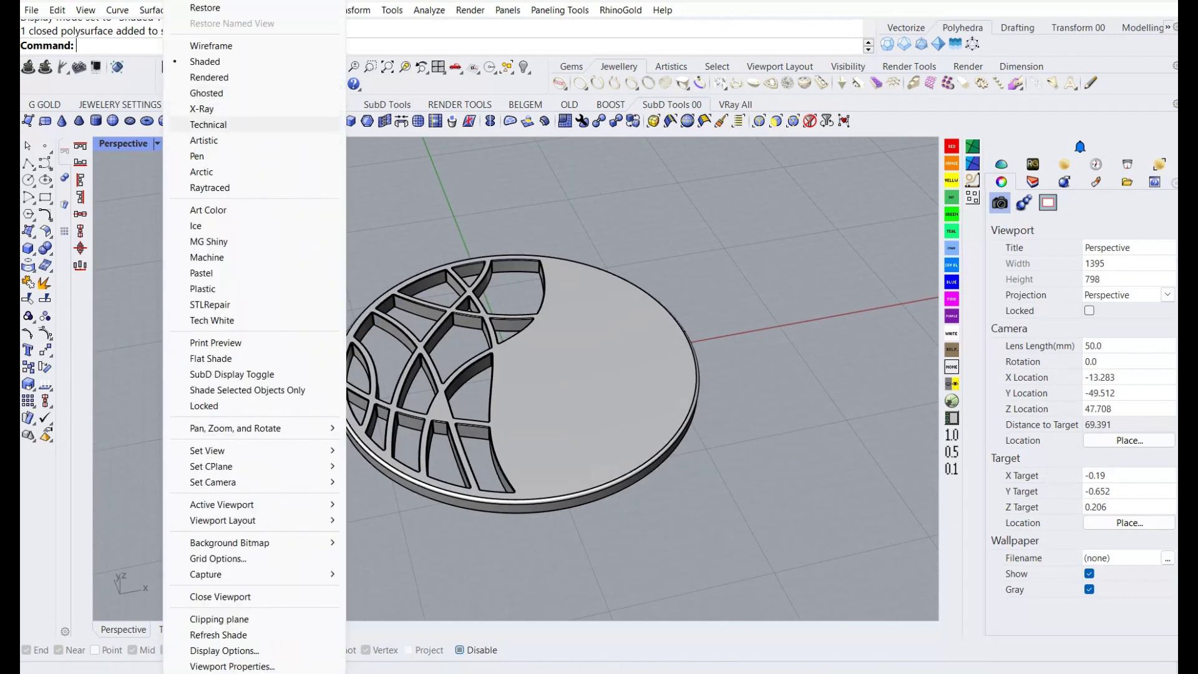
{"action": "left_click", "coordinate": [206, 257]}
Run Check on the filleted disc to confirm it is a valid polysurface.
{"action": "mouse_move", "coordinate": [515, 374]}
{"action": "right_mouse_down"}
{"action": "mouse_move", "coordinate": [515, 411]}
{"action": "mouse_move", "coordinate": [611, 399]}
{"action": "mouse_move", "coordinate": [612, 324]}
{"action": "mouse_move", "coordinate": [561, 350]}
{"action": "mouse_move", "coordinate": [536, 387]}
{"action": "mouse_move", "coordinate": [516, 374]}
{"action": "right_mouse_up"}
{"action": "left_click", "coordinate": [515, 374]}
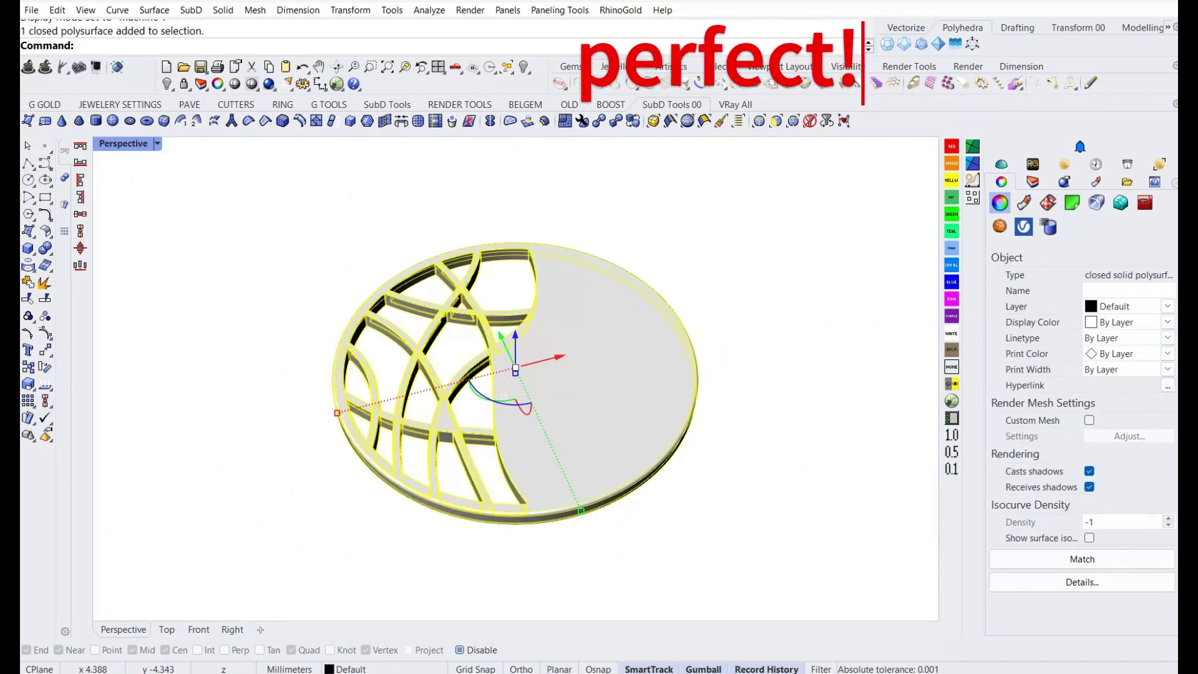
{"action": "type", "text": "Check"}
{"action": "key", "text": "Return"}
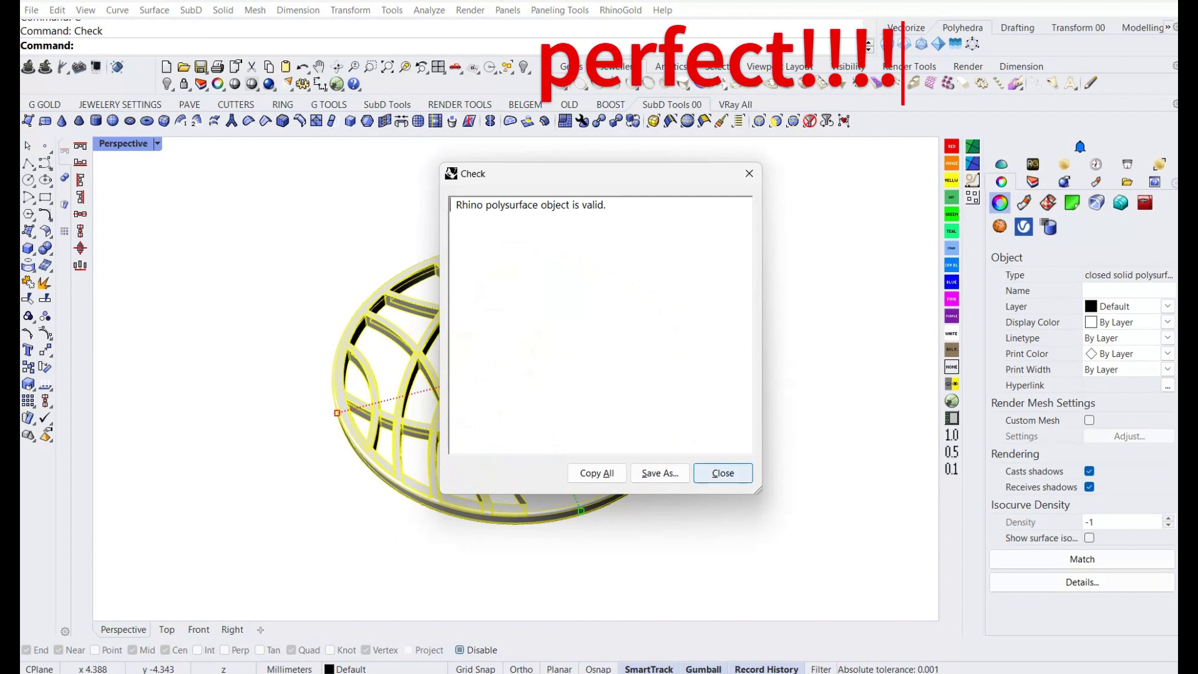
{"action": "key", "text": "Return"}
{"action": "key", "text": "Escape"}
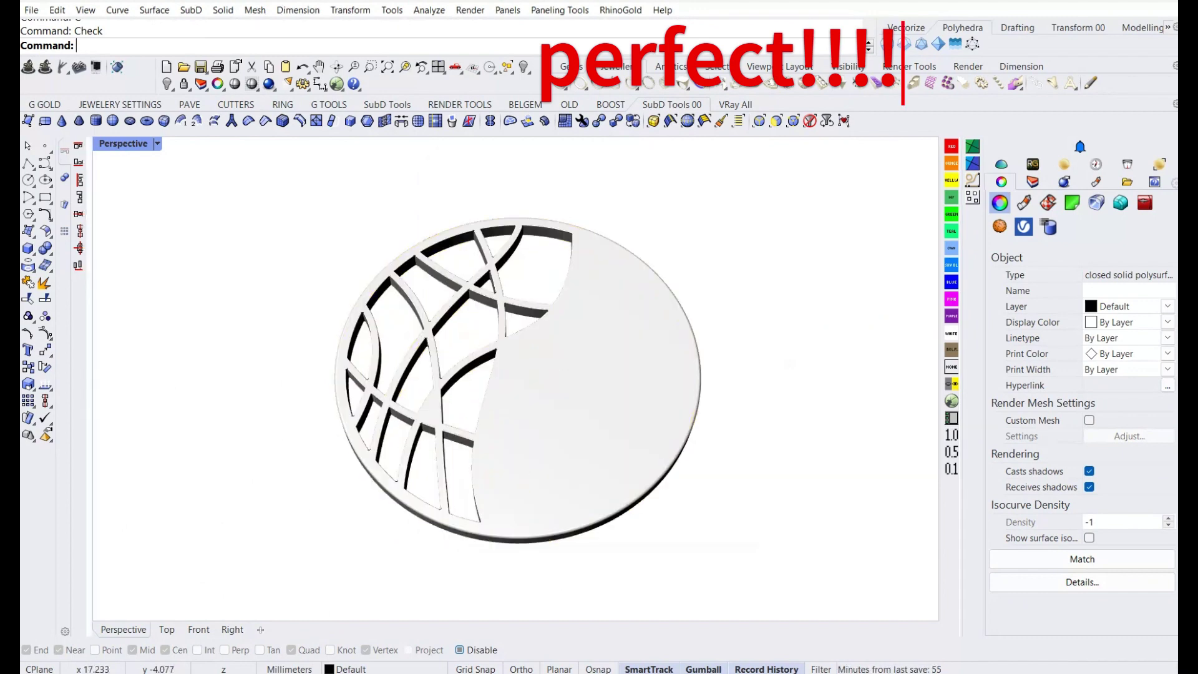
Show the pendant in Rendered display mode in gold.
{"action": "right_click_drag", "start_coordinate": [518, 387], "coordinate": [512, 362]}
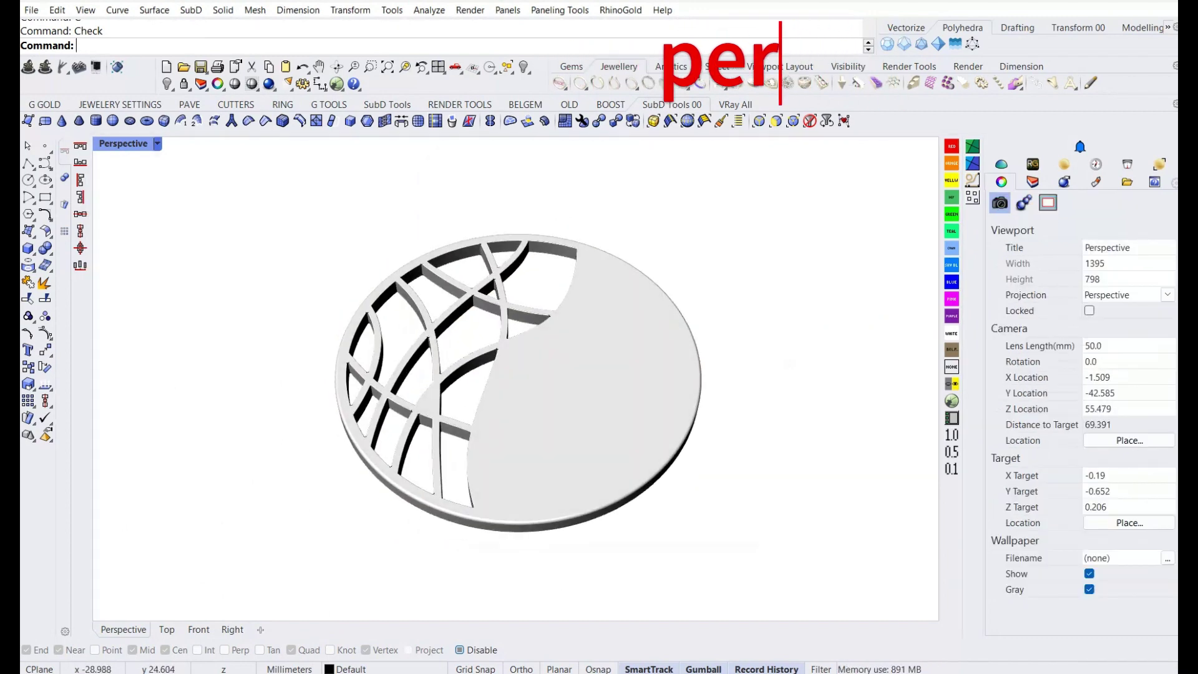
{"action": "left_click", "coordinate": [157, 143]}
{"action": "left_click", "coordinate": [209, 76]}
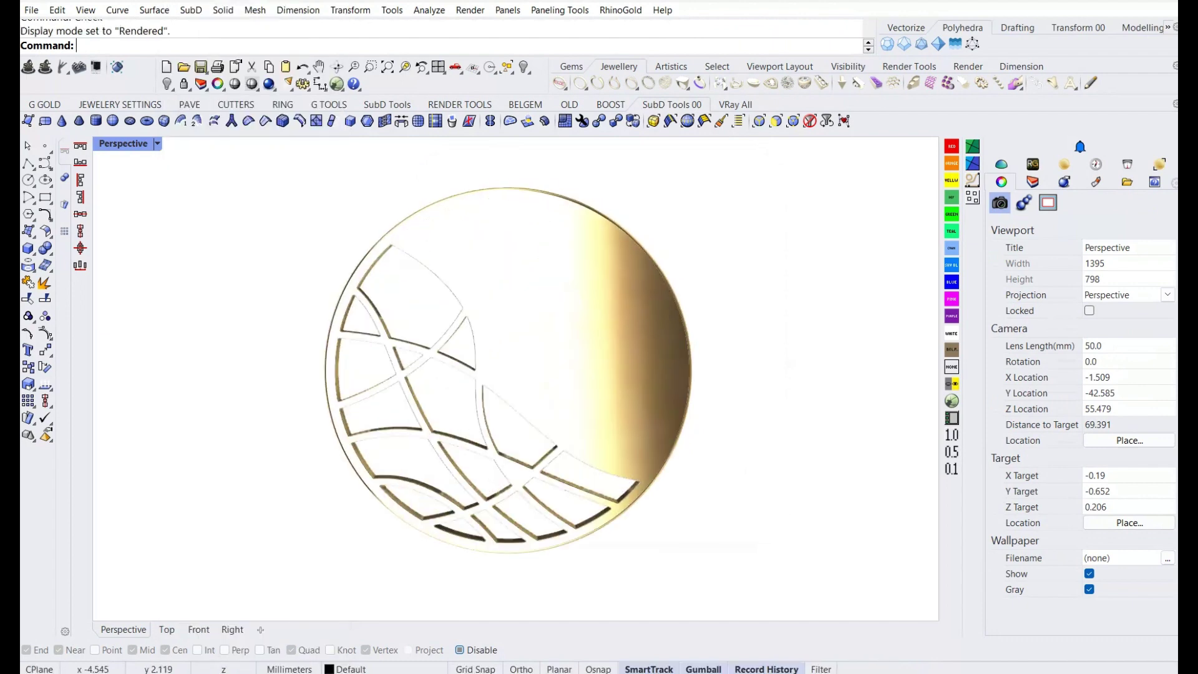
Orbit around the gold-rendered pendant, then set the Perspective view back to Shaded.
{"action": "mouse_move", "coordinate": [518, 381]}
{"action": "right_mouse_down"}
{"action": "mouse_move", "coordinate": [617, 376]}
{"action": "mouse_move", "coordinate": [530, 349]}
{"action": "mouse_move", "coordinate": [542, 324]}
{"action": "mouse_move", "coordinate": [568, 374]}
{"action": "mouse_move", "coordinate": [524, 393]}
{"action": "right_mouse_up"}
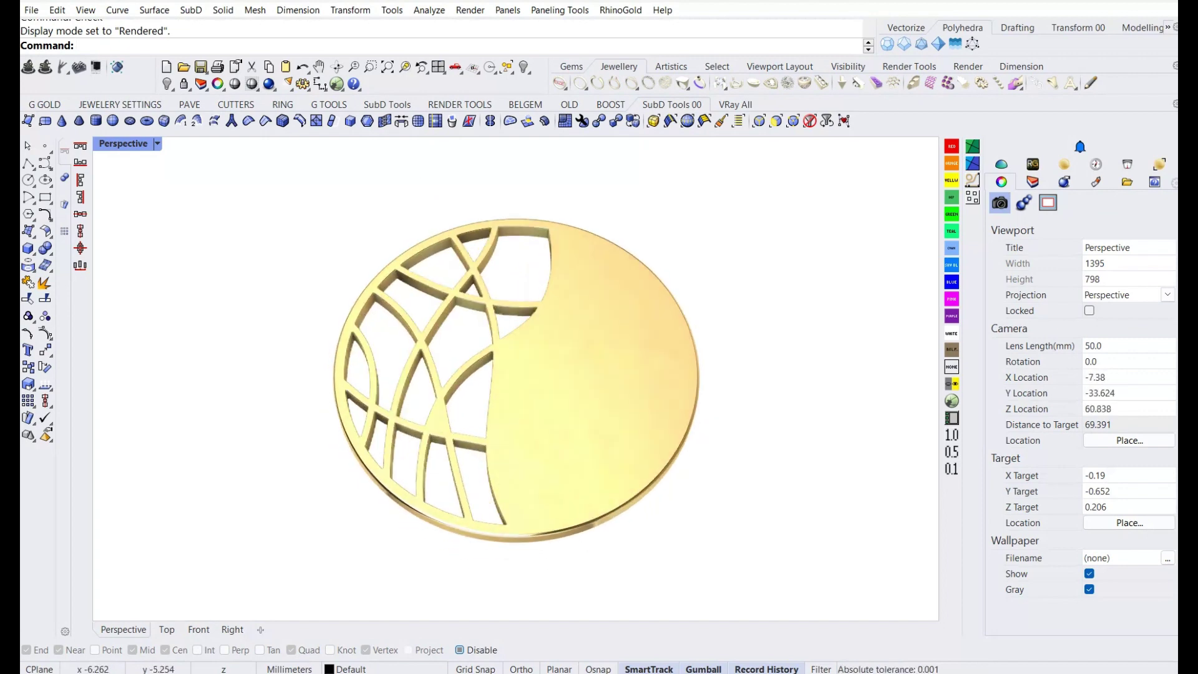
{"action": "left_click", "coordinate": [158, 143]}
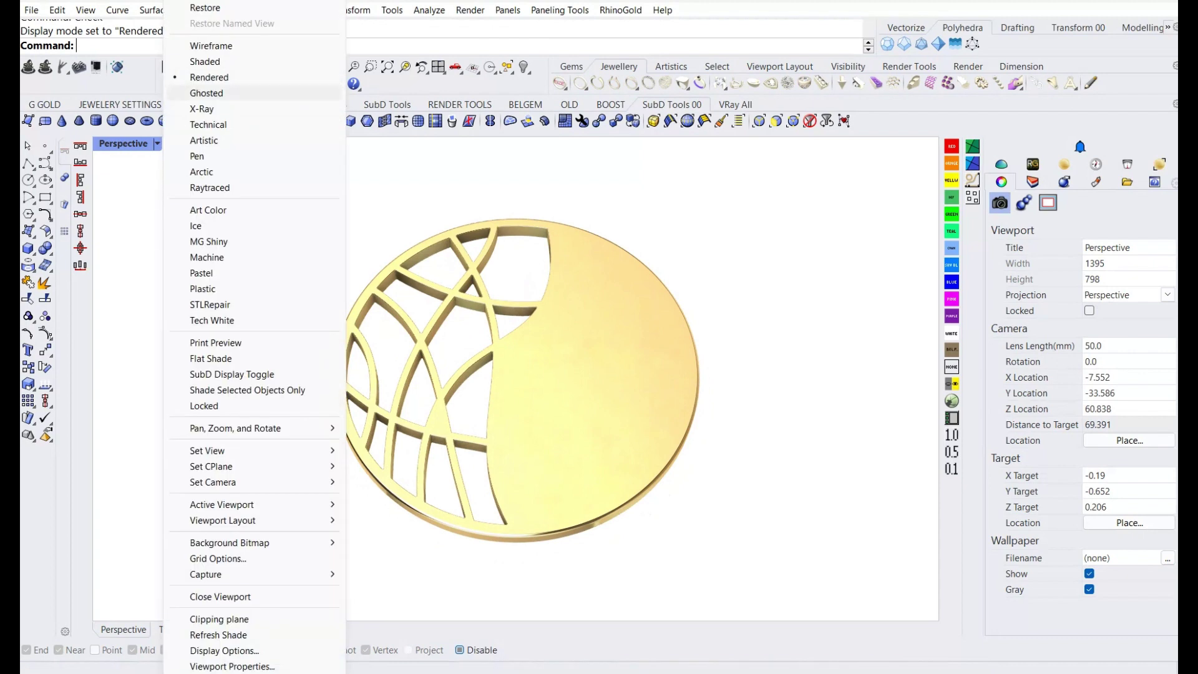
{"action": "left_click", "coordinate": [250, 62]}
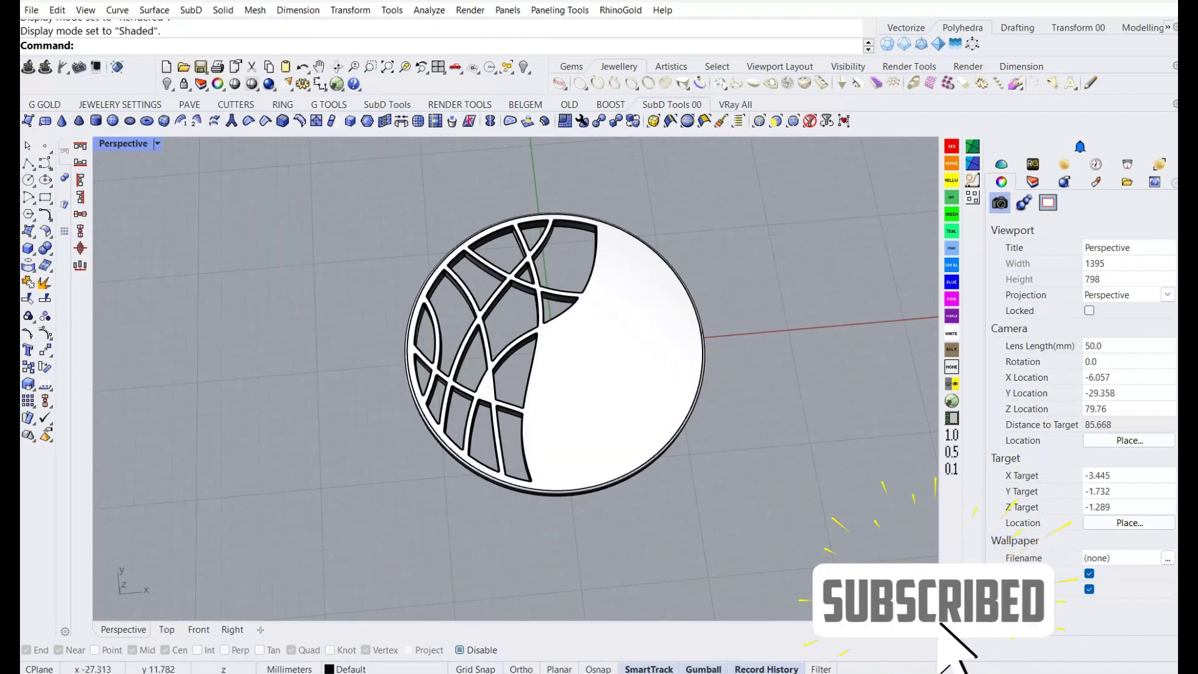
Restore the four-view layout, select the disc in Top and start CageEdit on it.
{"action": "key", "text": "ctrl+m"}
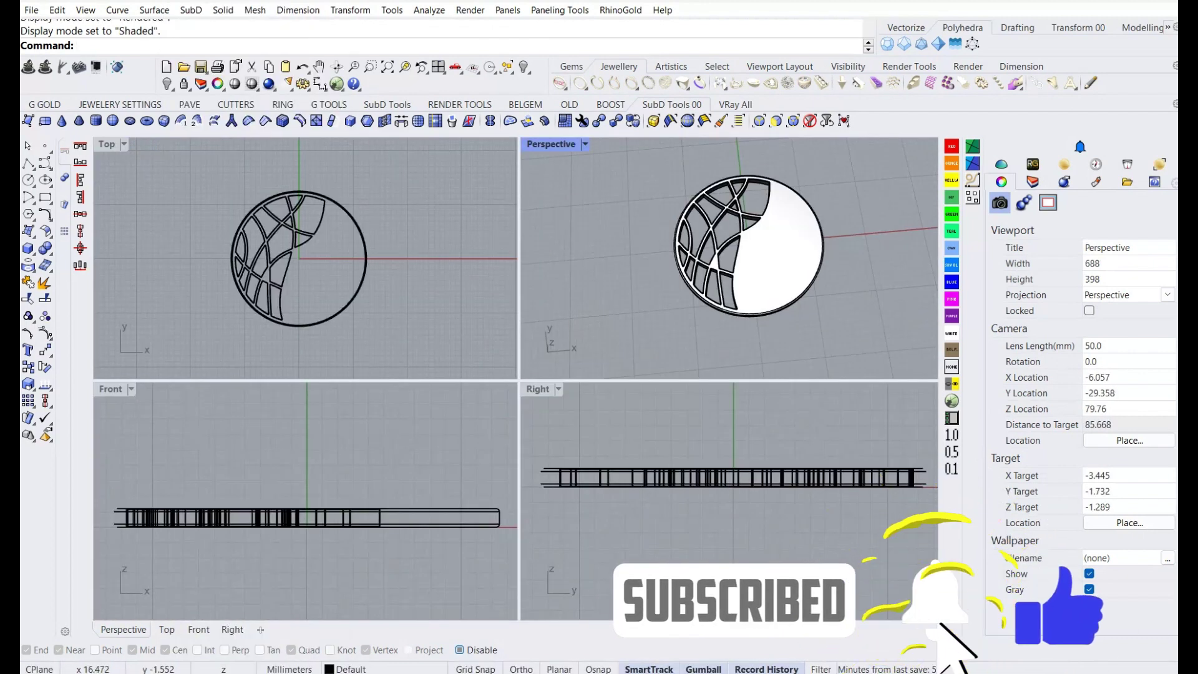
{"action": "right_click_drag", "start_coordinate": [728, 224], "coordinate": [742, 280]}
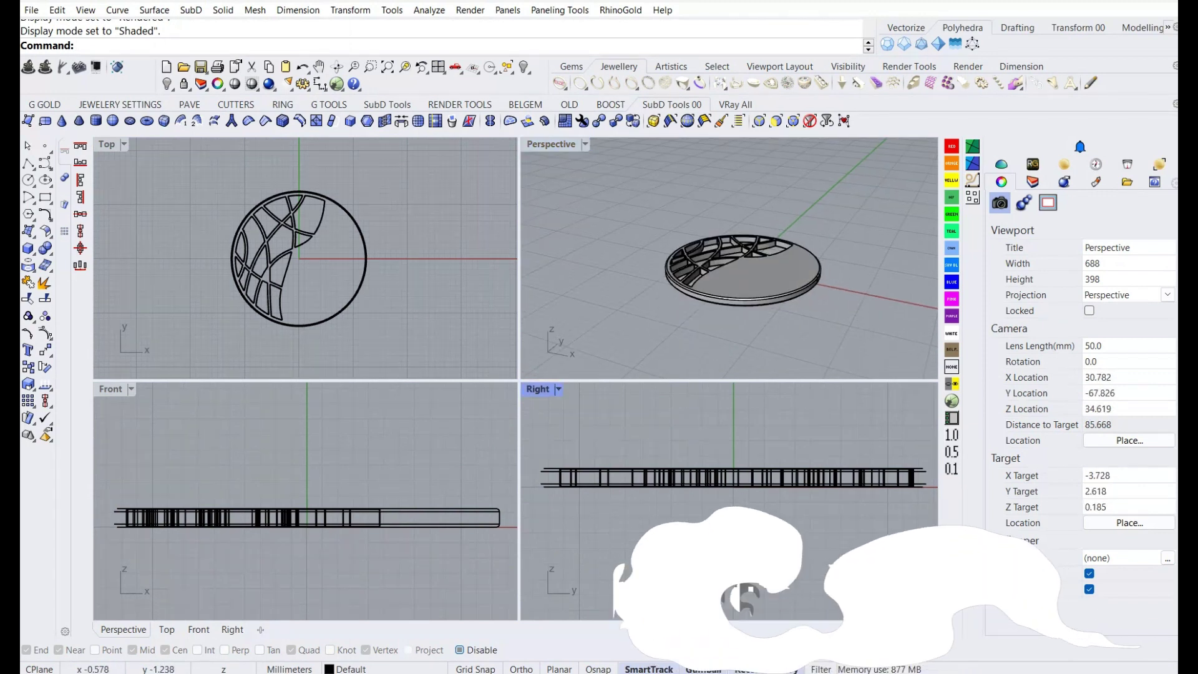
{"action": "scroll", "coordinate": [729, 499], "scroll_direction": "up", "scroll_amount": 2}
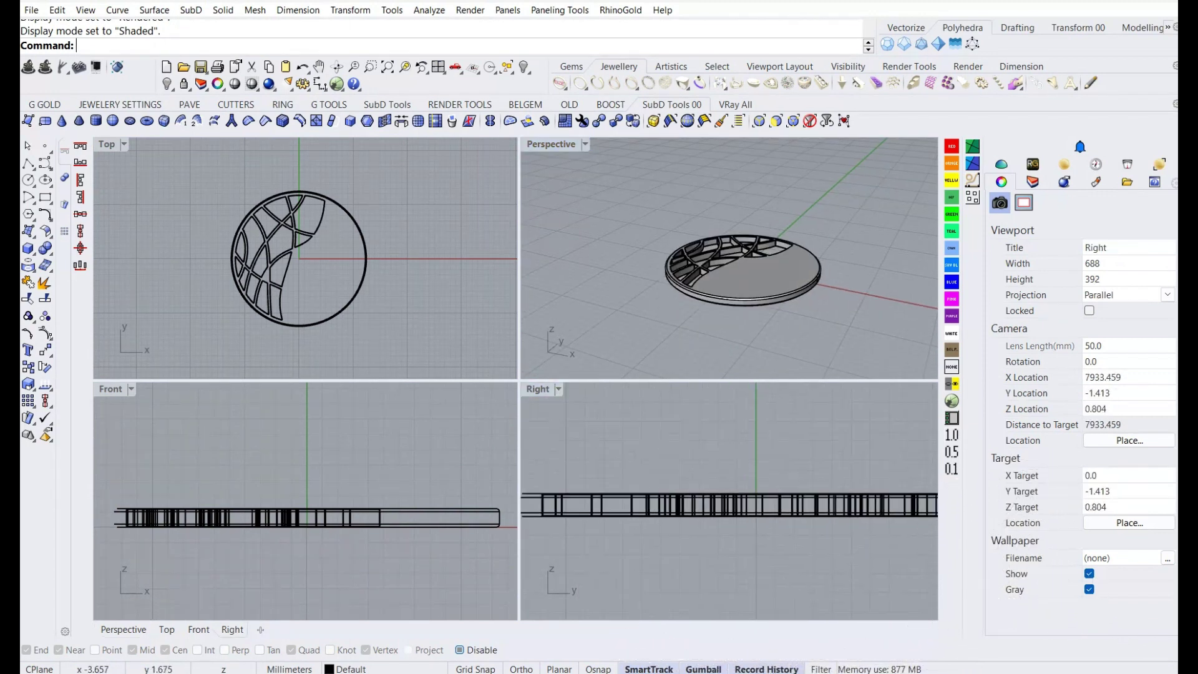
{"action": "scroll", "coordinate": [303, 239], "scroll_direction": "up", "scroll_amount": 3}
{"action": "left_click", "coordinate": [262, 261]}
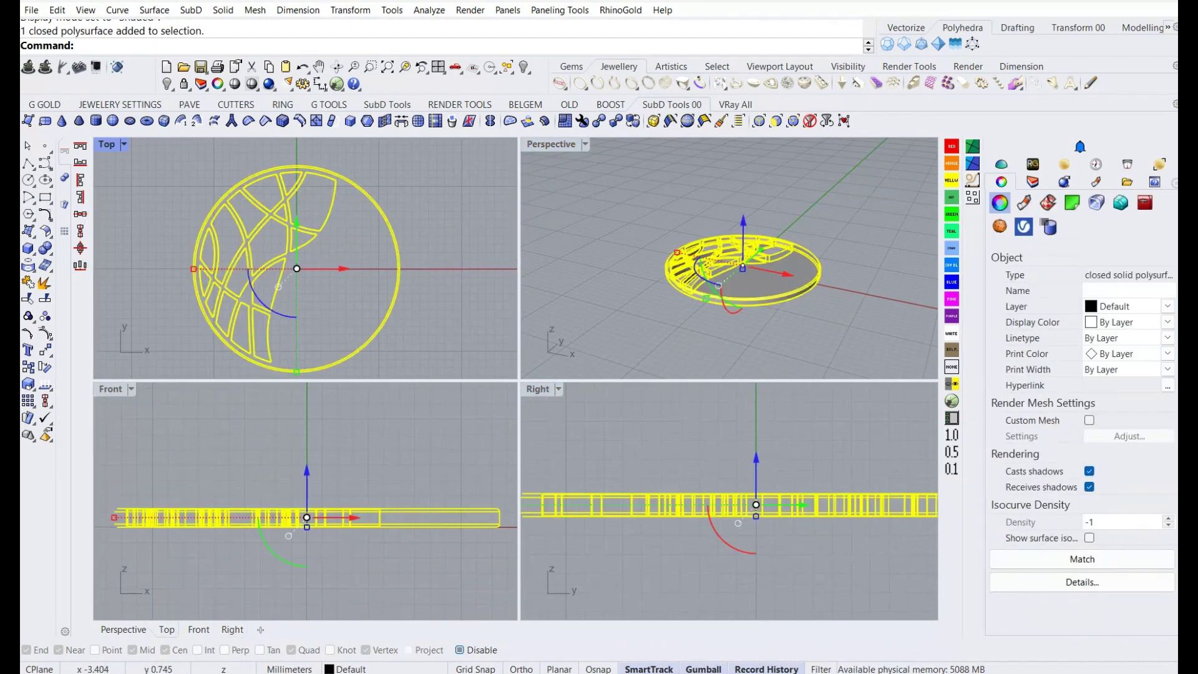
{"action": "type", "text": "cg"}
{"action": "key", "text": "Return"}
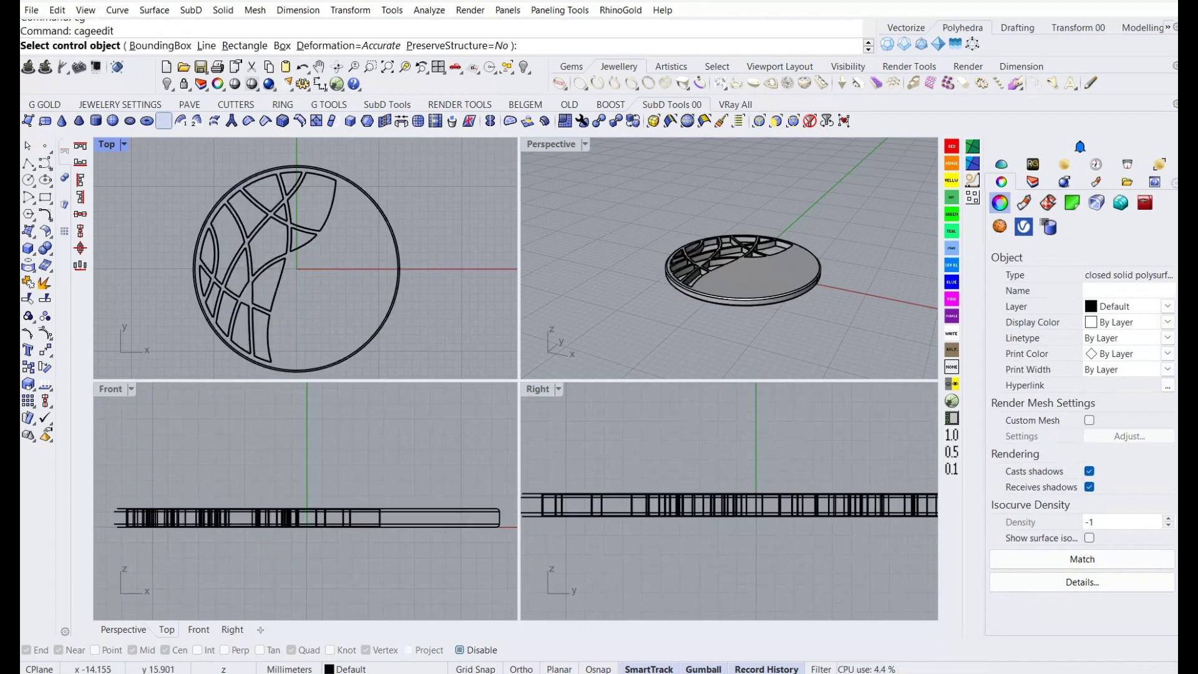
Cage the disc to a straight control line drawn across it, keeping default cage parameters.
{"action": "left_click", "coordinate": [205, 46]}
{"action": "scroll", "coordinate": [301, 216], "scroll_direction": "up", "scroll_amount": 2}
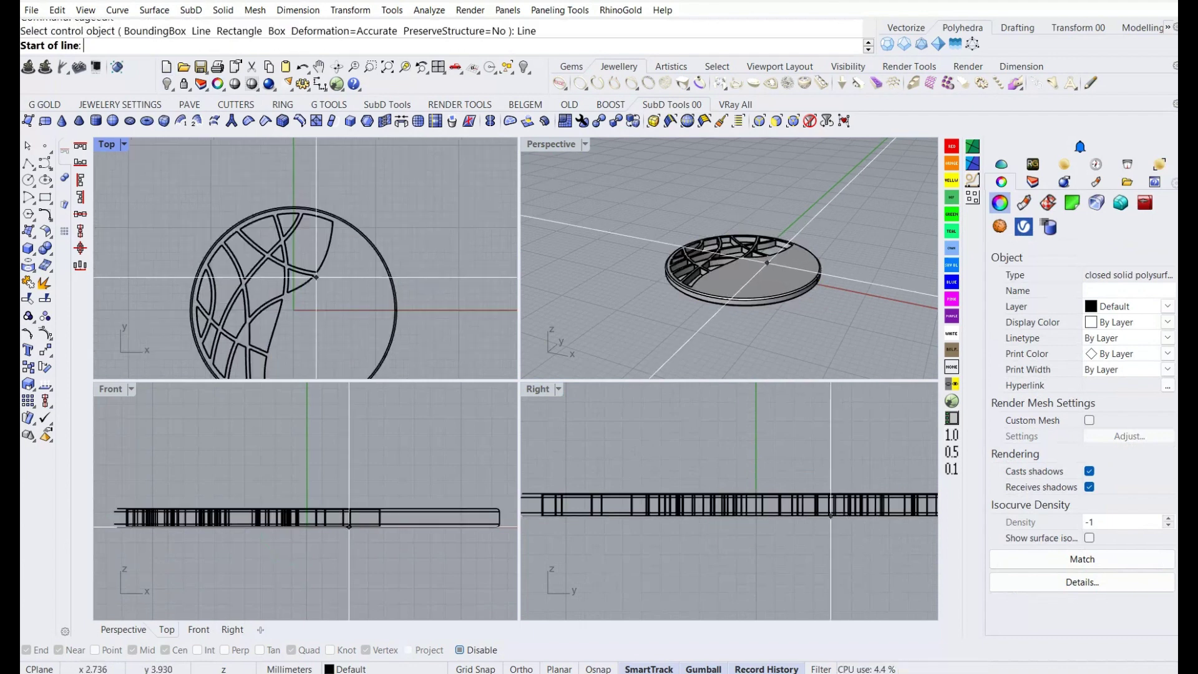
{"action": "scroll", "coordinate": [300, 216], "scroll_direction": "up", "scroll_amount": 2}
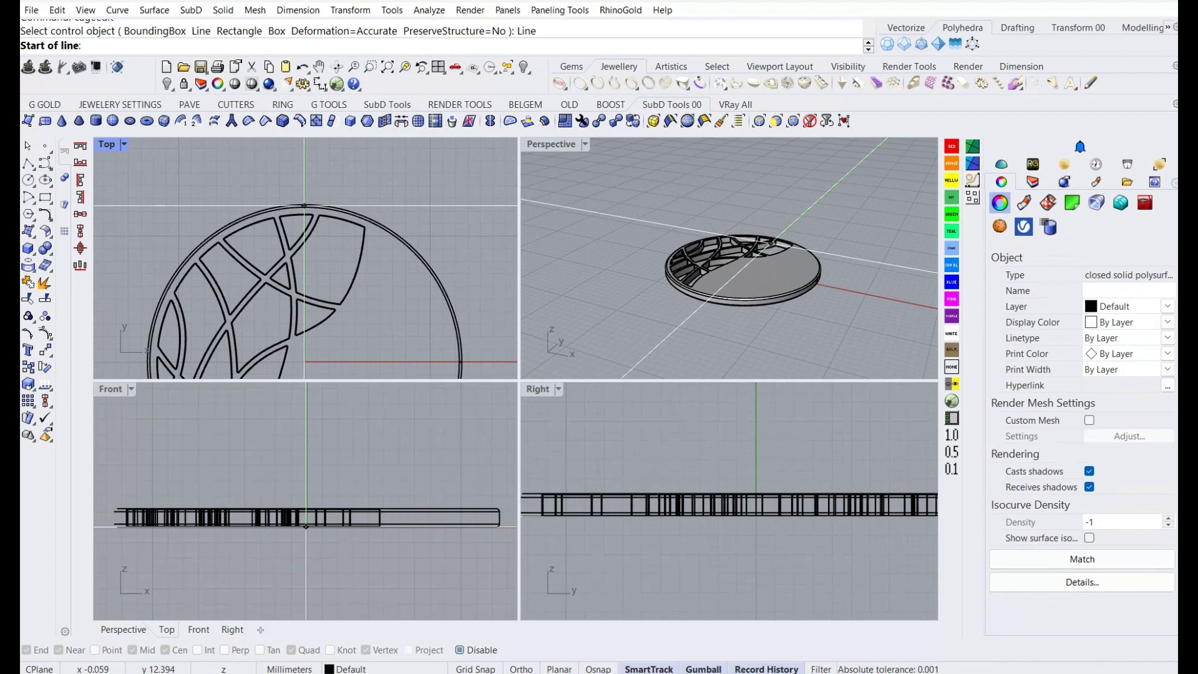
{"action": "left_click", "coordinate": [304, 204]}
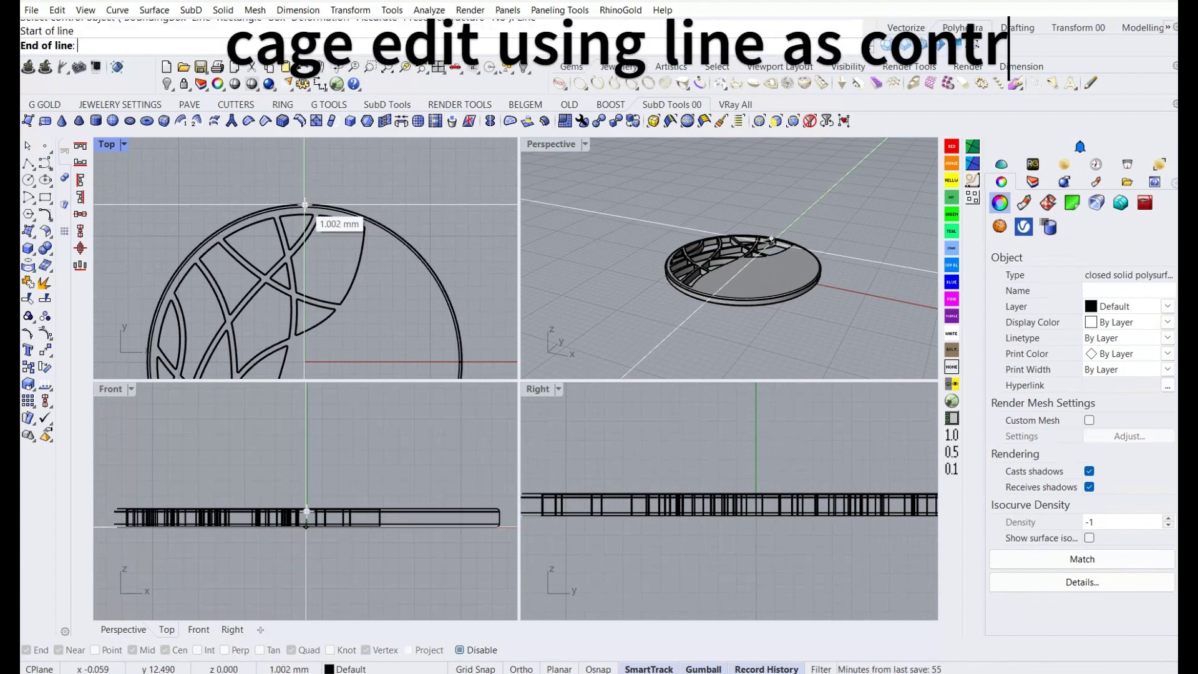
{"action": "scroll", "coordinate": [298, 237], "scroll_direction": "down", "scroll_amount": 2}
{"action": "right_click_drag", "start_coordinate": [293, 317], "coordinate": [309, 226]}
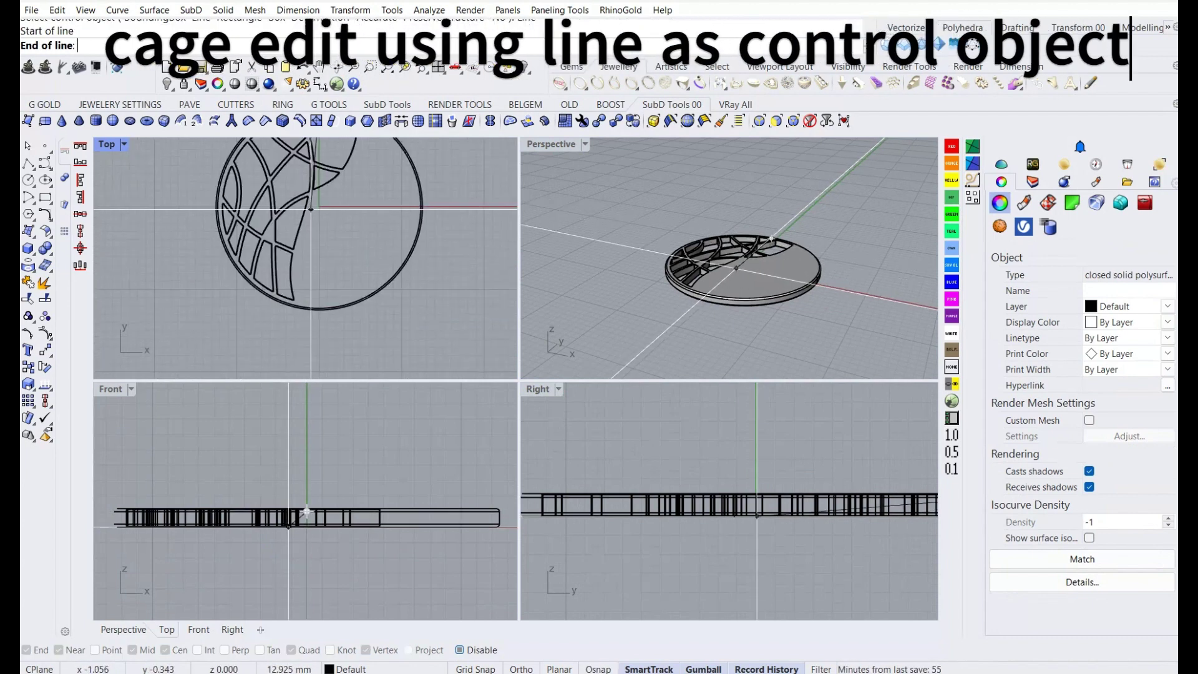
{"action": "left_click", "coordinate": [319, 315]}
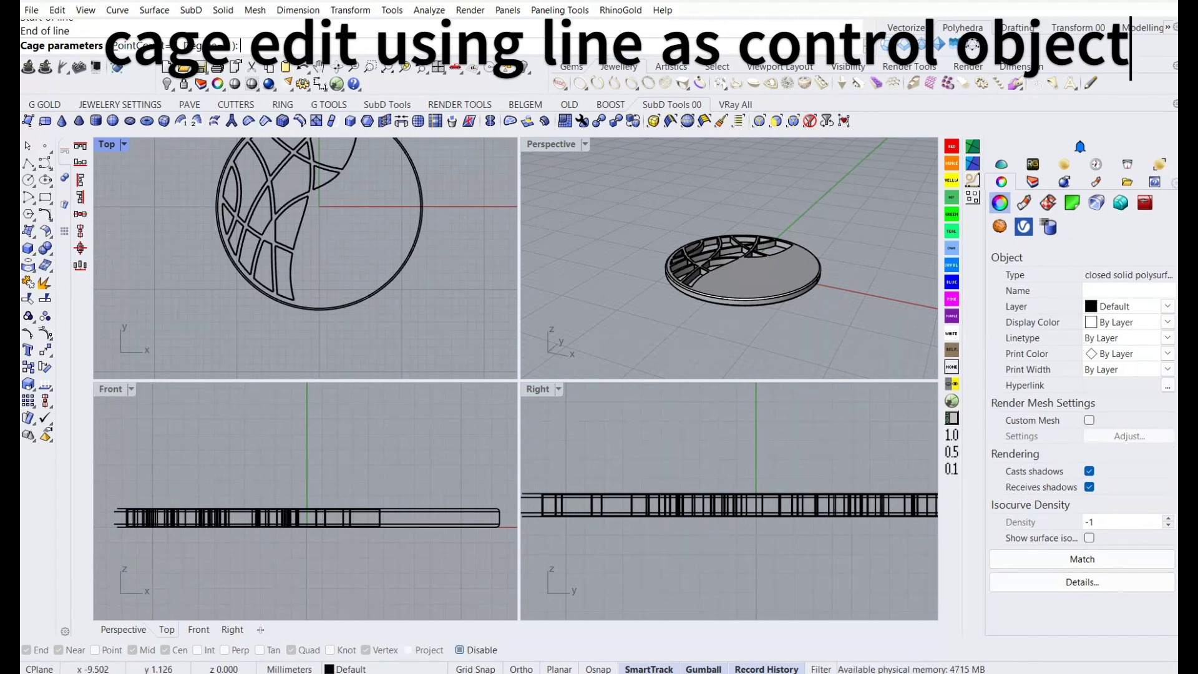
{"action": "scroll", "coordinate": [228, 337], "scroll_direction": "down", "scroll_amount": 2}
{"action": "key", "text": "Return"}
{"action": "key", "text": "Return"}
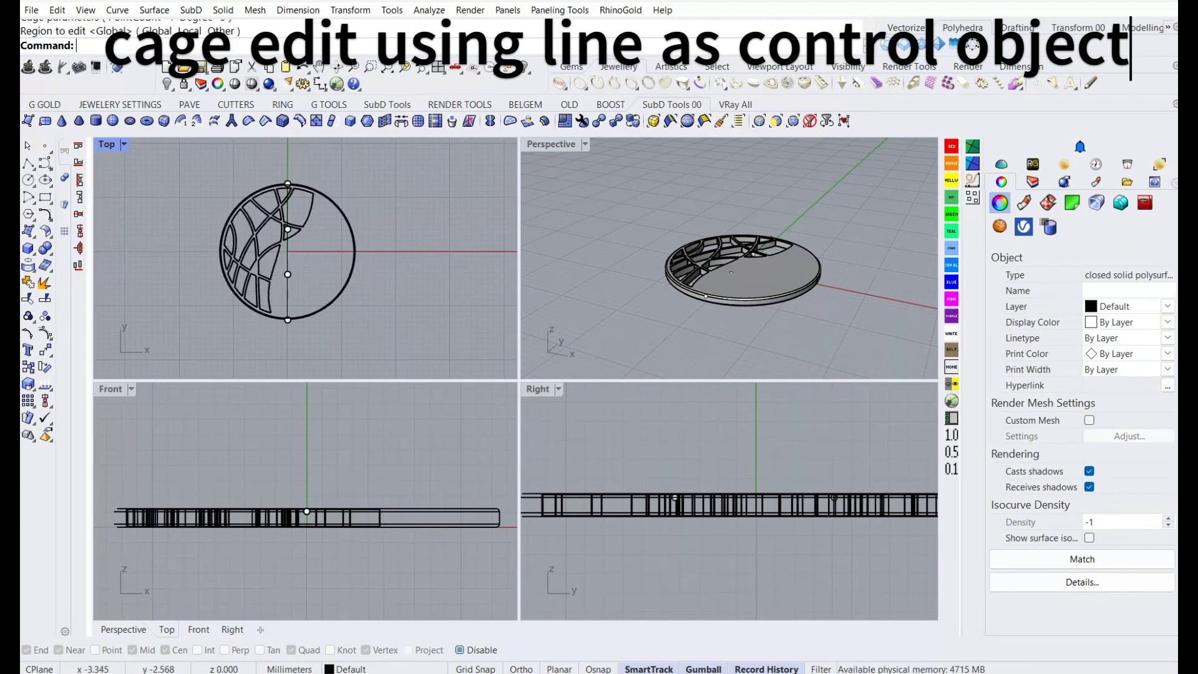
Raise the two middle cage points to arch the disc.
{"action": "scroll", "coordinate": [699, 485], "scroll_direction": "down", "scroll_amount": 5}
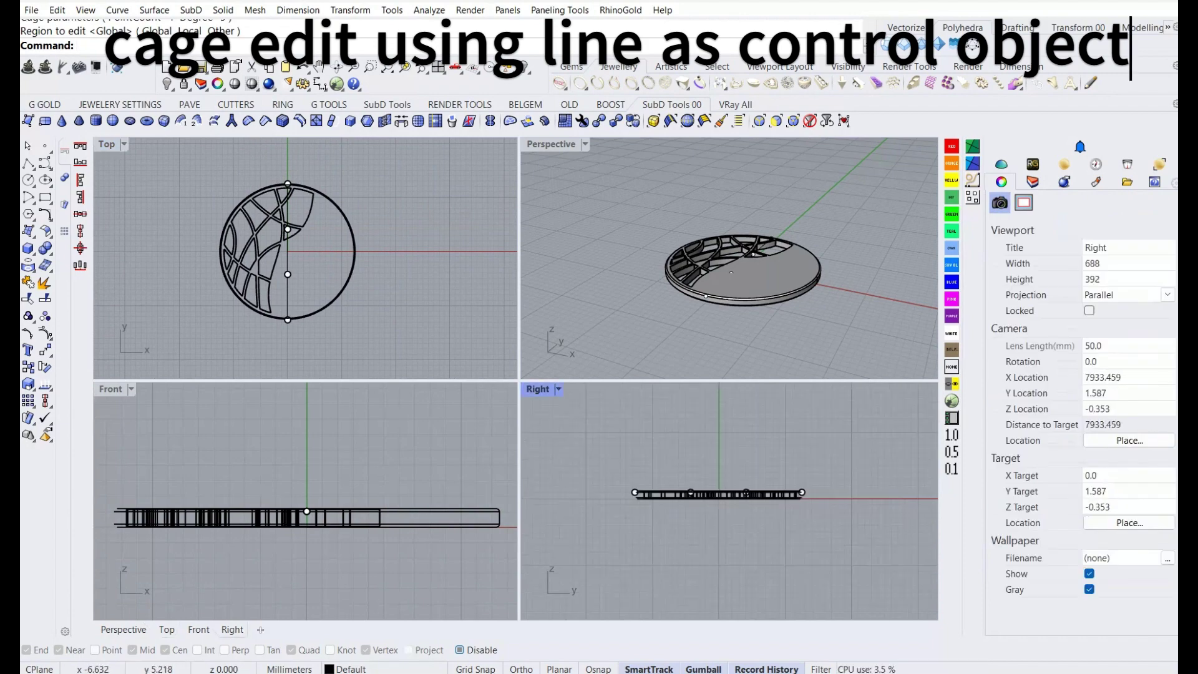
{"action": "left_click_drag", "start_coordinate": [675, 464], "coordinate": [768, 520]}
{"action": "left_click_drag", "start_coordinate": [718, 461], "coordinate": [718, 425]}
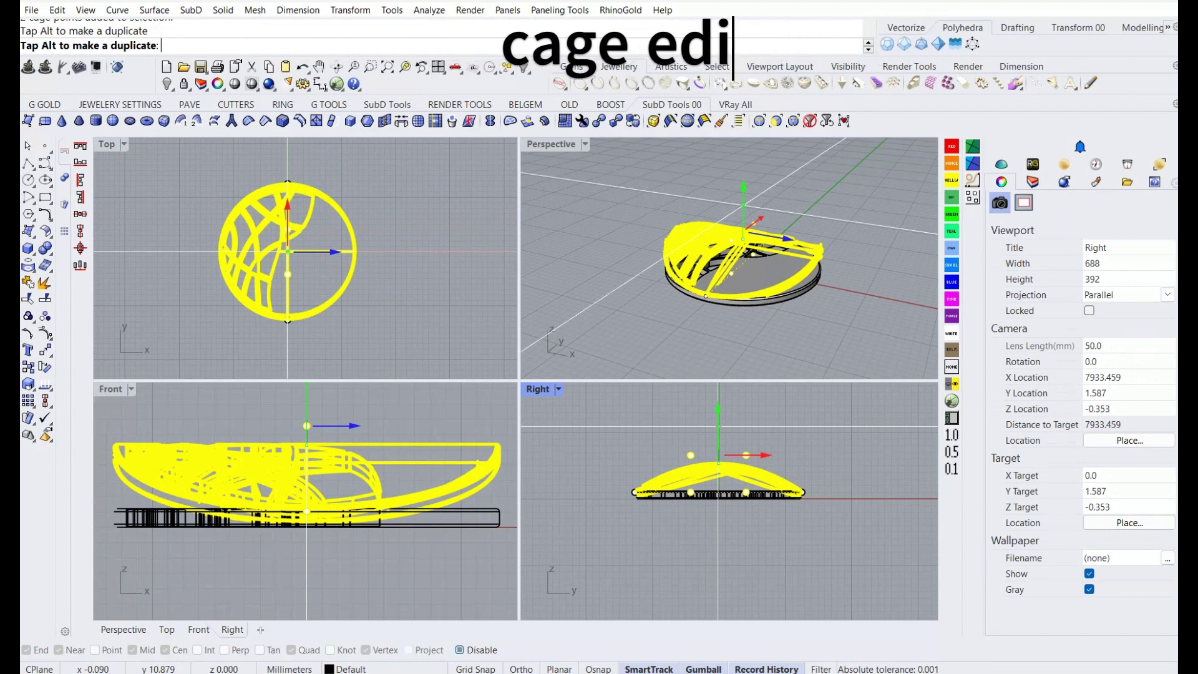
{"action": "left_click_drag", "start_coordinate": [718, 412], "coordinate": [718, 412]}
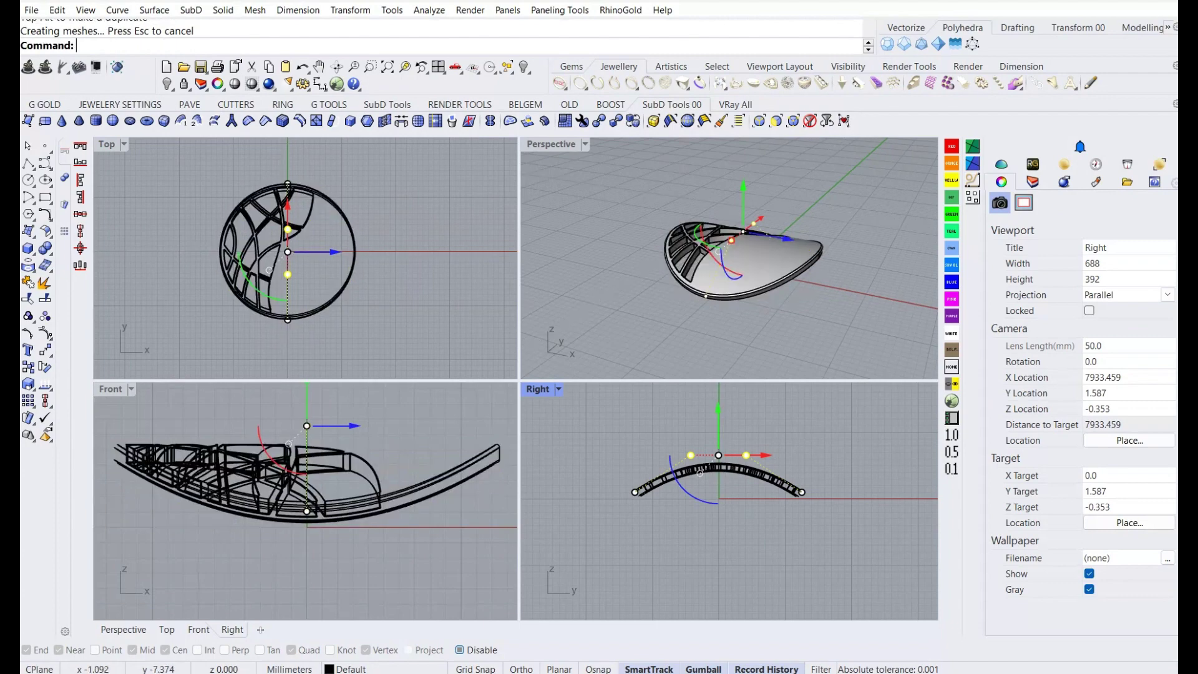
Set the Perspective view to Rendered gold and orbit to inspect the dome.
{"action": "right_click_drag", "start_coordinate": [717, 262], "coordinate": [811, 243]}
{"action": "key", "text": "Escape"}
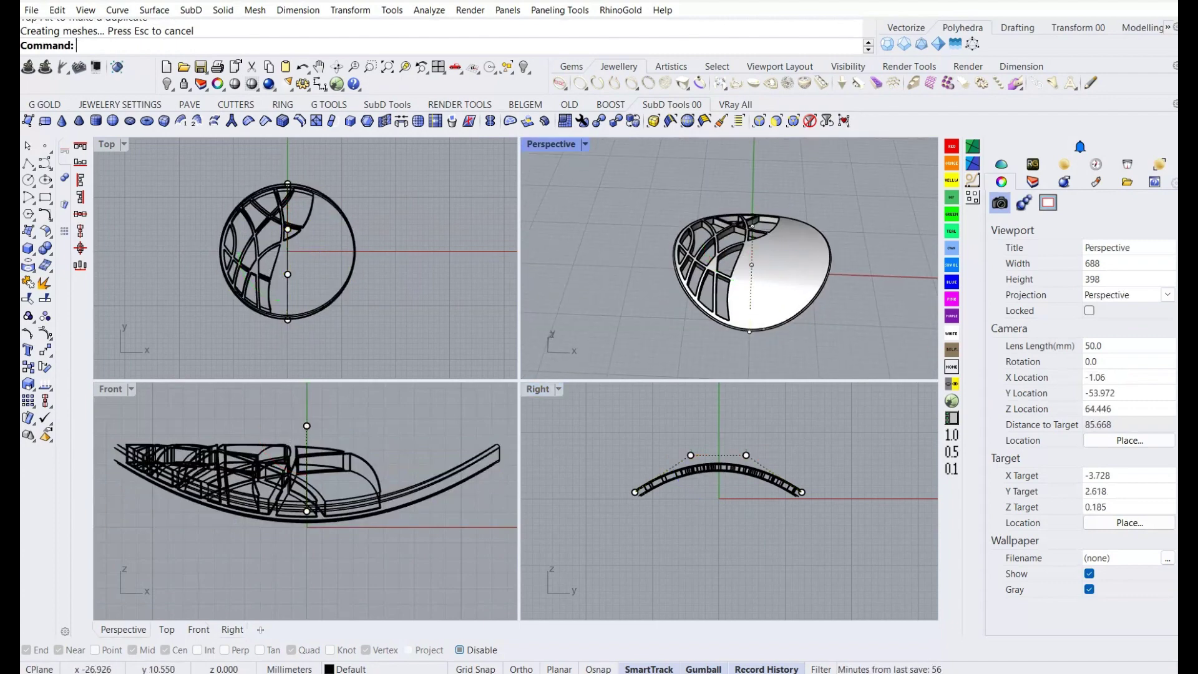
{"action": "right_click_drag", "start_coordinate": [730, 262], "coordinate": [792, 237]}
{"action": "left_click", "coordinate": [585, 144]}
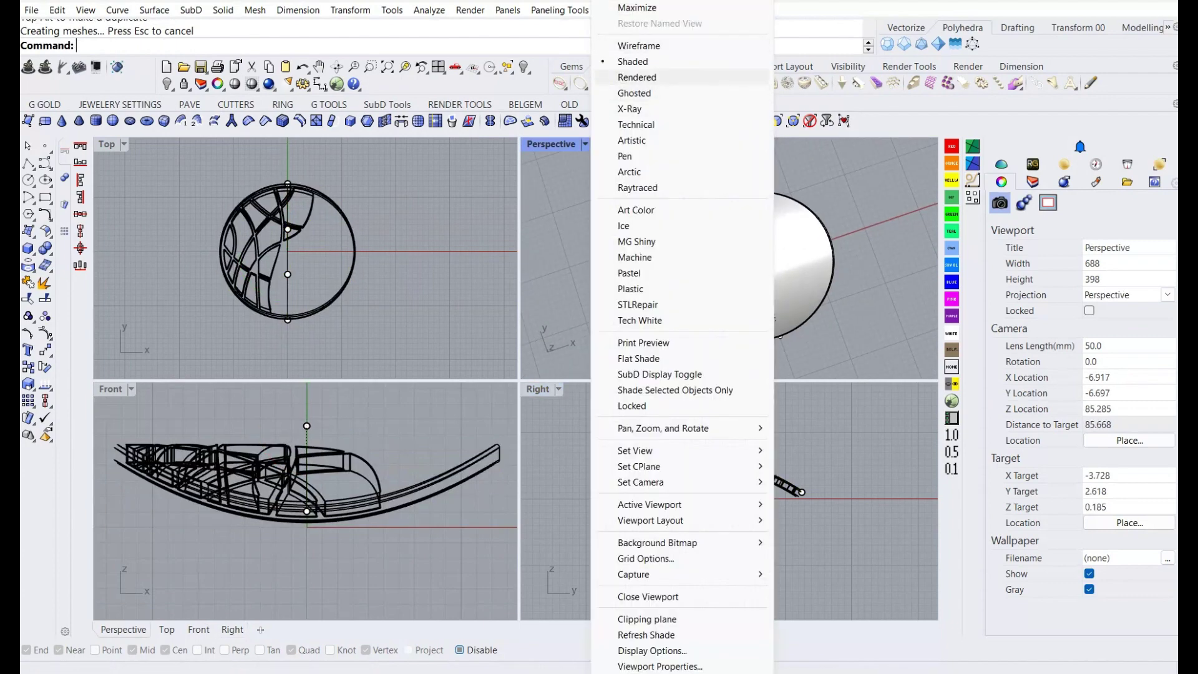
{"action": "left_click", "coordinate": [623, 75]}
{"action": "right_click_drag", "start_coordinate": [730, 281], "coordinate": [773, 212]}
{"action": "mouse_move", "coordinate": [730, 249]}
{"action": "right_mouse_down"}
{"action": "mouse_move", "coordinate": [696, 306]}
{"action": "mouse_move", "coordinate": [724, 280]}
{"action": "right_mouse_up"}
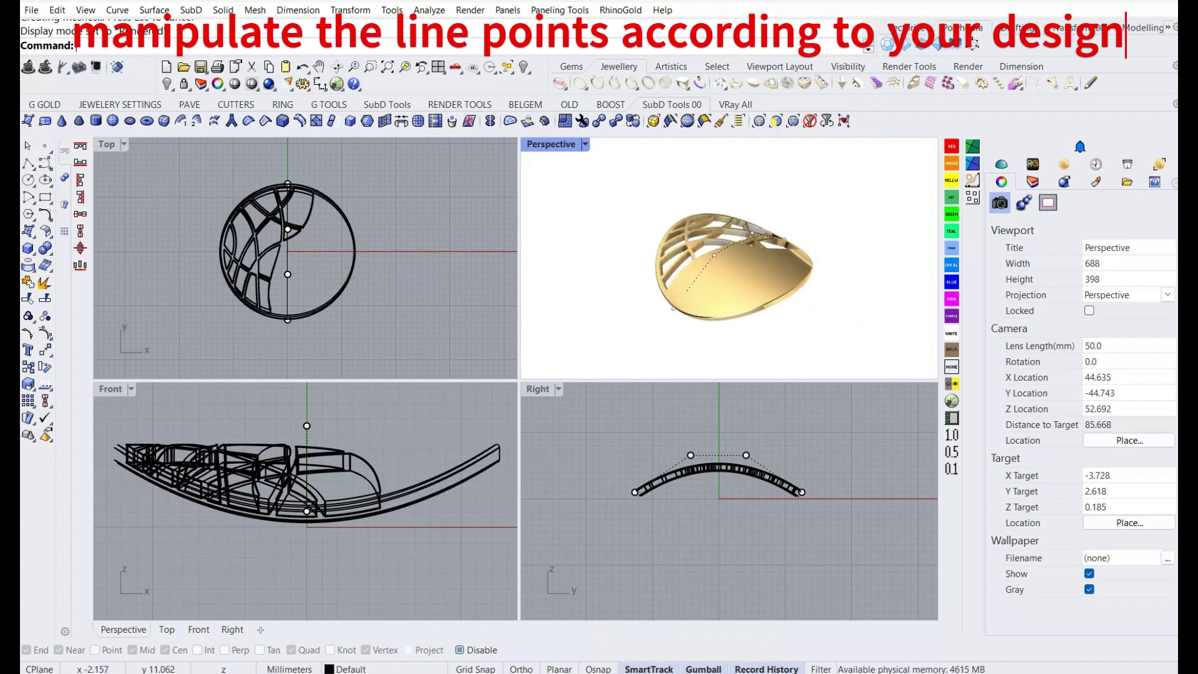
Lower two cage points by 9.075 mm in the side view.
{"action": "left_click", "coordinate": [706, 436]}
{"action": "scroll", "coordinate": [707, 436], "scroll_direction": "up", "scroll_amount": 3}
{"action": "left_click", "coordinate": [676, 471]}
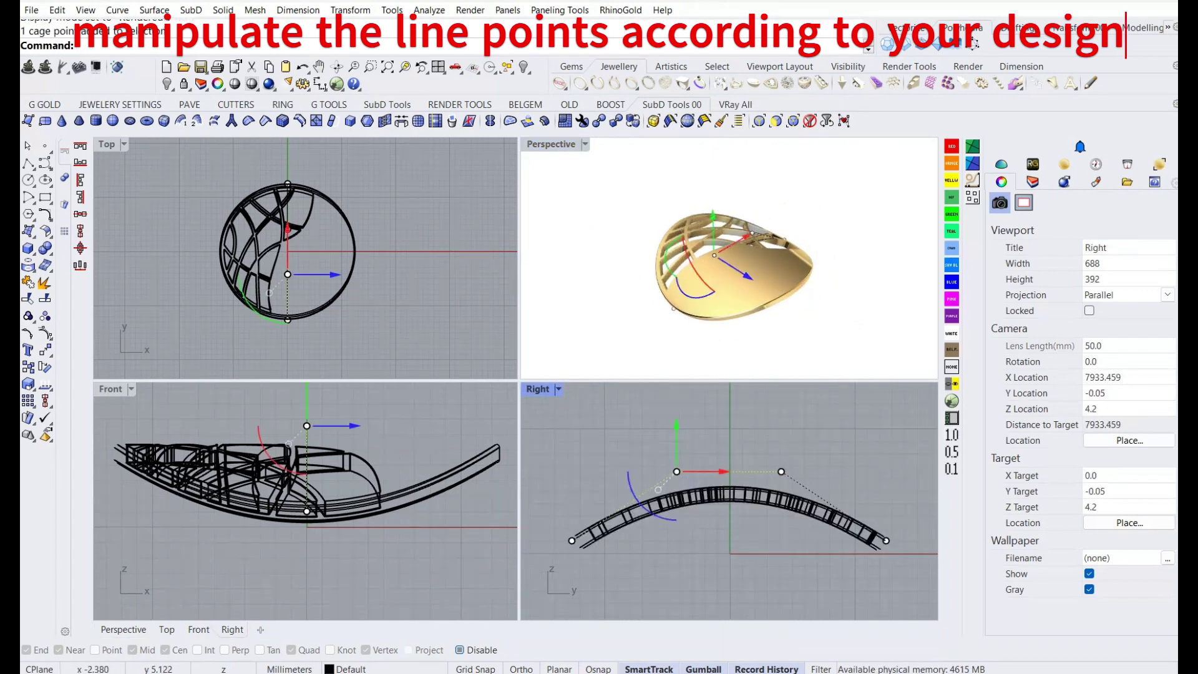
{"action": "left_click", "coordinate": [781, 471], "text": "shift"}
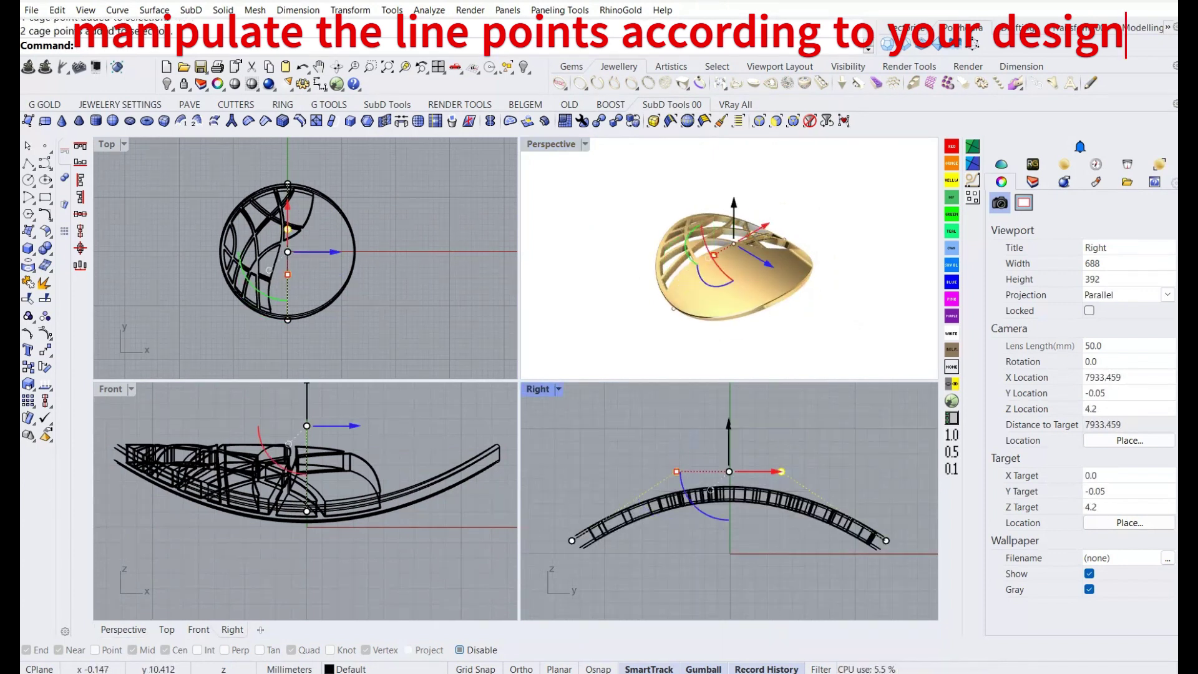
{"action": "left_click_drag", "start_coordinate": [728, 444], "coordinate": [729, 583]}
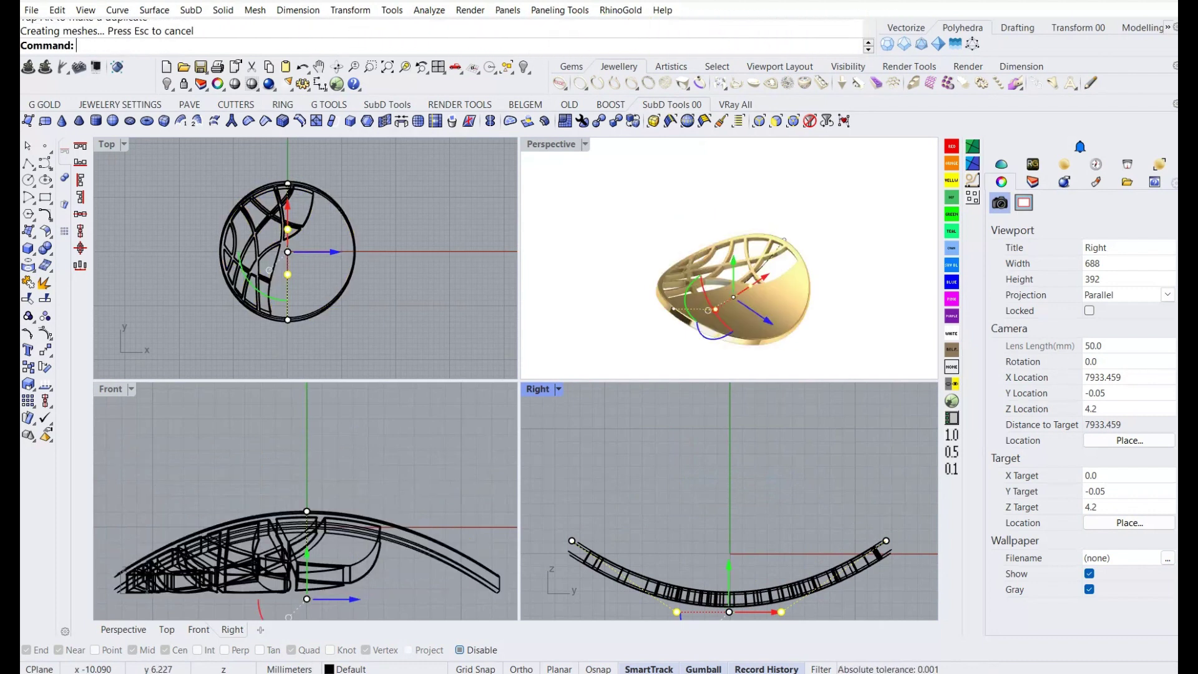
Window-select the two middle cage points and raise them 6.392 mm.
{"action": "right_click_drag", "start_coordinate": [730, 287], "coordinate": [677, 234]}
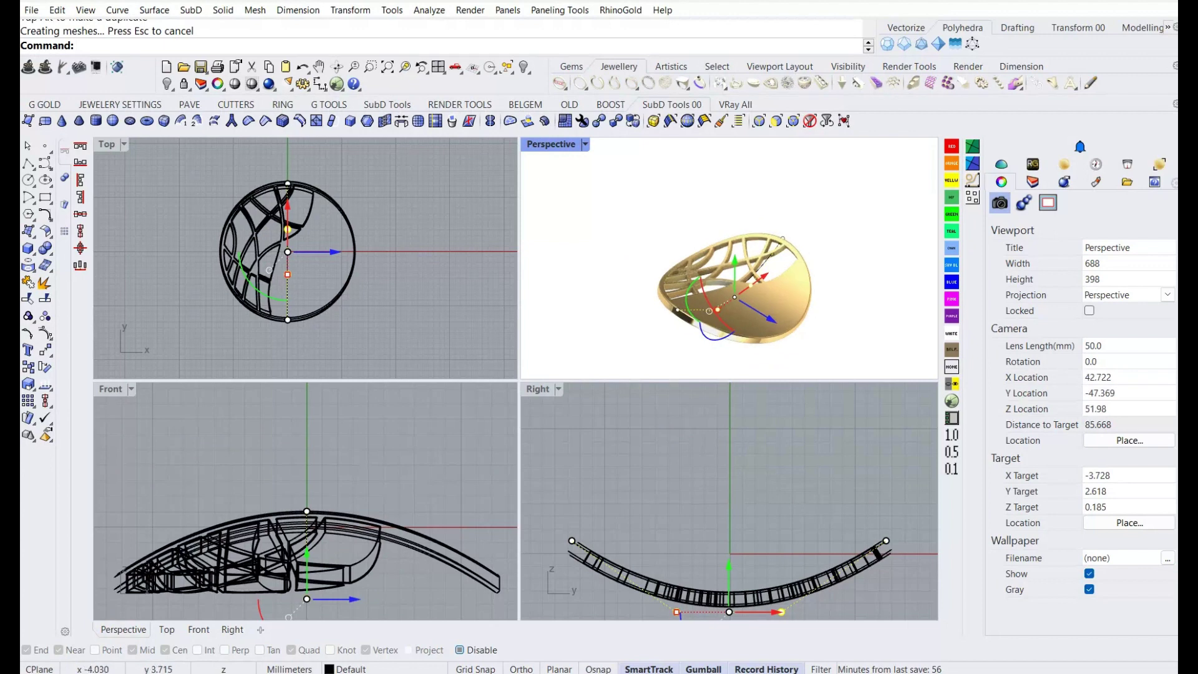
{"action": "scroll", "coordinate": [680, 507], "scroll_direction": "down", "scroll_amount": 2}
{"action": "scroll", "coordinate": [674, 499], "scroll_direction": "down", "scroll_amount": 2}
{"action": "right_click_drag", "start_coordinate": [705, 562], "coordinate": [705, 518]}
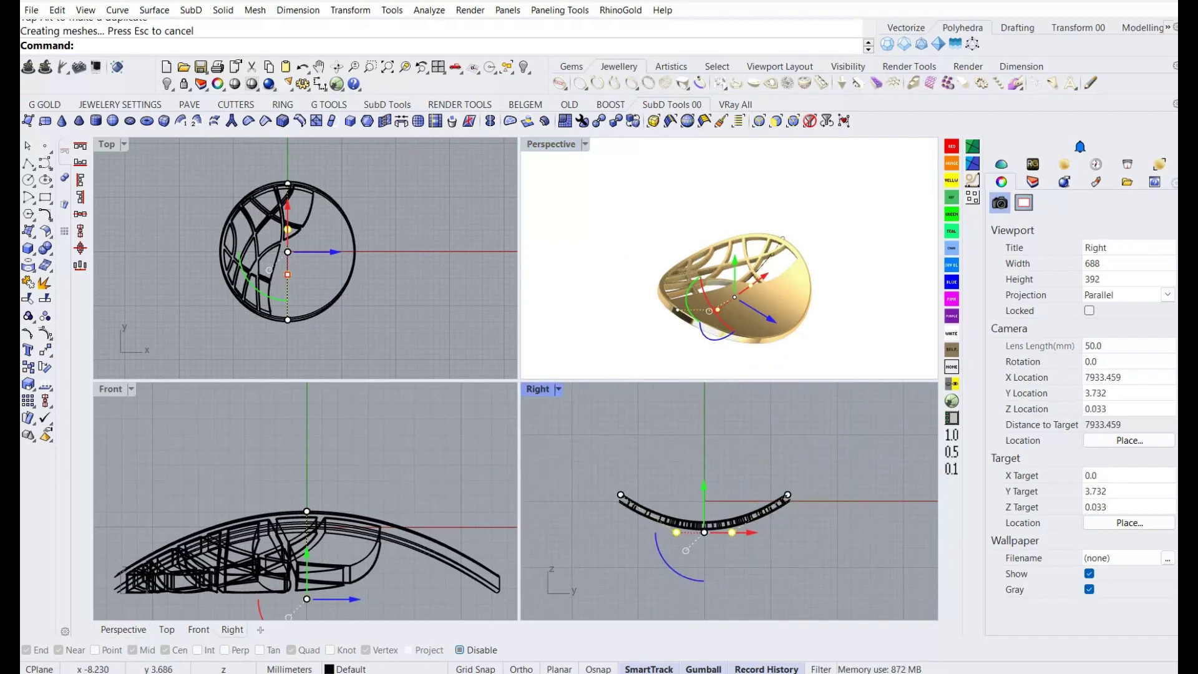
{"action": "left_click_drag", "start_coordinate": [649, 477], "coordinate": [762, 590]}
{"action": "left_click_drag", "start_coordinate": [704, 482], "coordinate": [705, 449]}
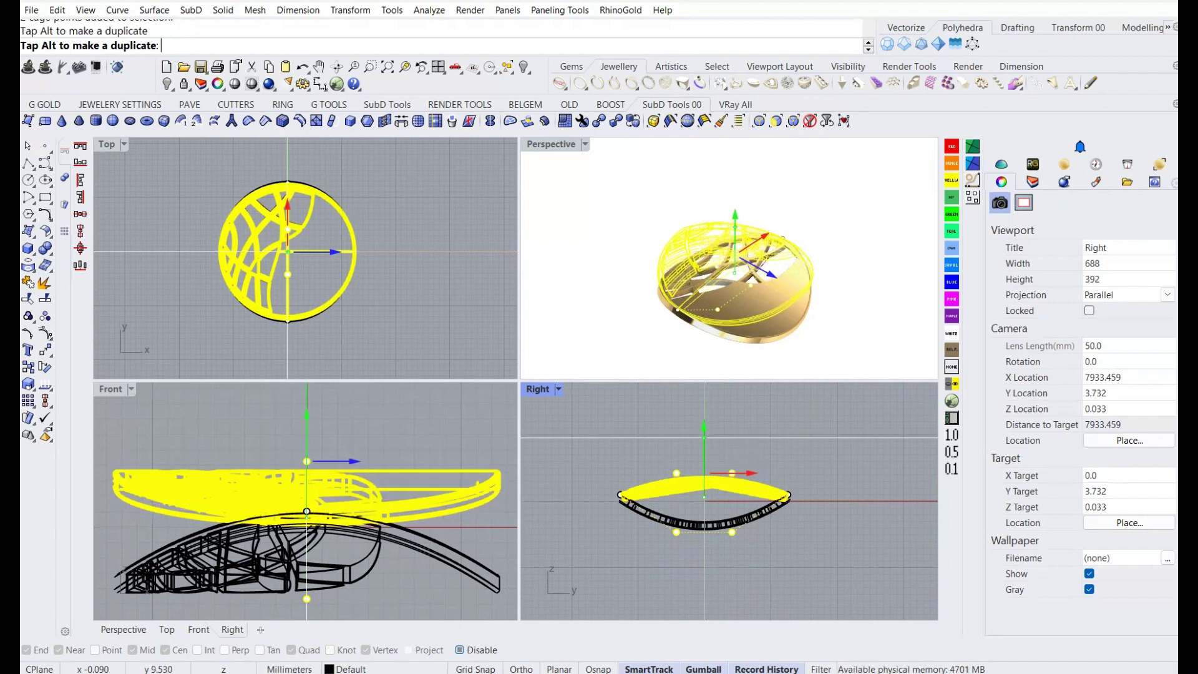
Lower one cage point about 8 mm and move another 3.107 mm.
{"action": "left_click_drag", "start_coordinate": [704, 456], "coordinate": [703, 456]}
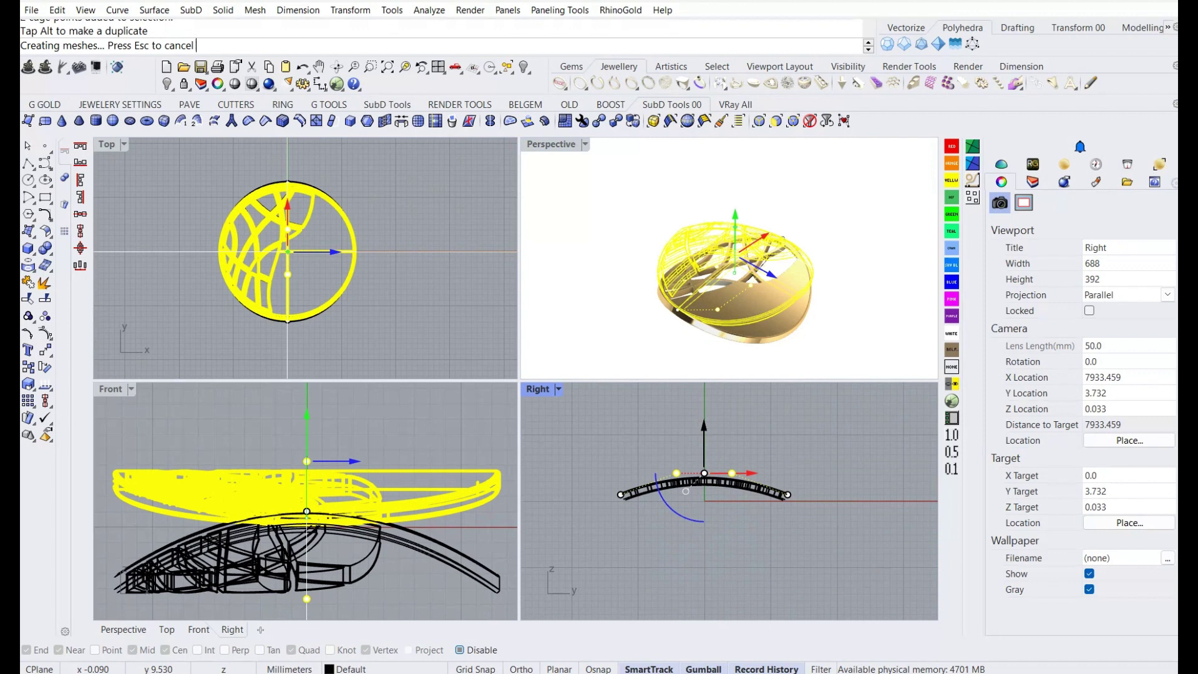
{"action": "left_click", "coordinate": [676, 473]}
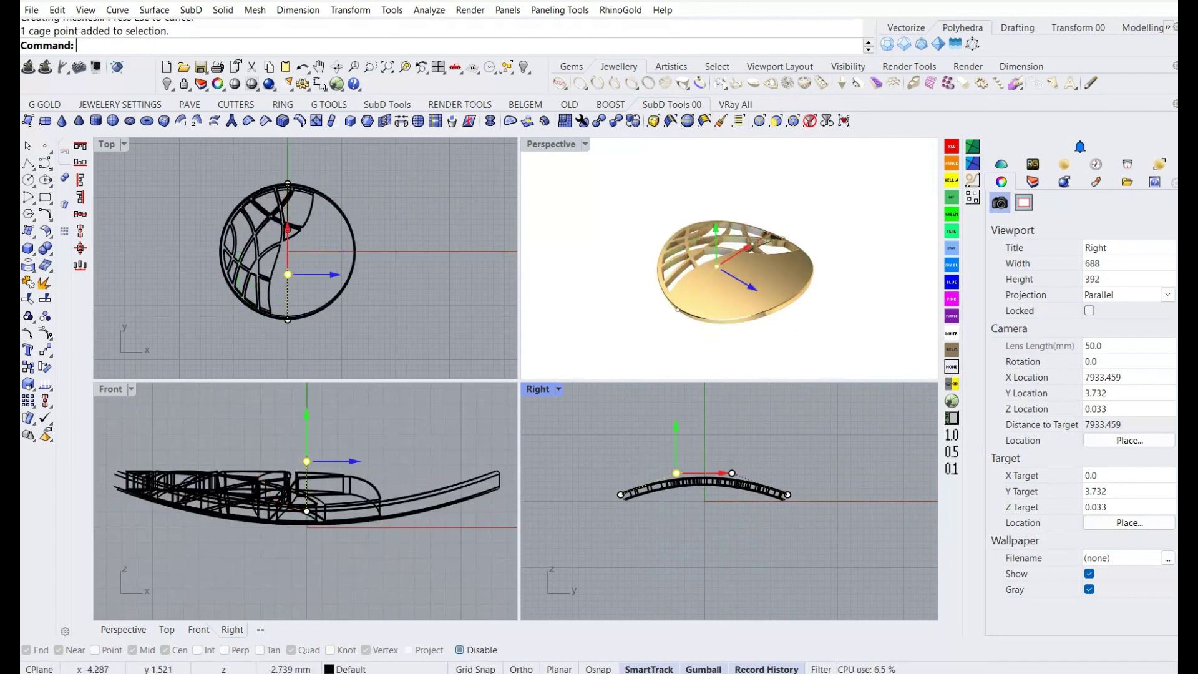
{"action": "left_click_drag", "start_coordinate": [676, 461], "coordinate": [676, 517]}
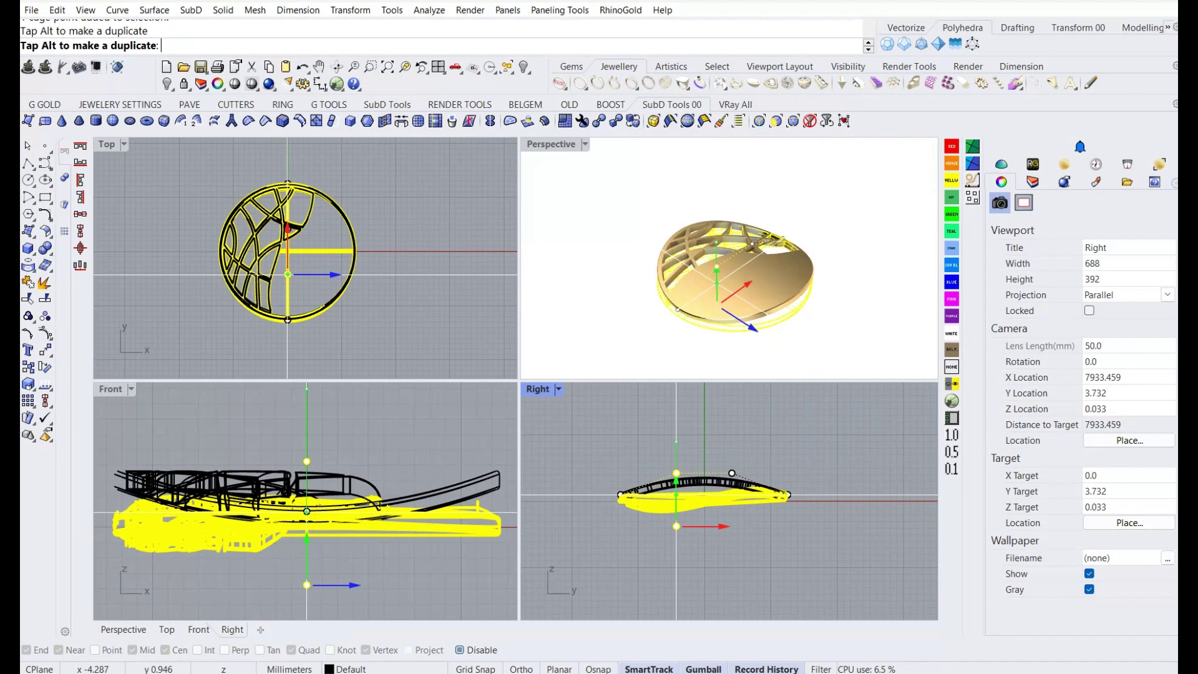
{"action": "left_click_drag", "start_coordinate": [676, 524], "coordinate": [677, 526]}
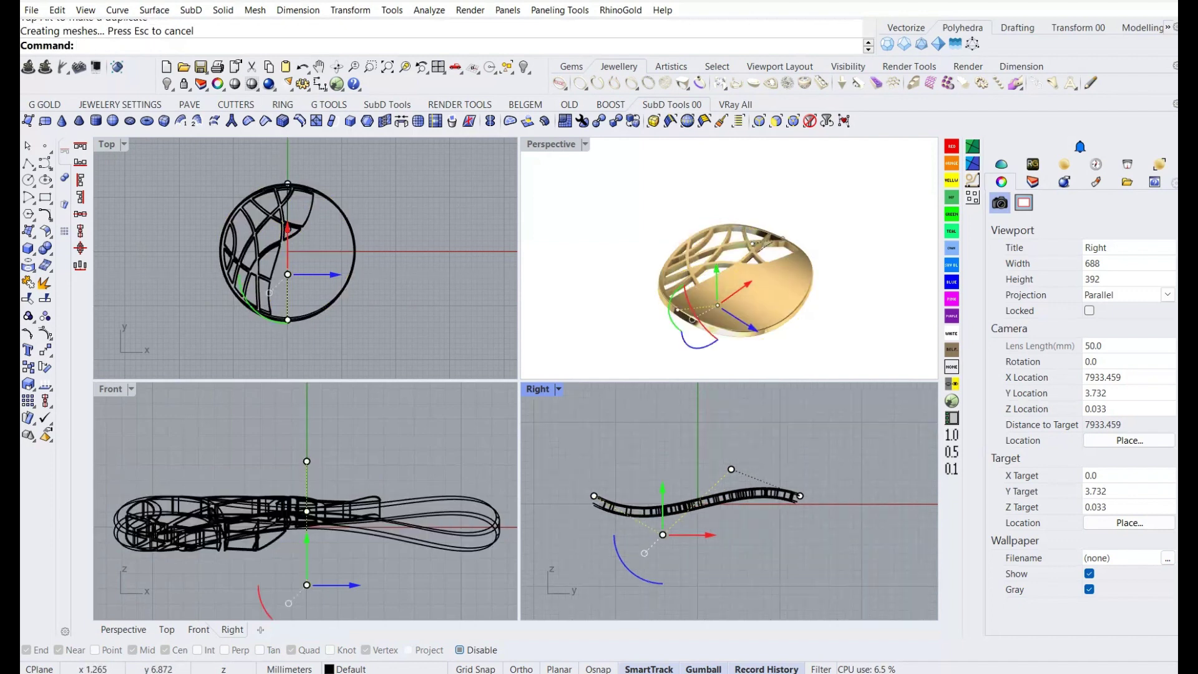
{"action": "left_click", "coordinate": [731, 469]}
{"action": "left_click_drag", "start_coordinate": [731, 449], "coordinate": [730, 478]}
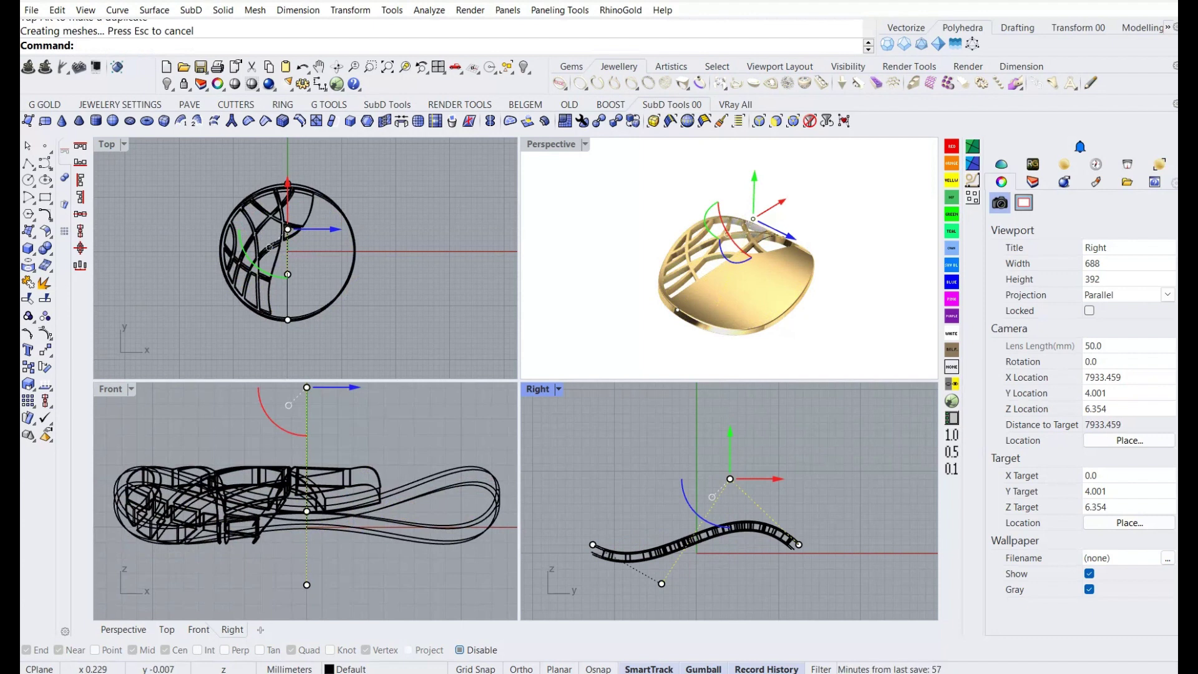
Pull another cage point down to deepen the S-wave, then check it in Perspective.
{"action": "right_click_drag", "start_coordinate": [730, 499], "coordinate": [731, 441]}
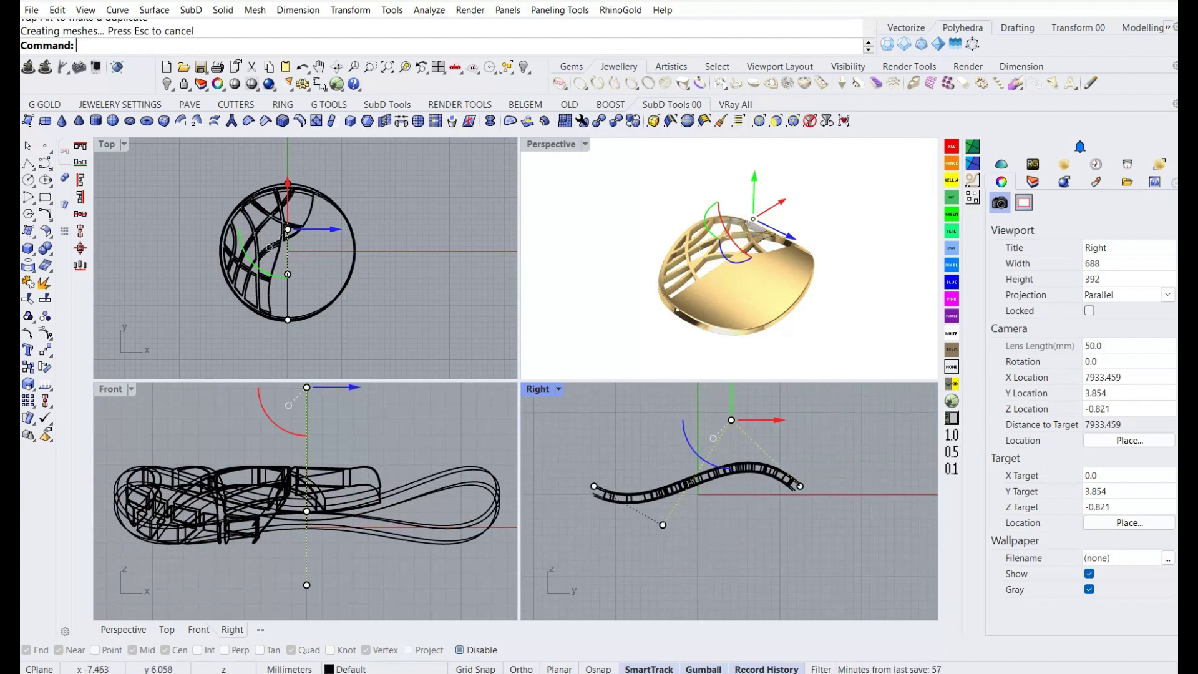
{"action": "left_click_drag", "start_coordinate": [640, 477], "coordinate": [717, 570]}
{"action": "left_click_drag", "start_coordinate": [662, 524], "coordinate": [663, 552]}
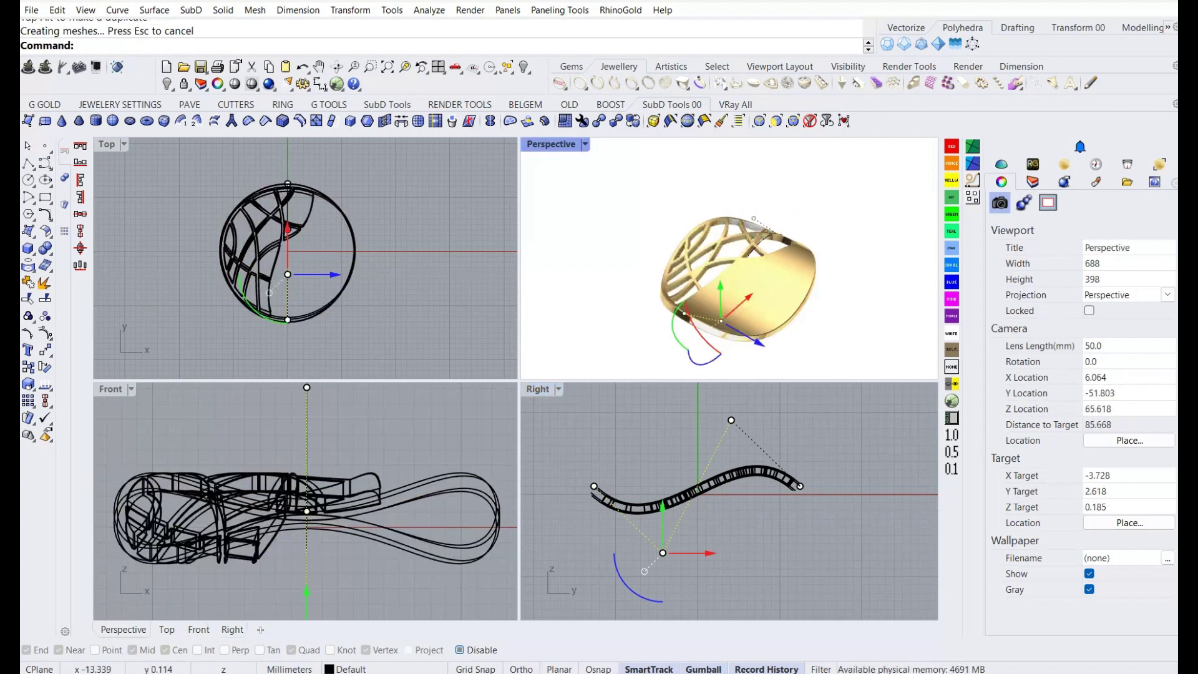
{"action": "key", "text": "Escape"}
{"action": "mouse_move", "coordinate": [842, 281]}
{"action": "right_mouse_down"}
{"action": "mouse_move", "coordinate": [780, 262]}
{"action": "mouse_move", "coordinate": [736, 274]}
{"action": "mouse_move", "coordinate": [748, 324]}
{"action": "right_mouse_up"}
{"action": "scroll", "coordinate": [608, 256], "scroll_direction": "down", "scroll_amount": 3}
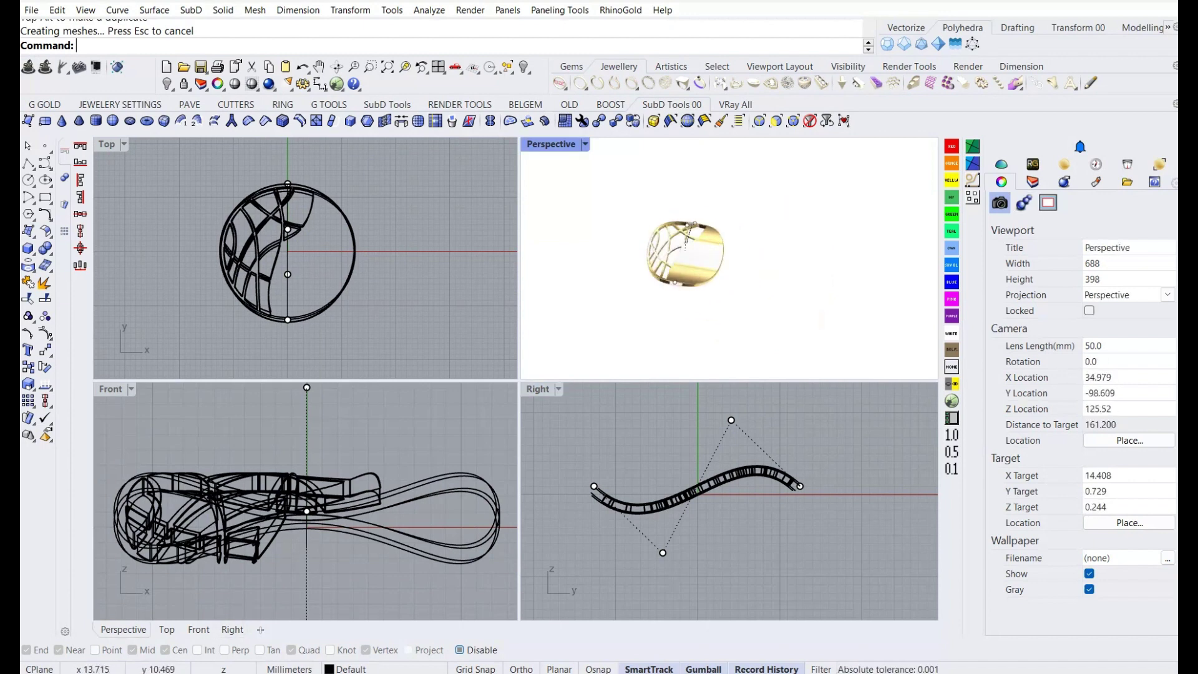
{"action": "scroll", "coordinate": [683, 243], "scroll_direction": "up", "scroll_amount": 4}
Switch the Top, Front and Right viewports to Rendered display.
{"action": "left_click", "coordinate": [123, 144]}
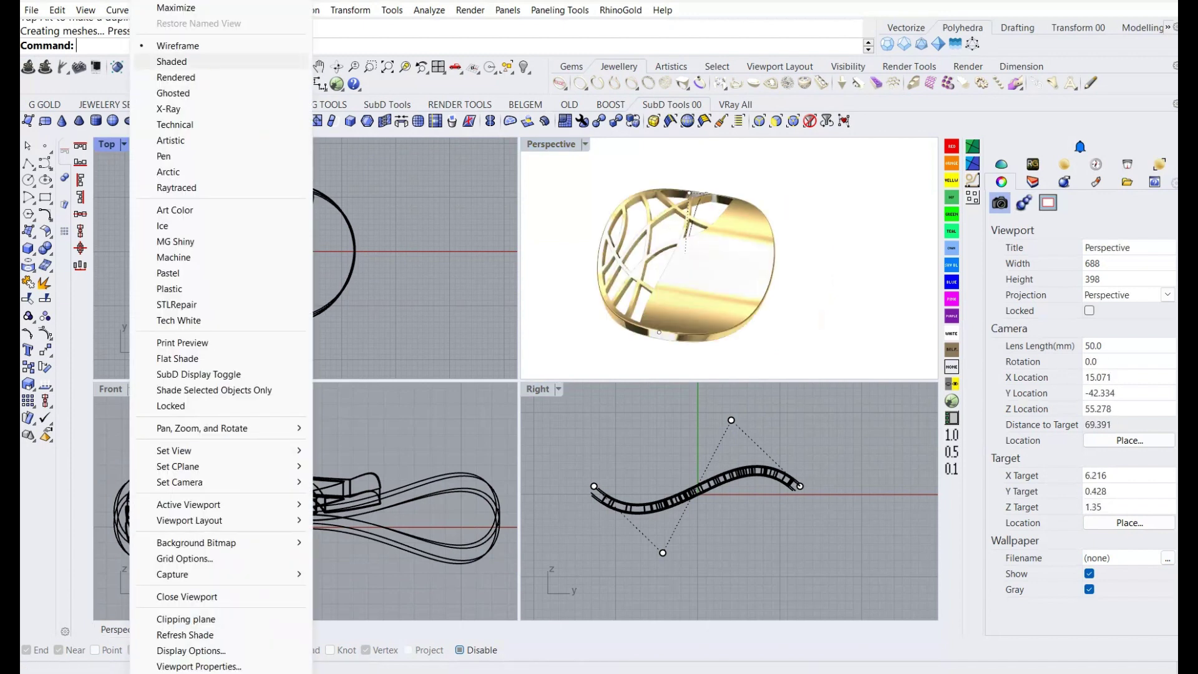
{"action": "left_click", "coordinate": [167, 77]}
{"action": "left_click", "coordinate": [250, 437]}
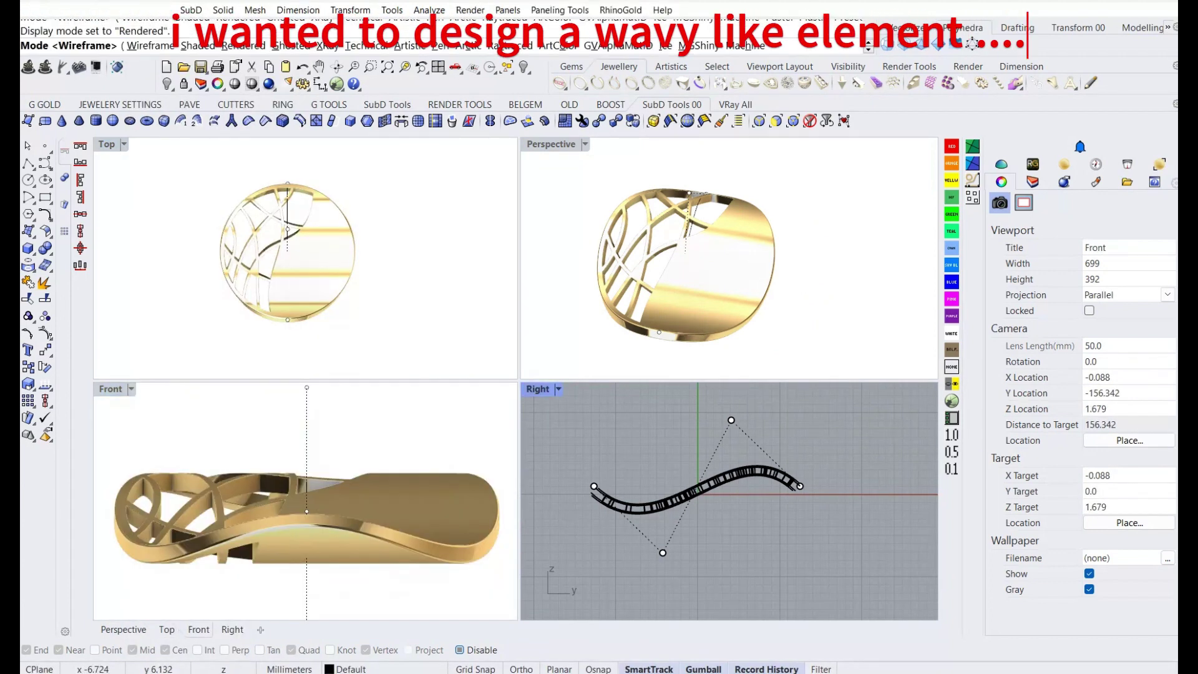
{"action": "type", "text": "r"}
{"action": "key", "text": "Return"}
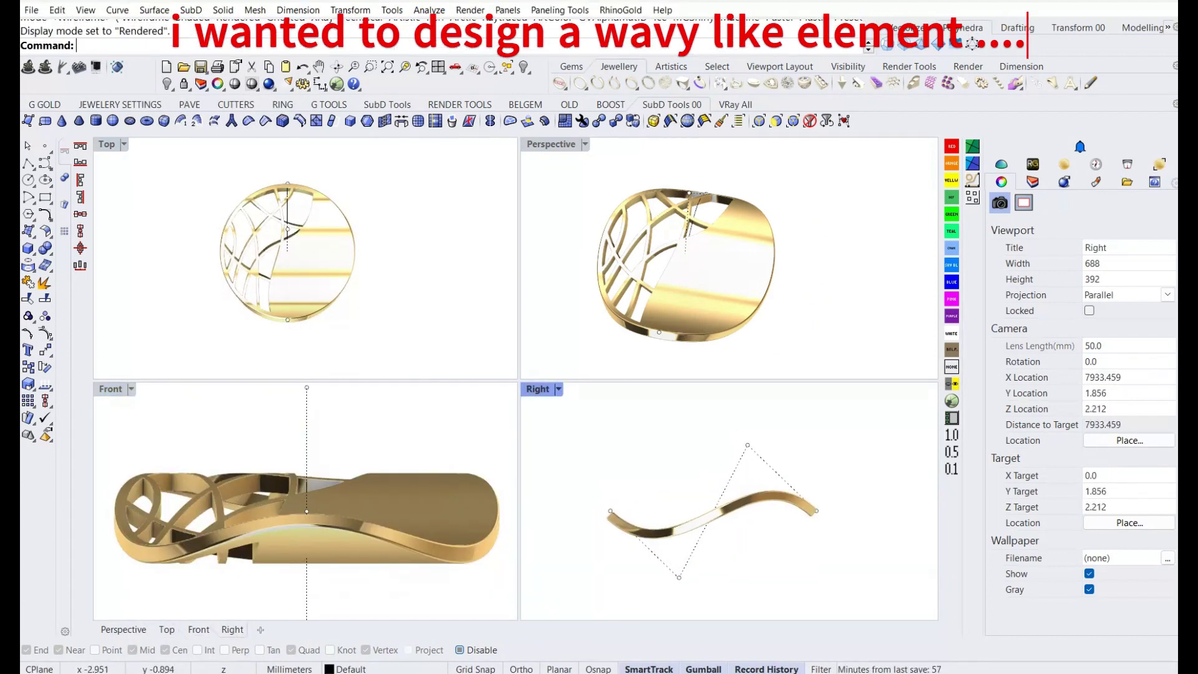
Orbit close in on the openwork pattern in the Perspective view.
{"action": "left_click", "coordinate": [712, 511]}
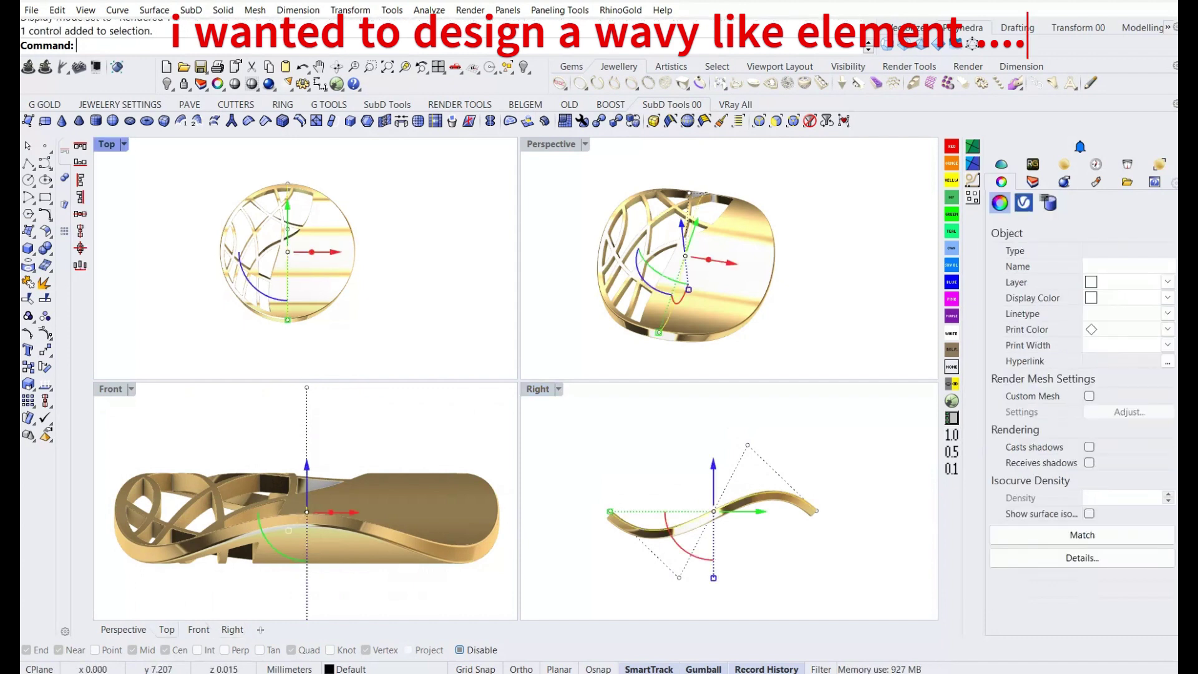
{"action": "key", "text": "Escape"}
{"action": "mouse_move", "coordinate": [718, 281]}
{"action": "right_mouse_down"}
{"action": "mouse_move", "coordinate": [655, 250]}
{"action": "mouse_move", "coordinate": [686, 249]}
{"action": "right_mouse_up"}
{"action": "scroll", "coordinate": [729, 259], "scroll_direction": "up", "scroll_amount": 3}
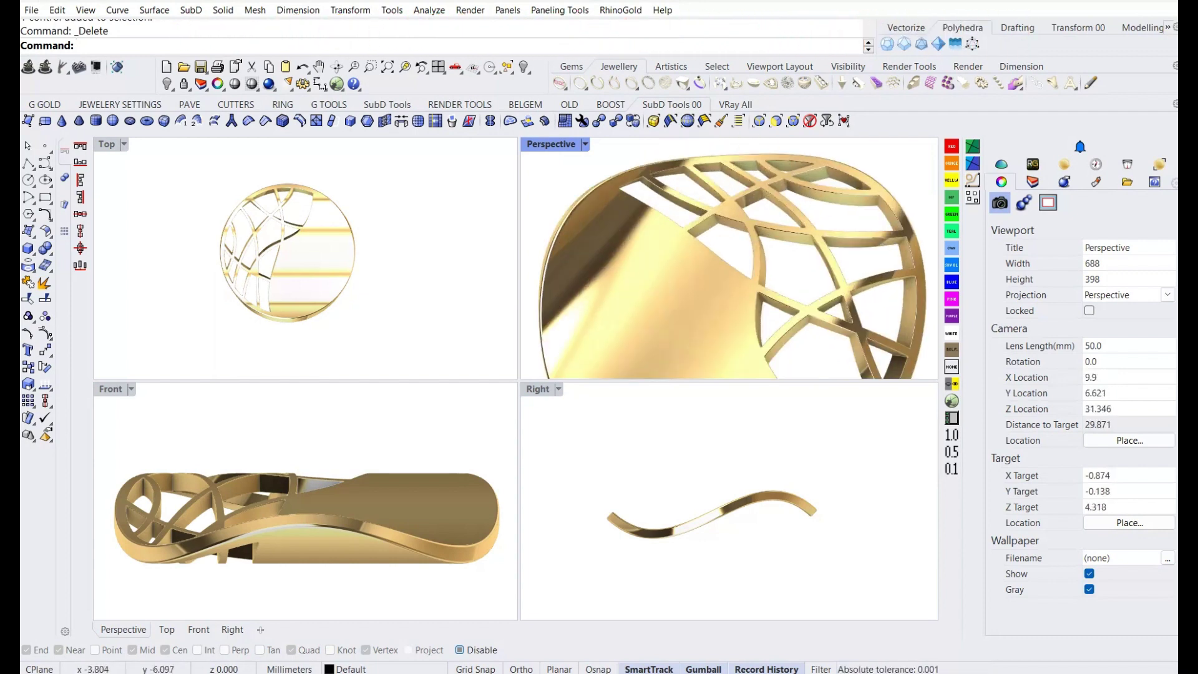
Maximize Perspective, set the render backdrop to solid grey, then return to four views.
{"action": "key", "text": "ctrl+m"}
{"action": "right_click_drag", "start_coordinate": [516, 375], "coordinate": [436, 349]}
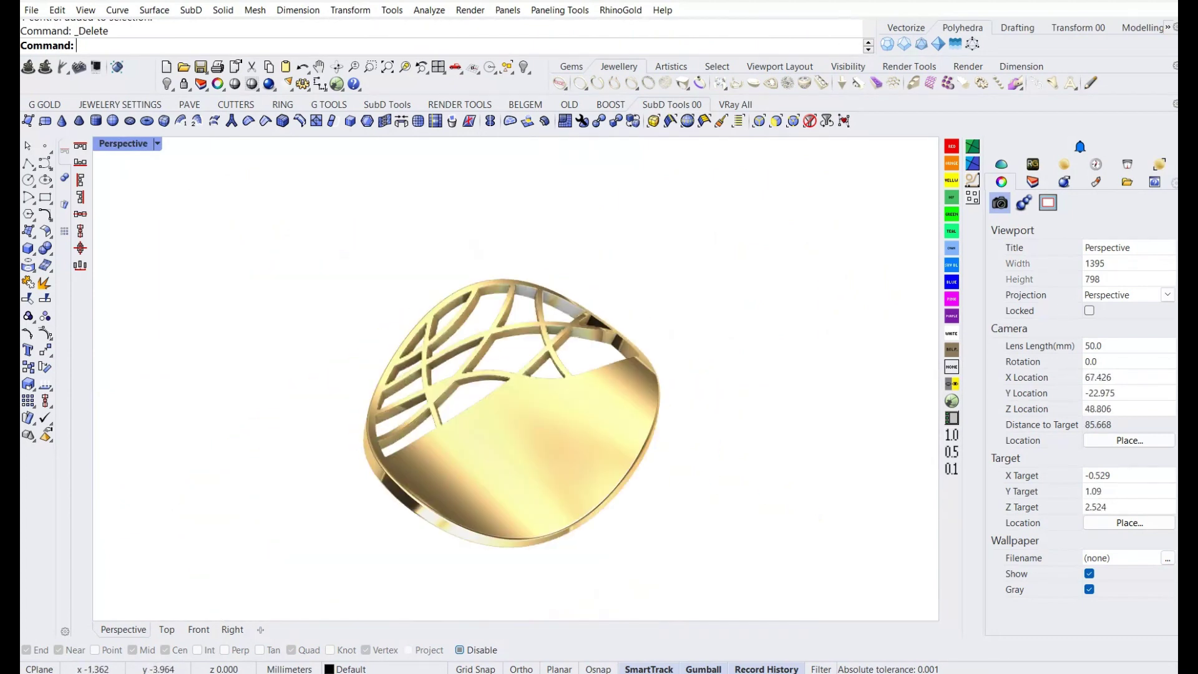
{"action": "scroll", "coordinate": [515, 374], "scroll_direction": "down", "scroll_amount": 2}
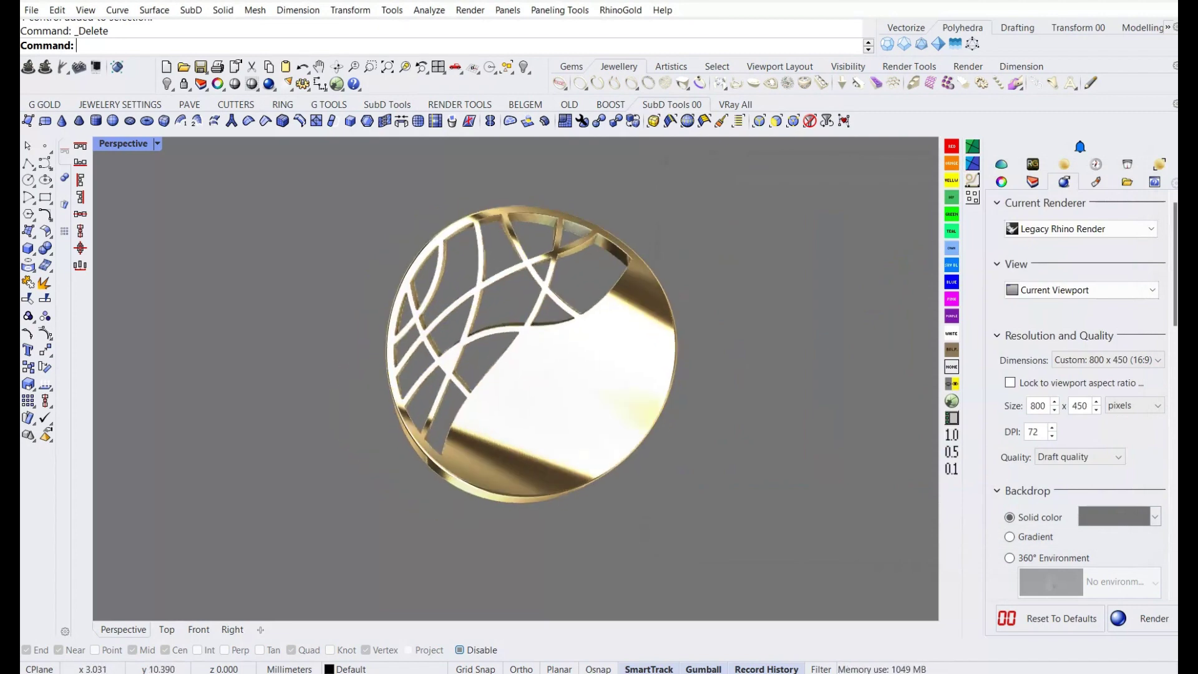
{"action": "key", "text": "ctrl+m"}
Rotate the curved gold piece 90 degrees.
{"action": "left_click", "coordinate": [742, 262]}
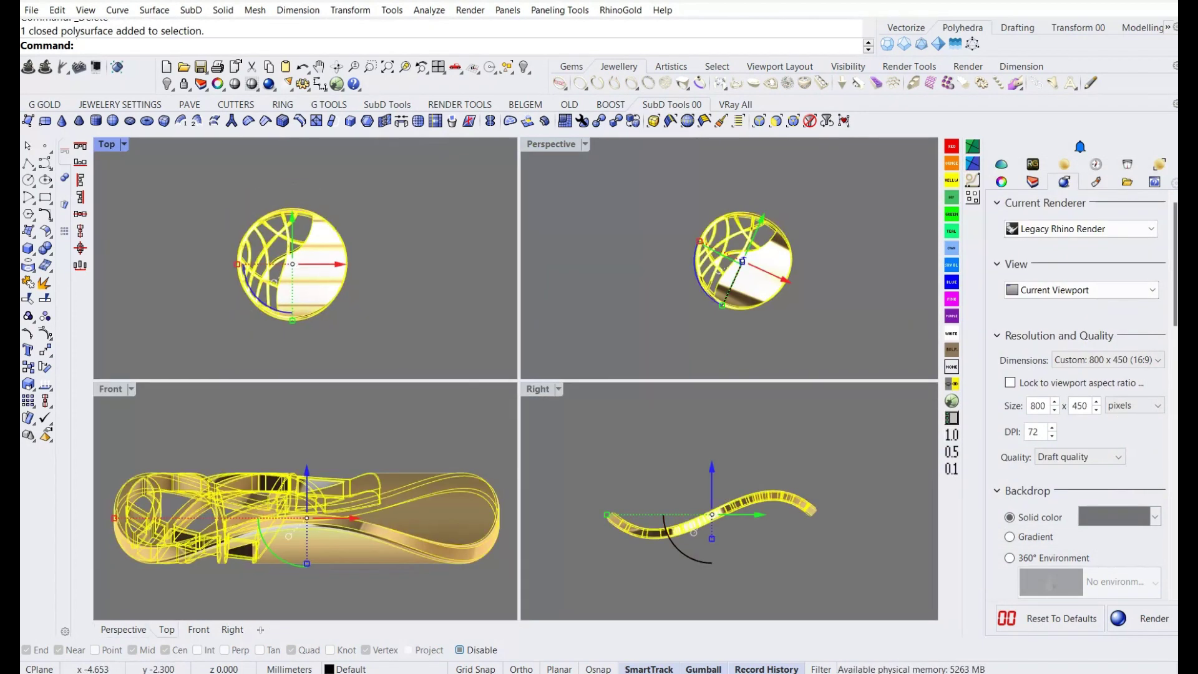
{"action": "left_click_drag", "start_coordinate": [721, 225], "coordinate": [755, 269]}
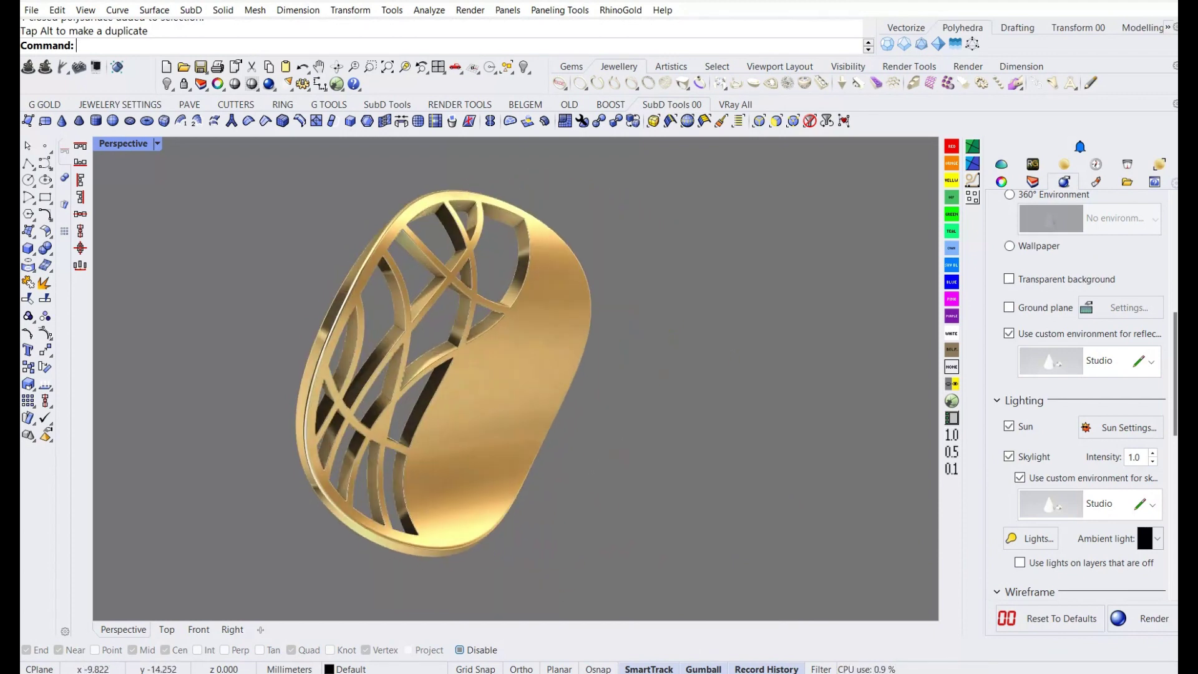
{"action": "key", "text": "Escape"}
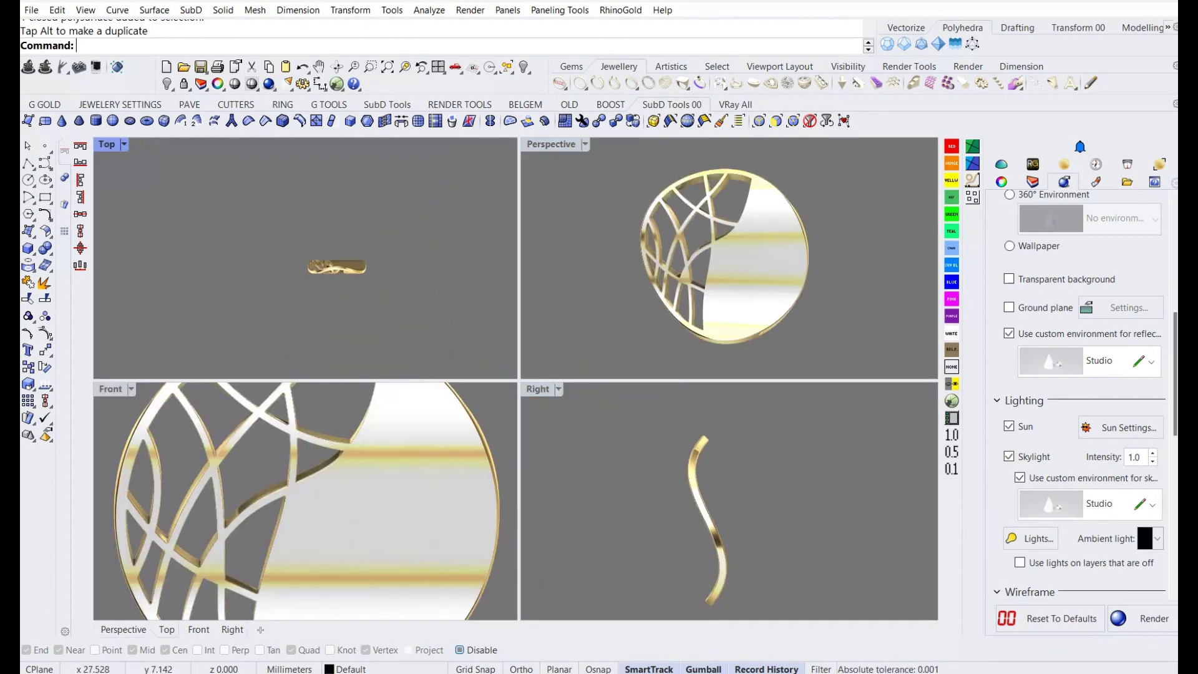
{"action": "scroll", "coordinate": [293, 499], "scroll_direction": "down", "scroll_amount": 3}
Show Perspective and Top as Shaded and the Front view as Wireframe.
{"action": "key", "text": "ctrl+alt+s"}
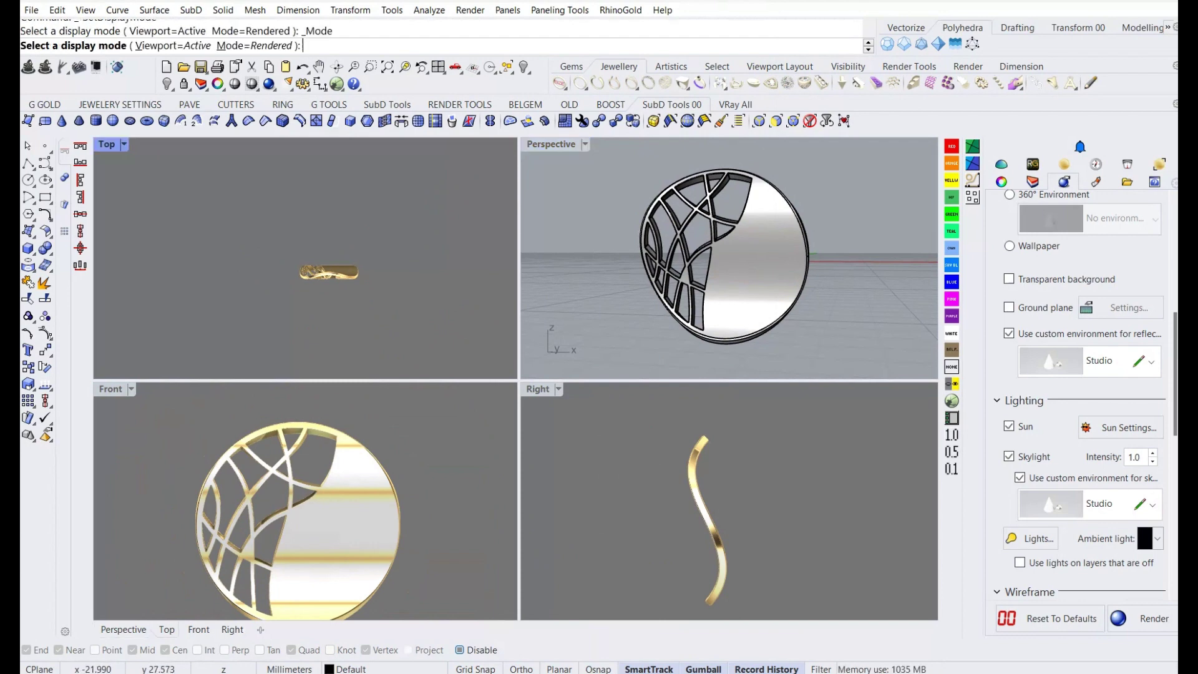
{"action": "key", "text": "ctrl+alt+s"}
{"action": "key", "text": "ctrl+alt+s"}
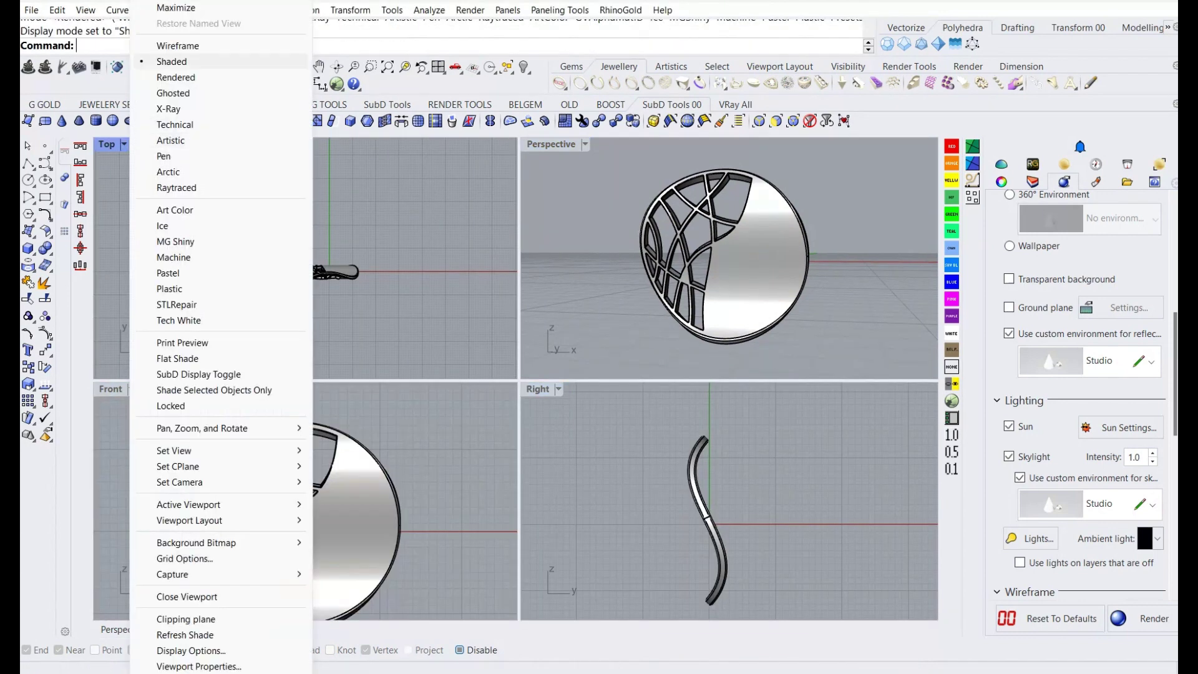
{"action": "key", "text": "ctrl+alt+w"}
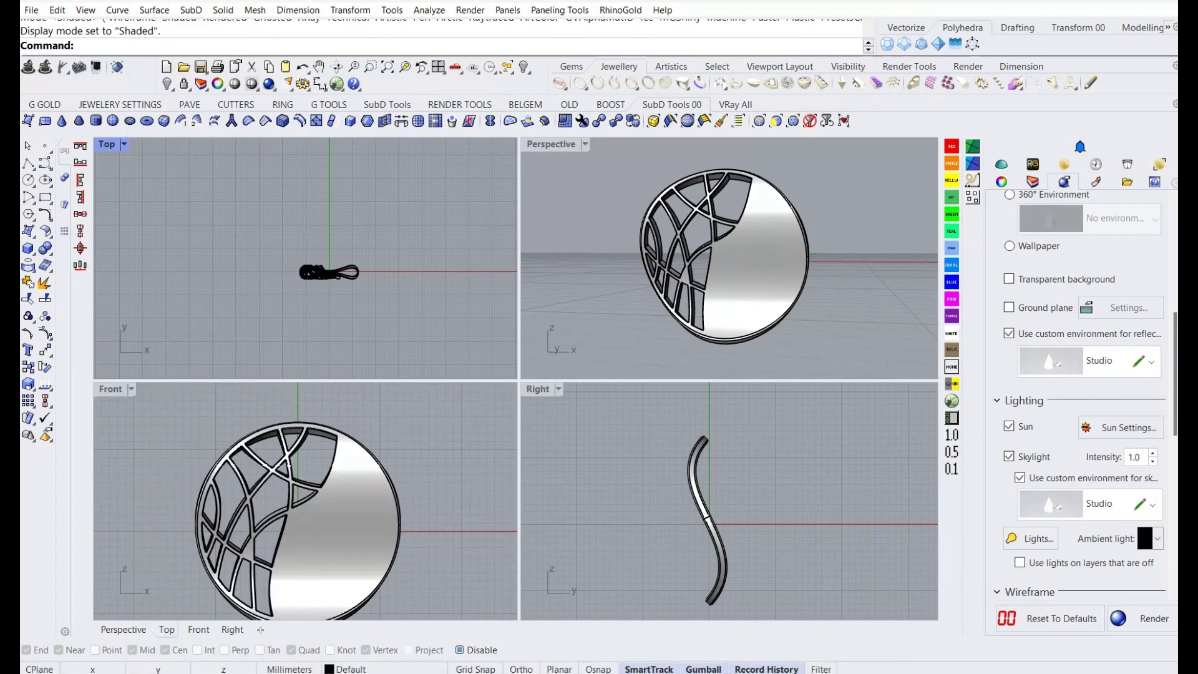
{"action": "left_click", "coordinate": [124, 144]}
{"action": "key", "text": "Escape"}
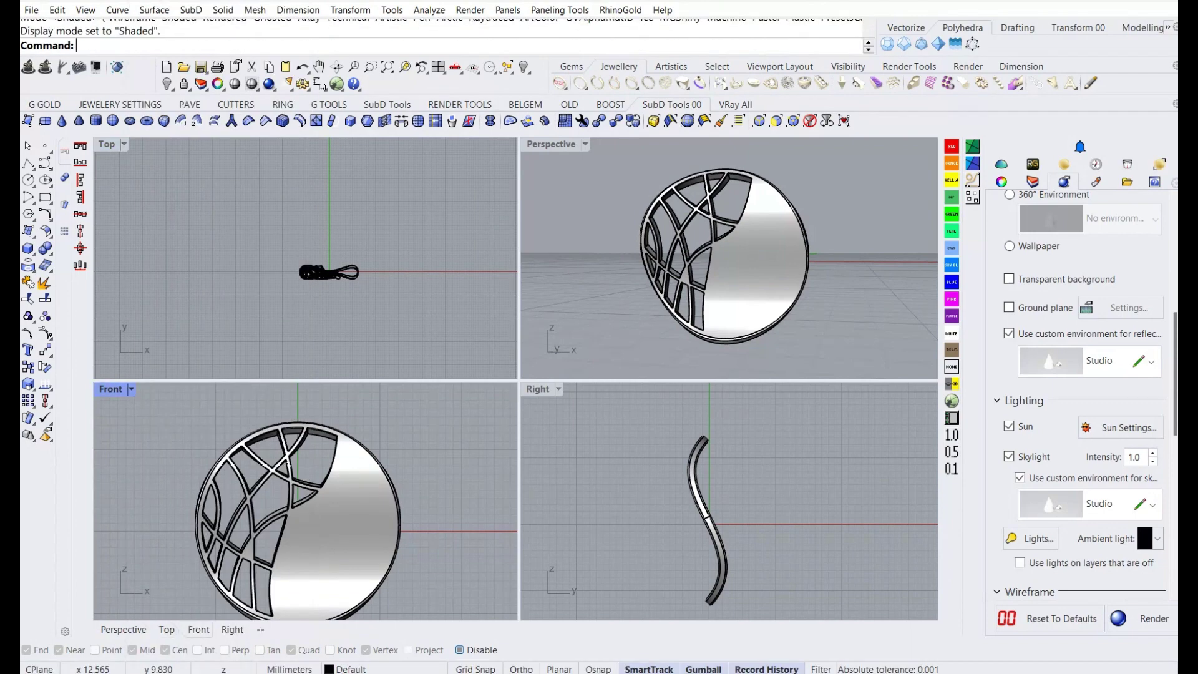
{"action": "left_click", "coordinate": [131, 389]}
{"action": "left_click", "coordinate": [206, 46]}
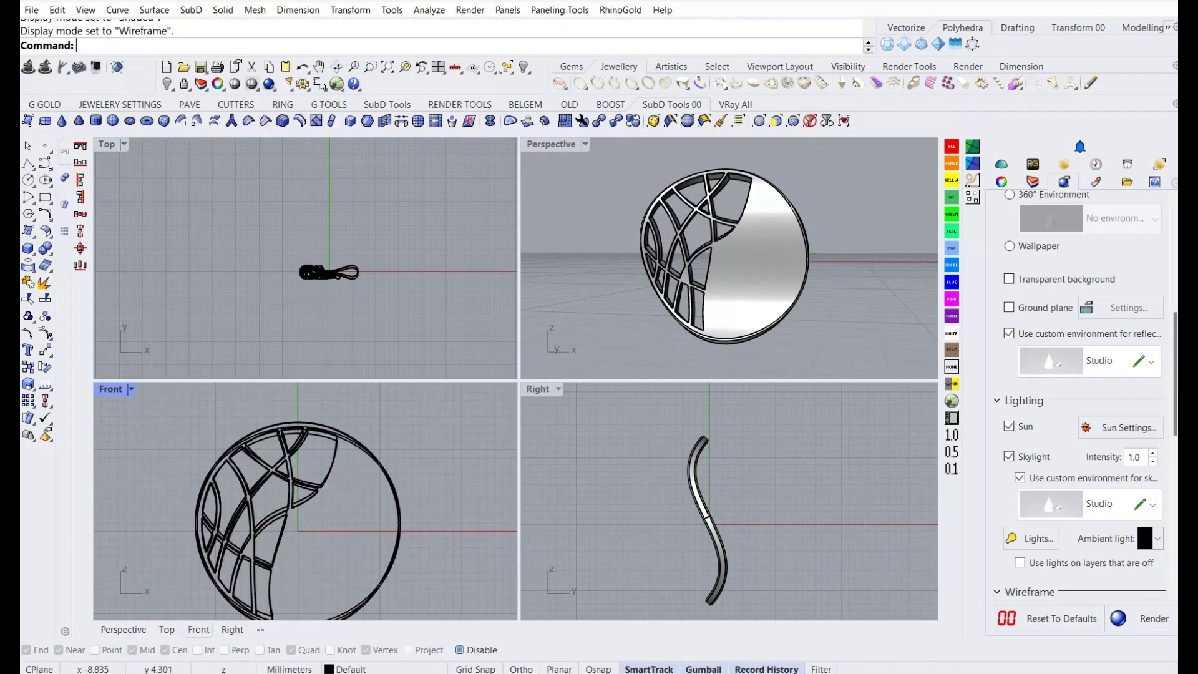
Recentre the pendant in the Right and Front views and select the whole pendant.
{"action": "mouse_move", "coordinate": [686, 281]}
{"action": "right_mouse_down"}
{"action": "mouse_move", "coordinate": [780, 274]}
{"action": "mouse_move", "coordinate": [698, 280]}
{"action": "right_mouse_up"}
{"action": "scroll", "coordinate": [729, 258], "scroll_direction": "up", "scroll_amount": 3}
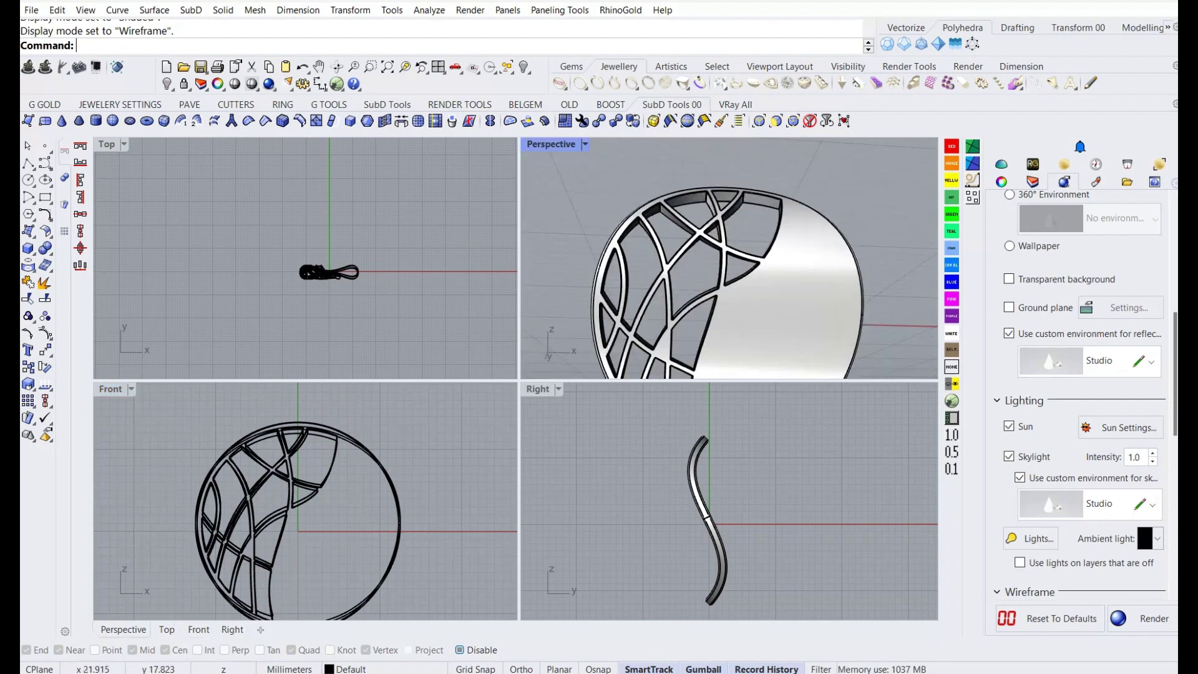
{"action": "scroll", "coordinate": [700, 312], "scroll_direction": "down", "scroll_amount": 3}
{"action": "scroll", "coordinate": [257, 478], "scroll_direction": "down", "scroll_amount": 3}
{"action": "right_click_drag", "start_coordinate": [717, 499], "coordinate": [728, 491]}
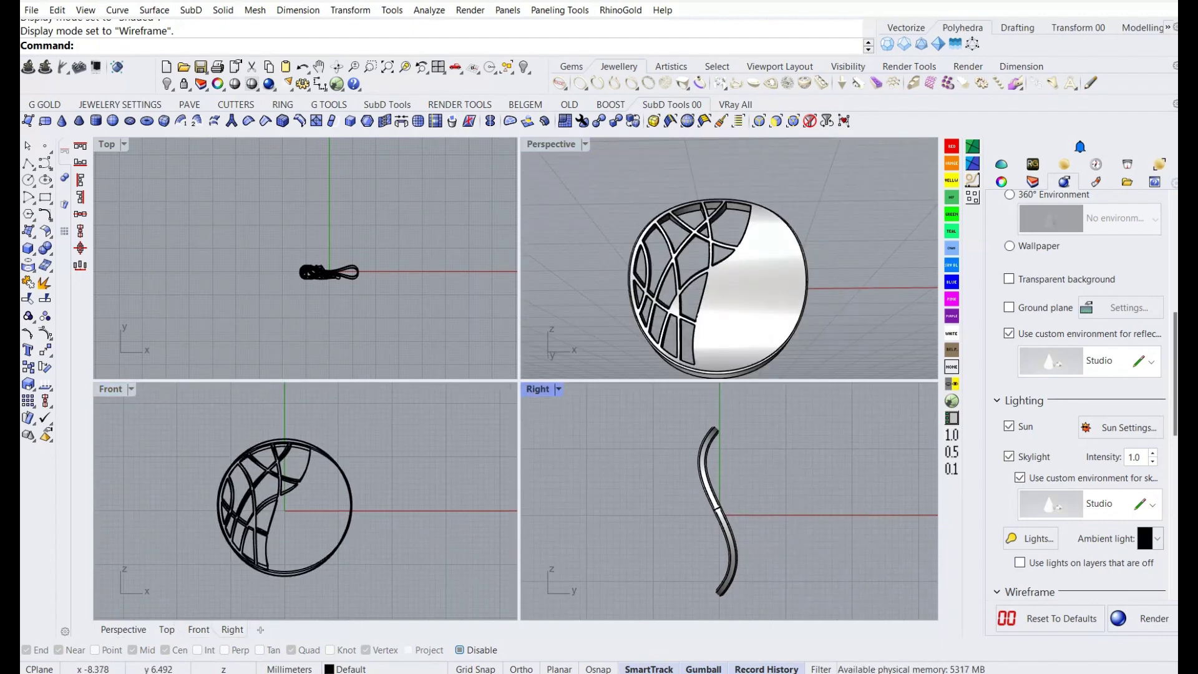
{"action": "right_click_drag", "start_coordinate": [281, 486], "coordinate": [281, 496]}
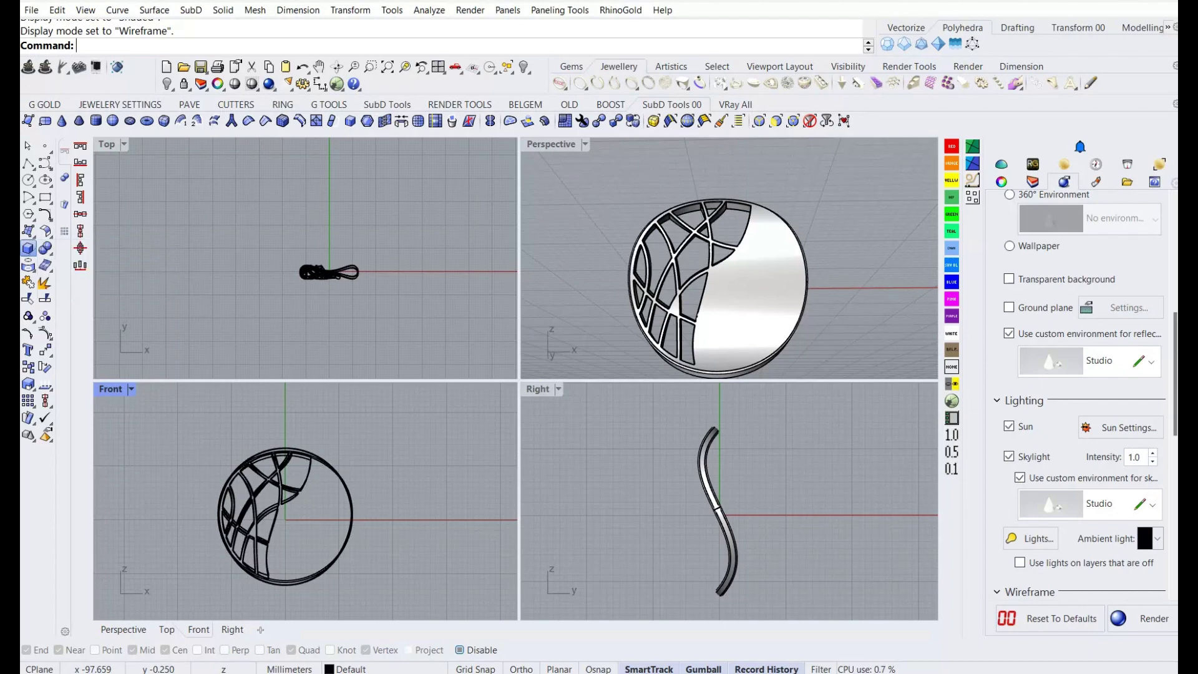
{"action": "scroll", "coordinate": [281, 499], "scroll_direction": "up", "scroll_amount": 3}
{"action": "left_click", "coordinate": [287, 530]}
Align the pendant to the origin (0) and maximize the Front view.
{"action": "left_click", "coordinate": [80, 248]}
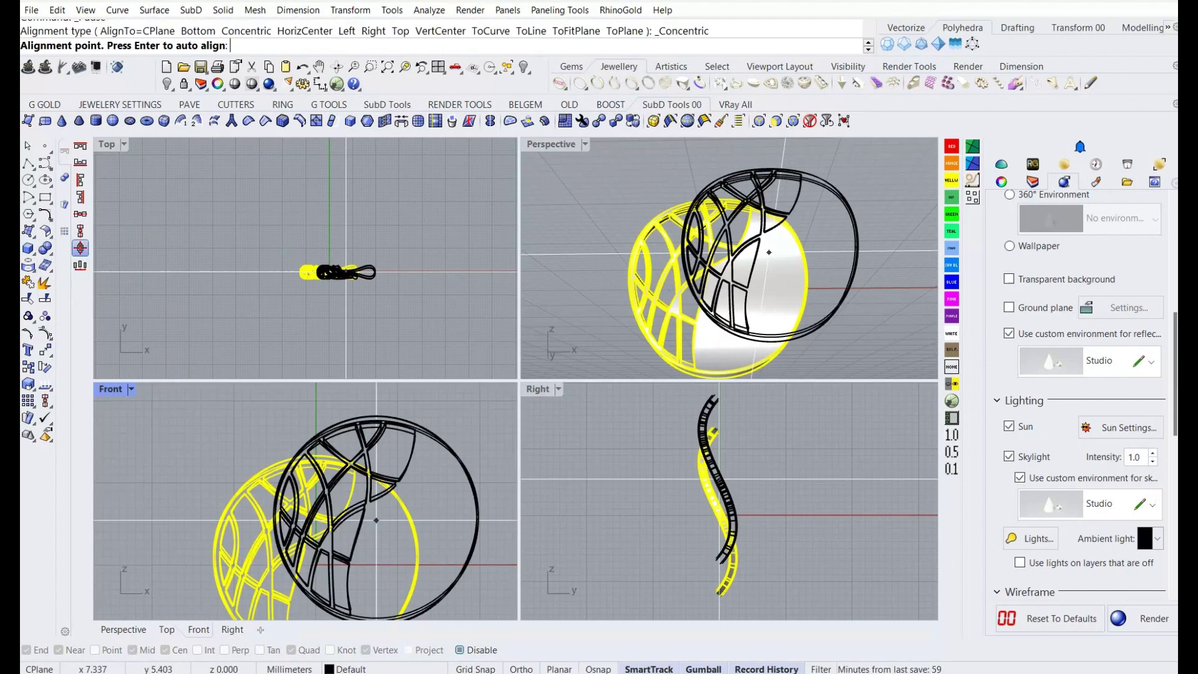
{"action": "type", "text": "0"}
{"action": "key", "text": "Return"}
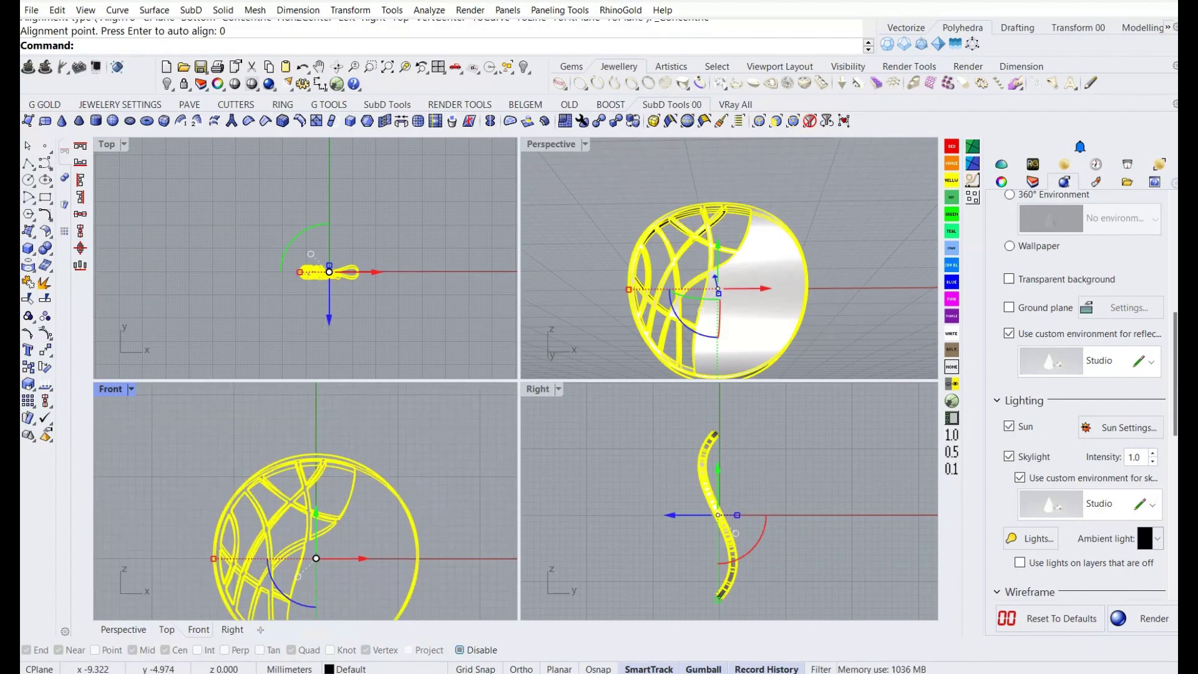
{"action": "scroll", "coordinate": [306, 530], "scroll_direction": "up", "scroll_amount": 2}
{"action": "key", "text": "ctrl+m"}
{"action": "scroll", "coordinate": [514, 374], "scroll_direction": "down", "scroll_amount": 2}
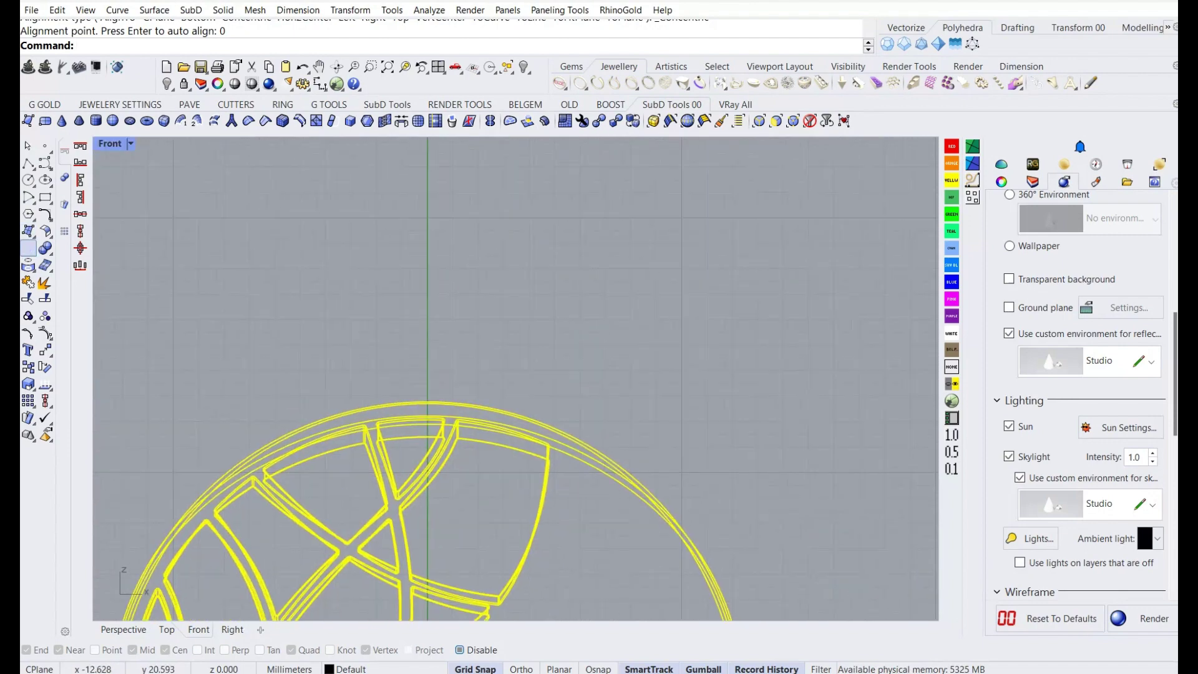
Create a small torus ring centred above the pendant's top edge.
{"action": "left_click", "coordinate": [80, 270]}
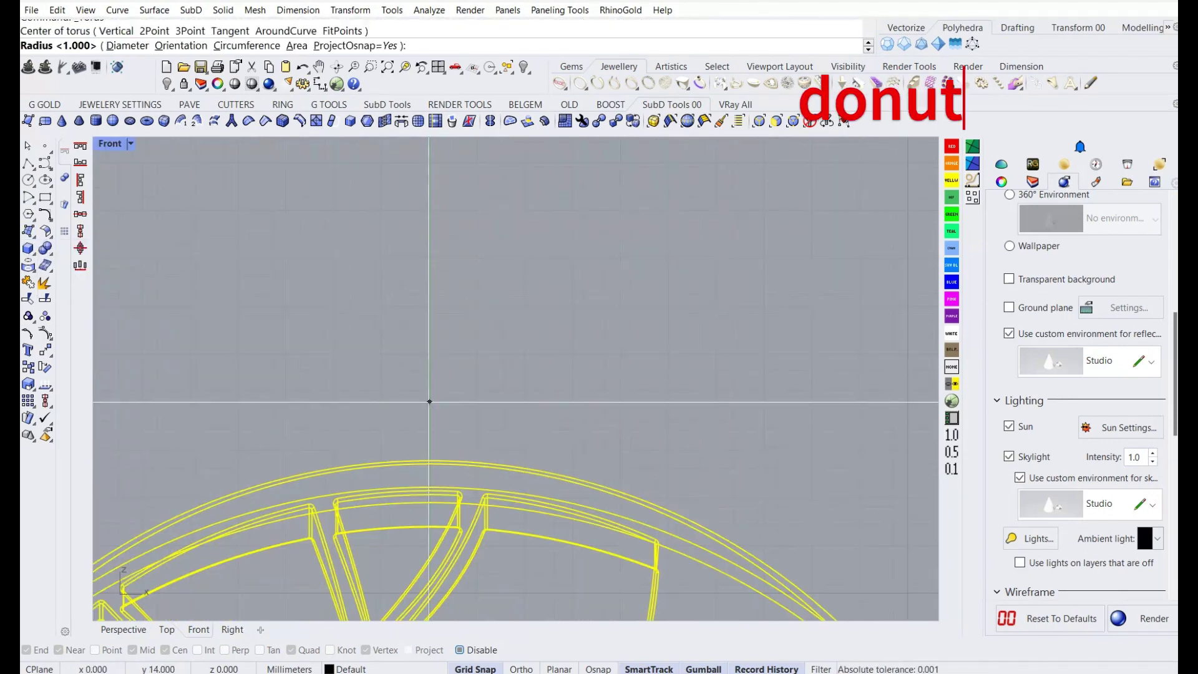
{"action": "left_click", "coordinate": [476, 449]}
{"action": "scroll", "coordinate": [476, 449], "scroll_direction": "down", "scroll_amount": 3}
{"action": "left_click", "coordinate": [428, 375]}
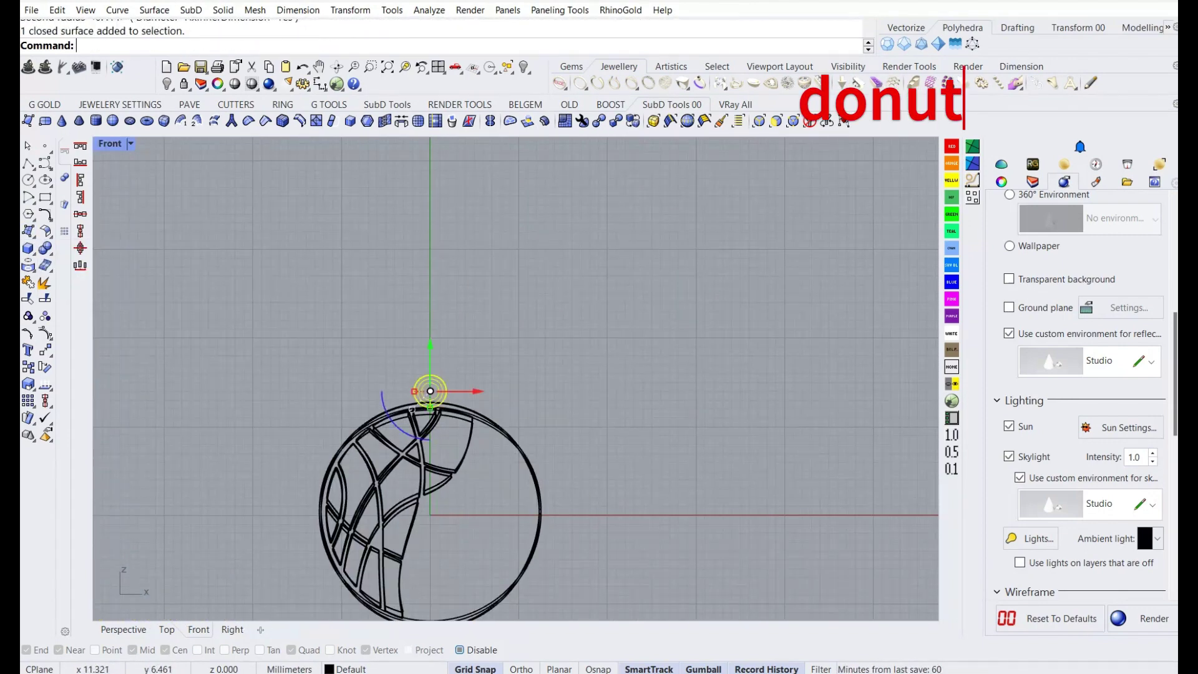
{"action": "scroll", "coordinate": [428, 387], "scroll_direction": "down", "scroll_amount": 2}
{"action": "key", "text": "ctrl+m"}
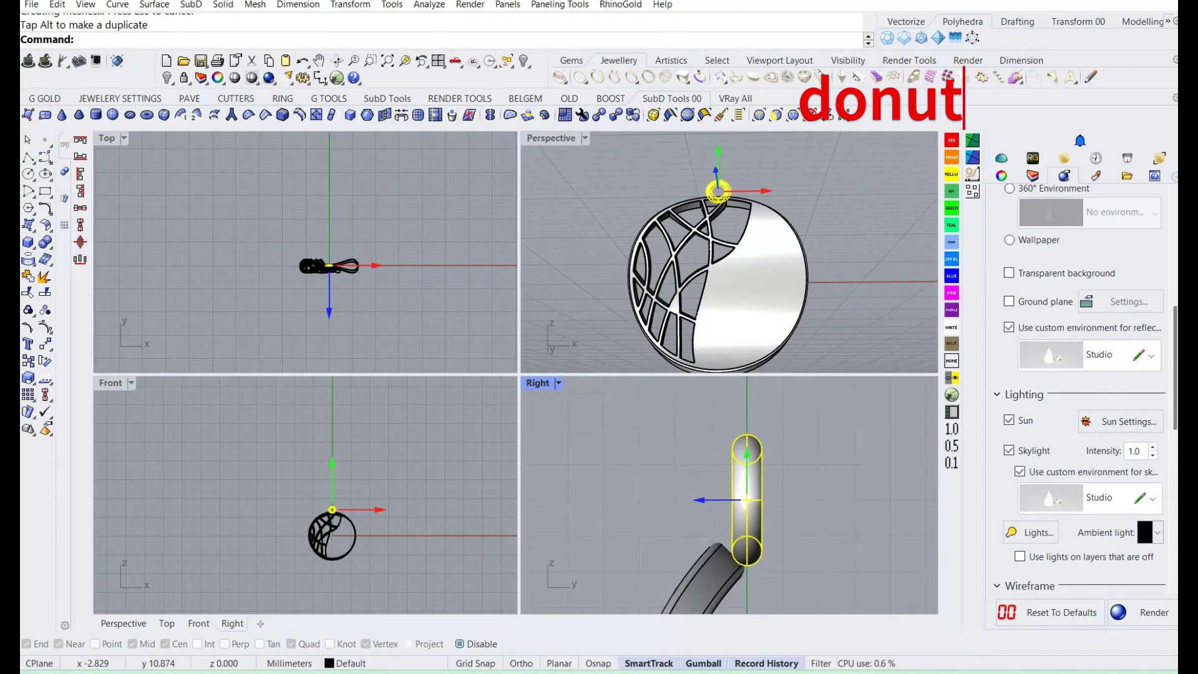
Move the torus bail onto the pendant's edge in the Right view.
{"action": "left_click_drag", "start_coordinate": [714, 501], "coordinate": [703, 501]}
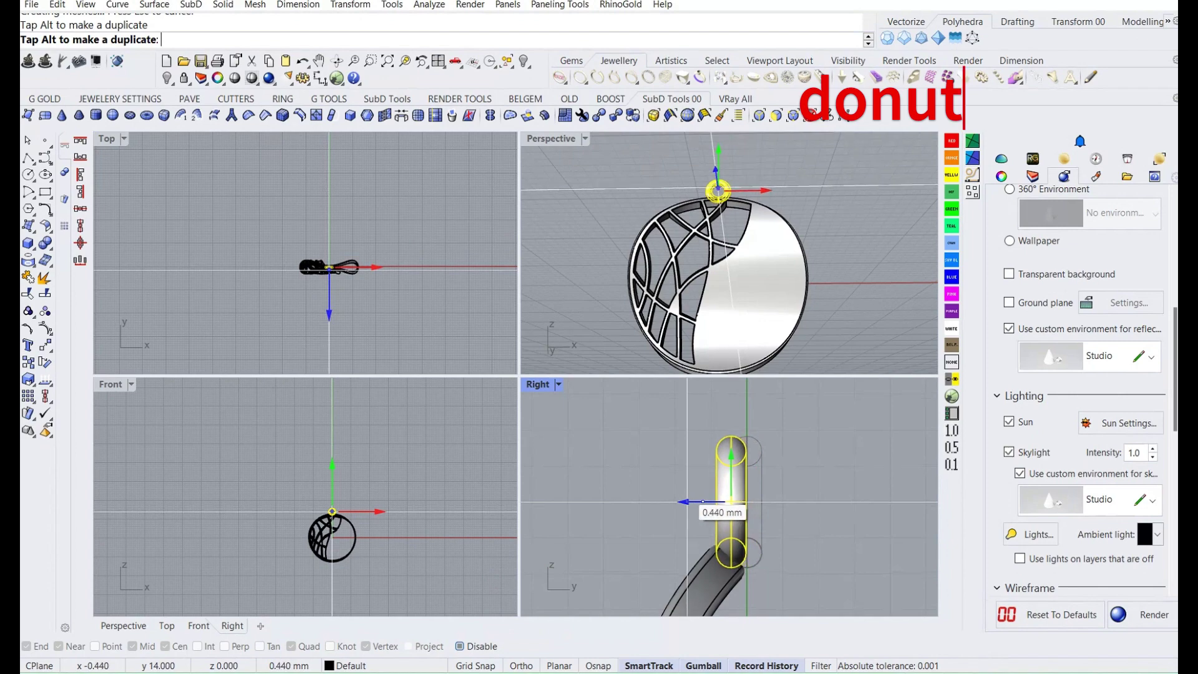
{"action": "scroll", "coordinate": [720, 184], "scroll_direction": "up", "scroll_amount": 3}
{"action": "scroll", "coordinate": [721, 184], "scroll_direction": "up", "scroll_amount": 3}
{"action": "scroll", "coordinate": [723, 177], "scroll_direction": "up", "scroll_amount": 2}
{"action": "left_click", "coordinate": [722, 168]}
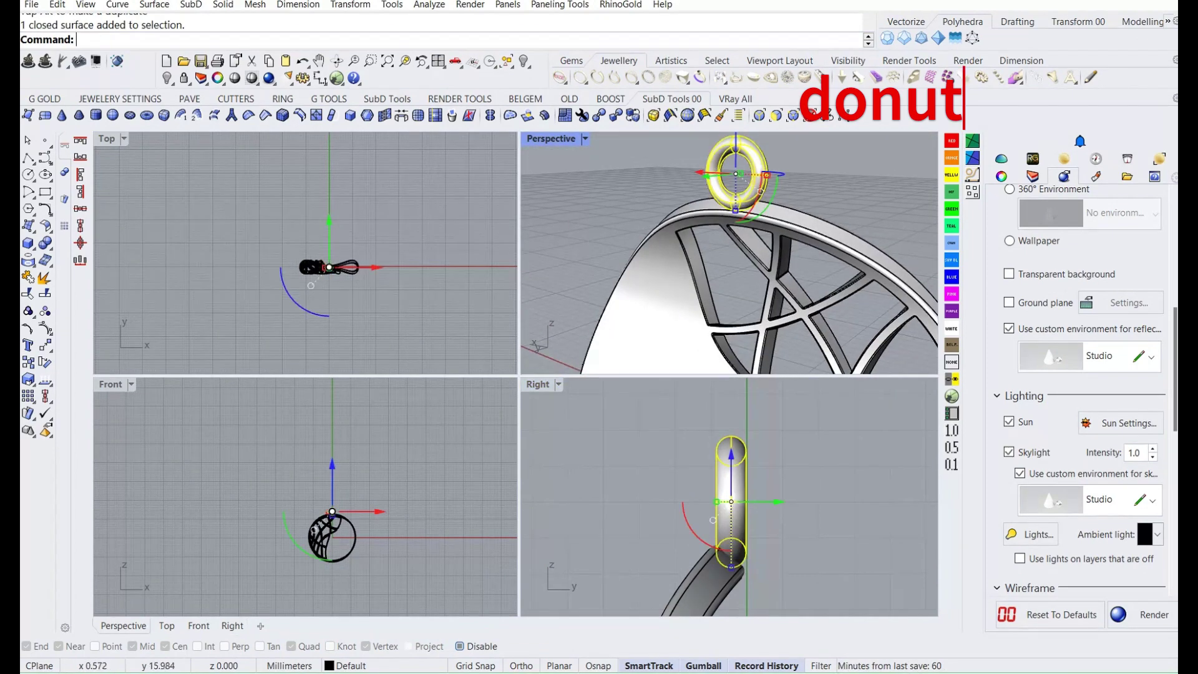
{"action": "key", "text": "Escape"}
{"action": "right_click_drag", "start_coordinate": [736, 262], "coordinate": [692, 268]}
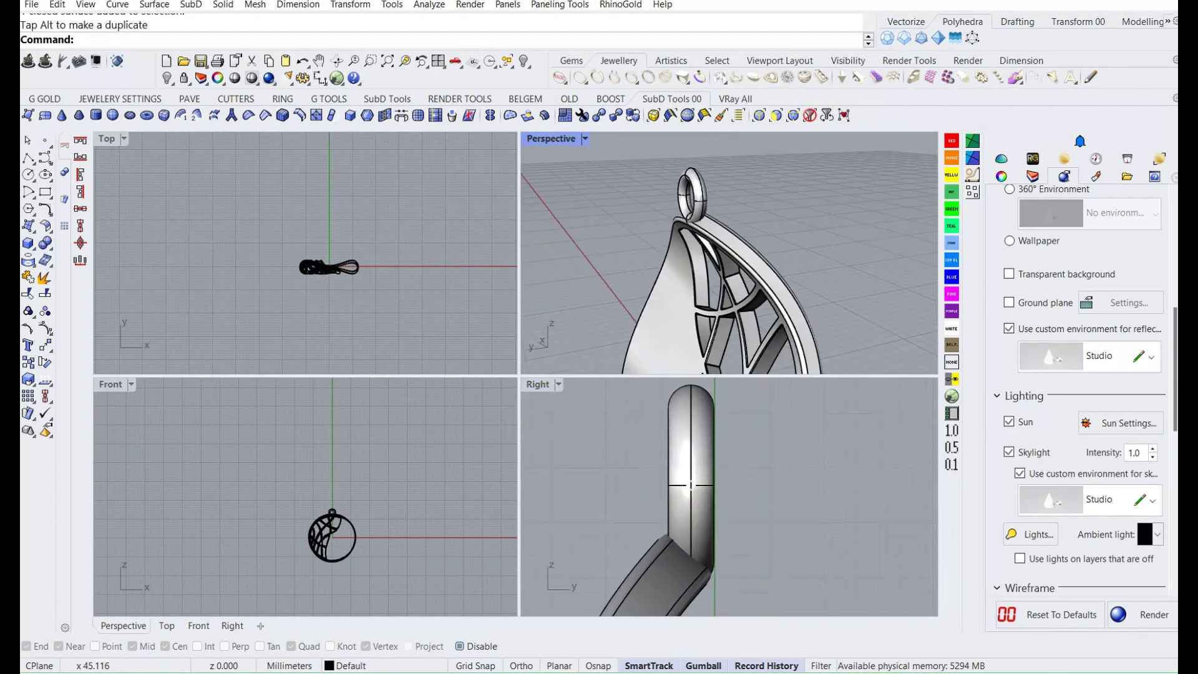
{"action": "left_click_drag", "start_coordinate": [736, 484], "coordinate": [711, 481]}
{"action": "key", "text": "Escape"}
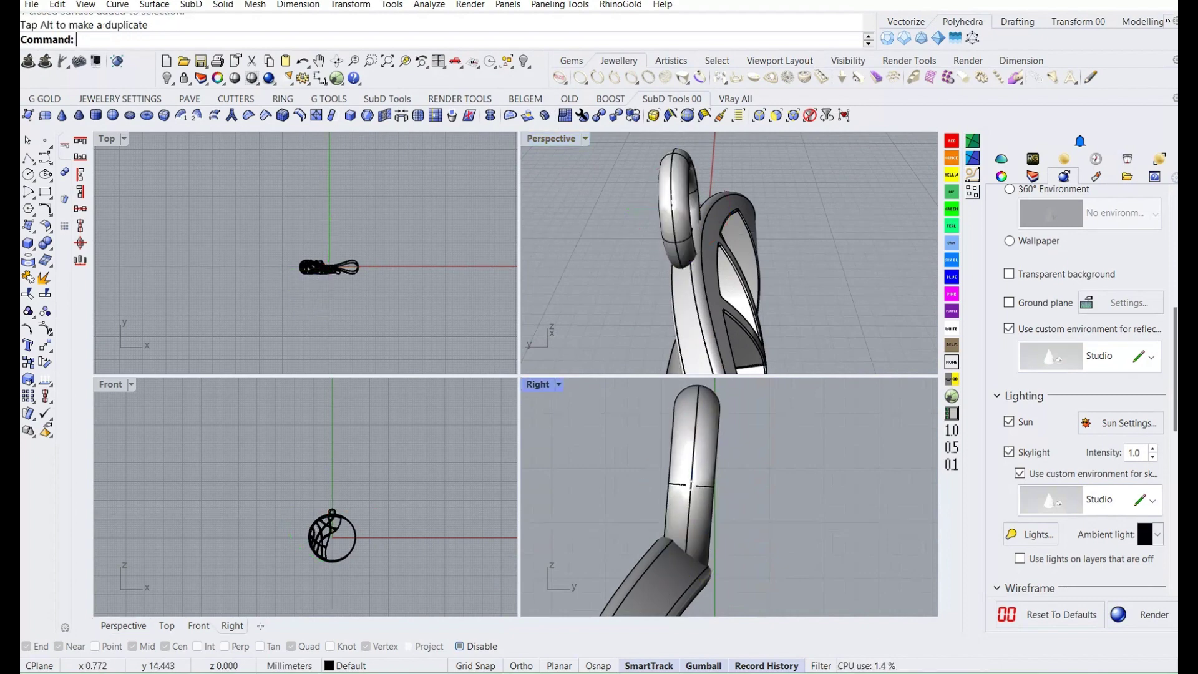
{"action": "mouse_move", "coordinate": [730, 262]}
{"action": "right_mouse_down"}
{"action": "mouse_move", "coordinate": [780, 250]}
{"action": "mouse_move", "coordinate": [730, 237]}
{"action": "right_mouse_up"}
{"action": "scroll", "coordinate": [730, 206], "scroll_direction": "up", "scroll_amount": 3}
{"action": "key", "text": "Escape"}
{"action": "scroll", "coordinate": [686, 487], "scroll_direction": "down", "scroll_amount": 2}
Copy the bail ring and scale the copy smaller.
{"action": "scroll", "coordinate": [352, 514], "scroll_direction": "up", "scroll_amount": 3}
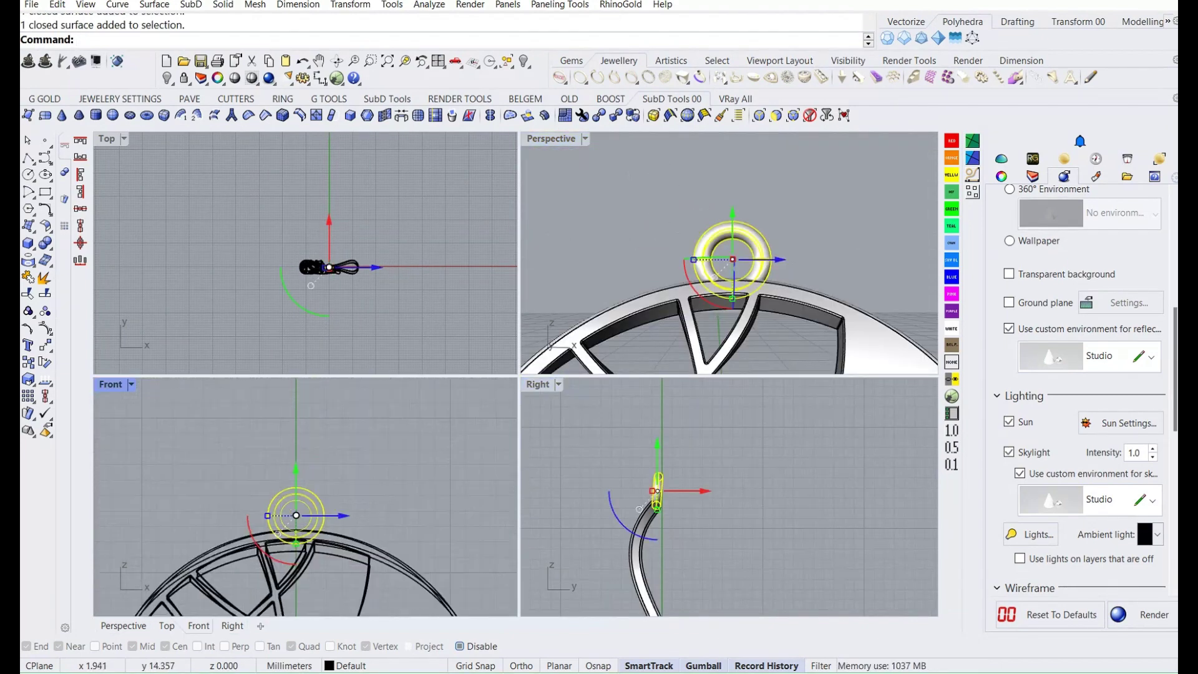
{"action": "scroll", "coordinate": [352, 513], "scroll_direction": "up", "scroll_amount": 2}
{"action": "left_click_drag", "start_coordinate": [294, 465], "coordinate": [294, 454]}
{"action": "left_click_drag", "start_coordinate": [229, 497], "coordinate": [237, 497]}
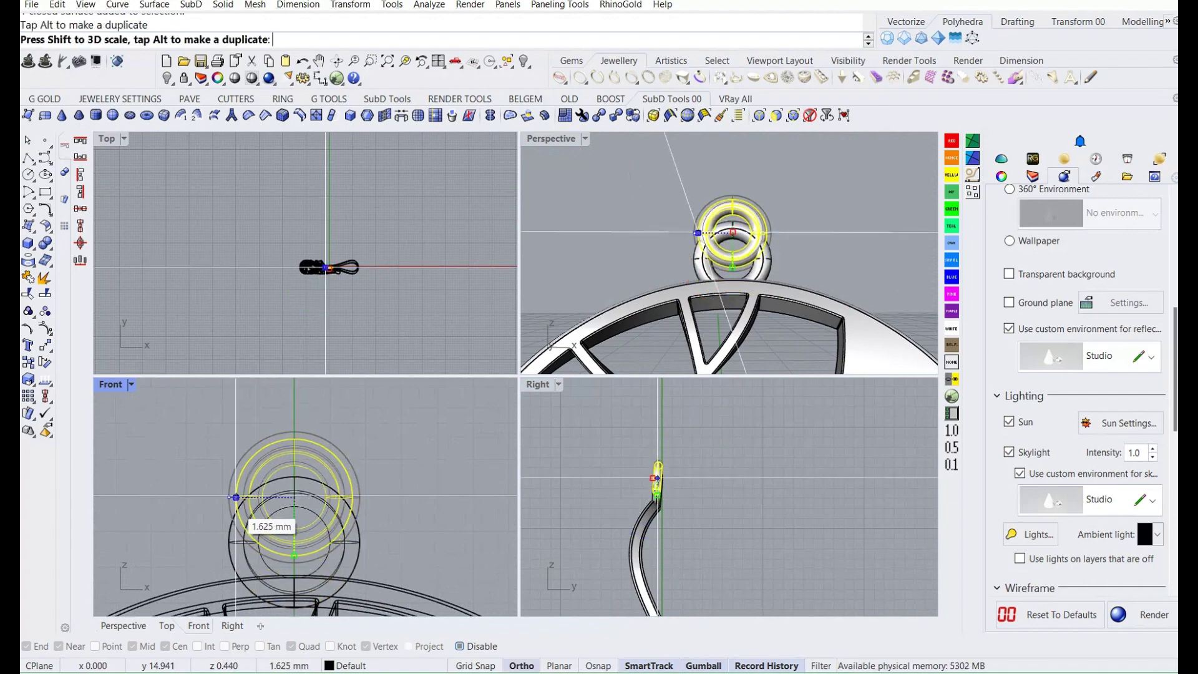
{"action": "scroll", "coordinate": [297, 288], "scroll_direction": "up", "scroll_amount": 3}
Rotate the small ring 90° so it stands upright through the bail.
{"action": "left_click_drag", "start_coordinate": [297, 288], "coordinate": [368, 292]}
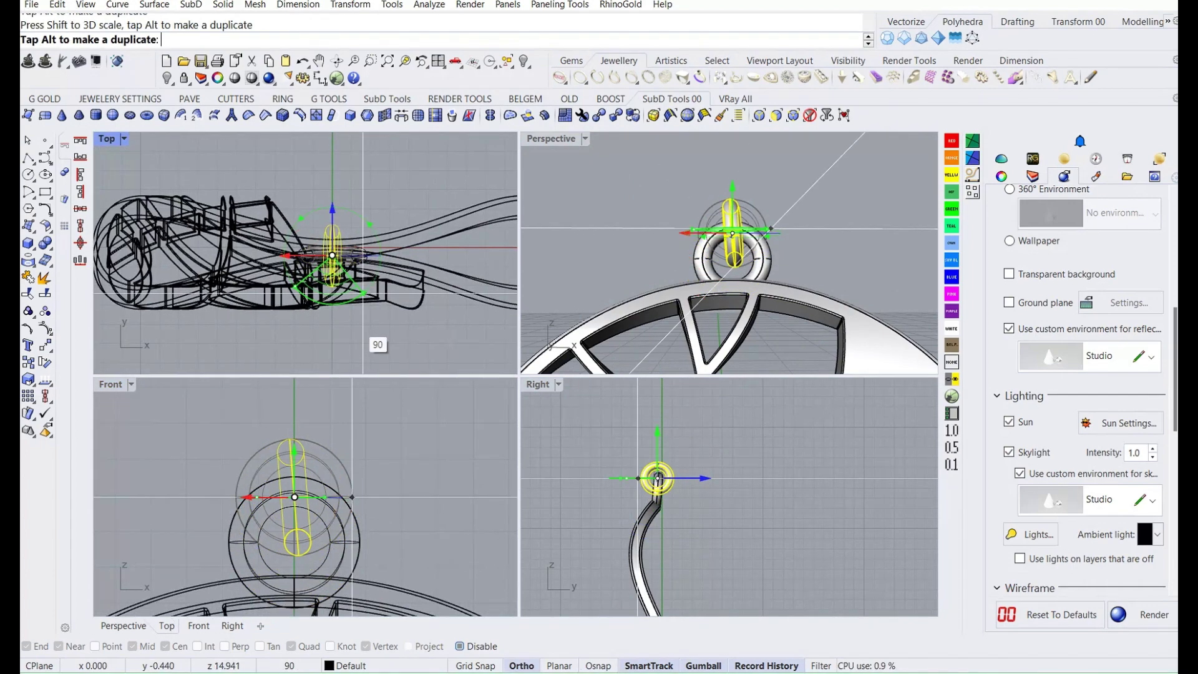
{"action": "scroll", "coordinate": [286, 481], "scroll_direction": "up", "scroll_amount": 2}
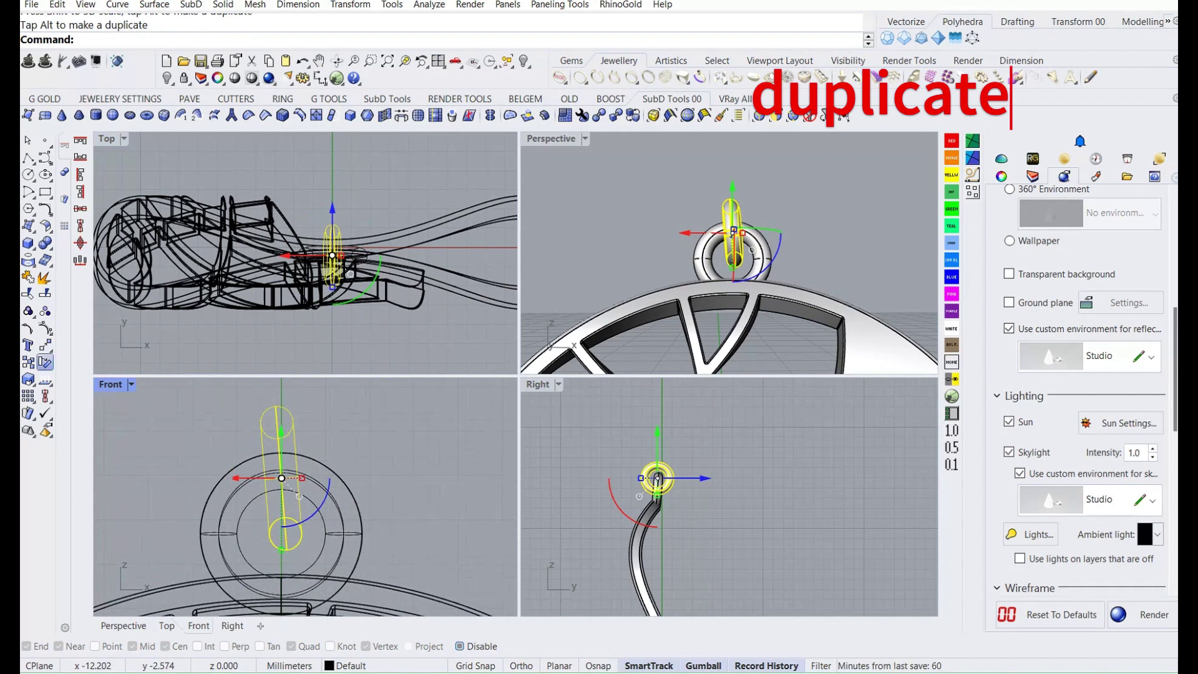
{"action": "left_click", "coordinate": [280, 411]}
{"action": "left_click", "coordinate": [286, 533]}
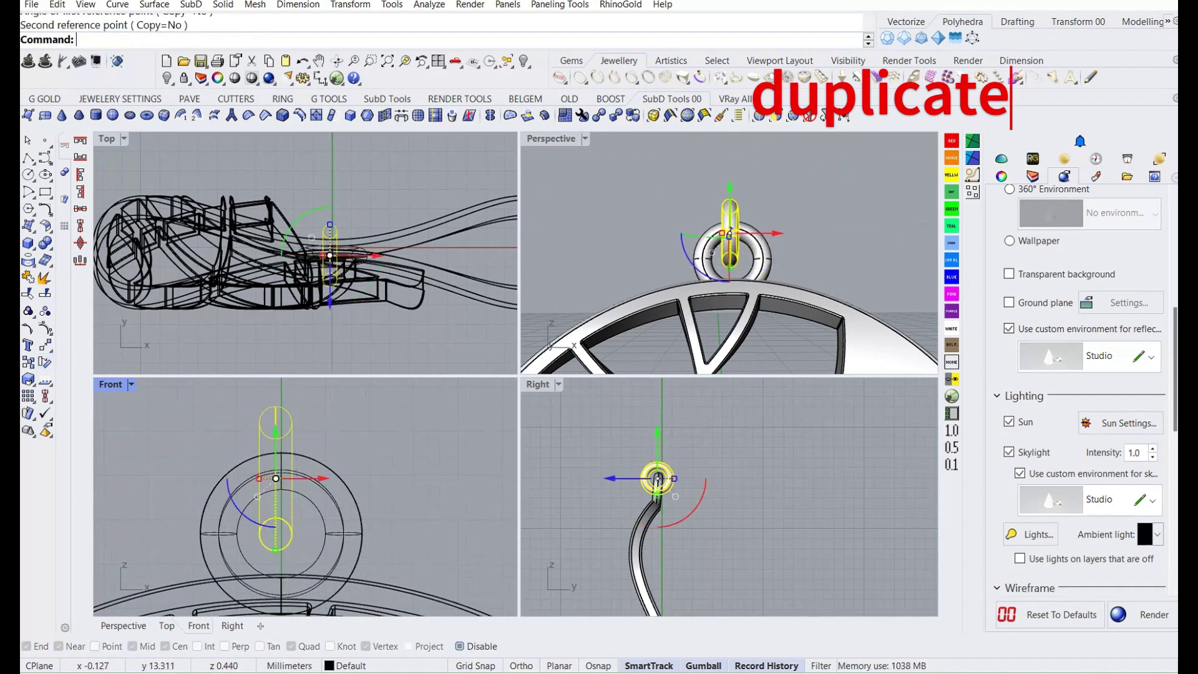
{"action": "scroll", "coordinate": [305, 253], "scroll_direction": "down", "scroll_amount": 3}
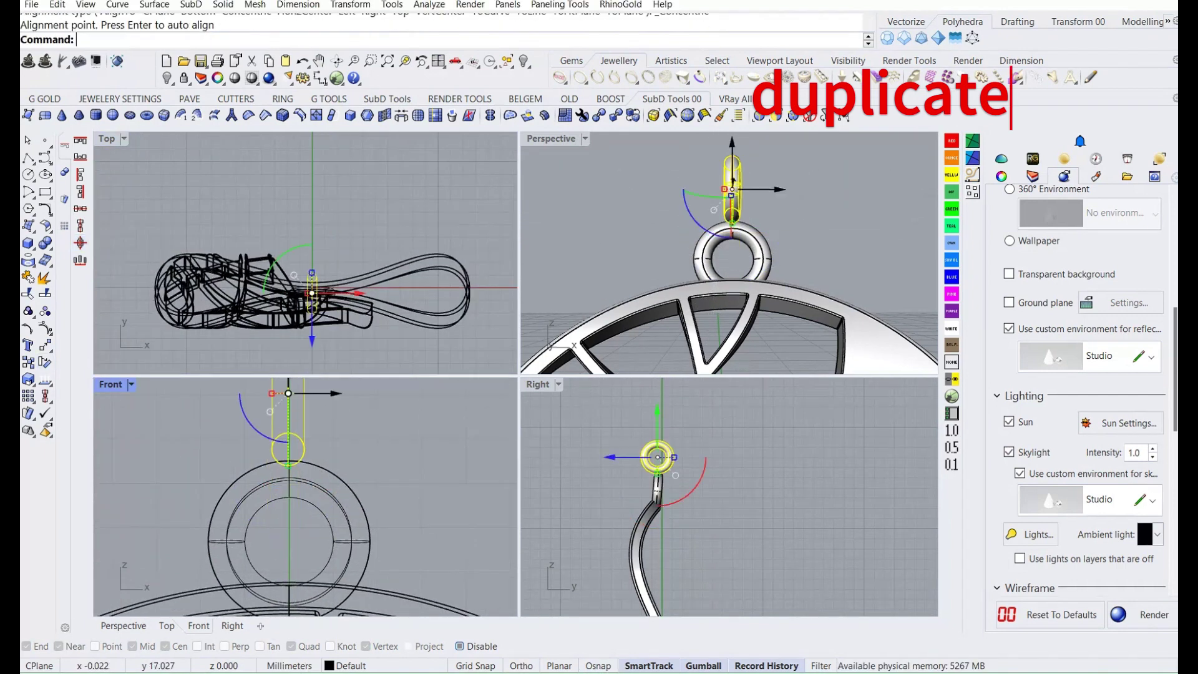
{"action": "scroll", "coordinate": [306, 496], "scroll_direction": "down", "scroll_amount": 3}
Orbit the Perspective view to inspect the linked rings.
{"action": "key", "text": "Escape"}
{"action": "right_click_drag", "start_coordinate": [728, 262], "coordinate": [686, 268]}
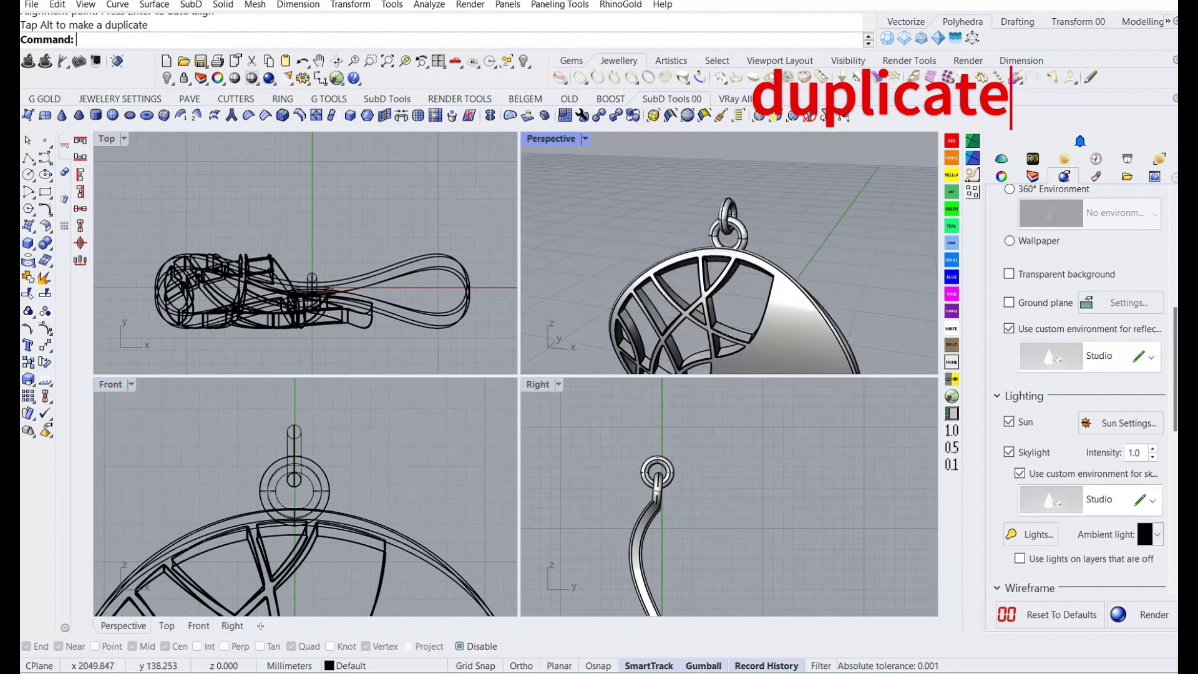
{"action": "scroll", "coordinate": [728, 250], "scroll_direction": "up", "scroll_amount": 3}
{"action": "right_click_drag", "start_coordinate": [306, 499], "coordinate": [281, 499]}
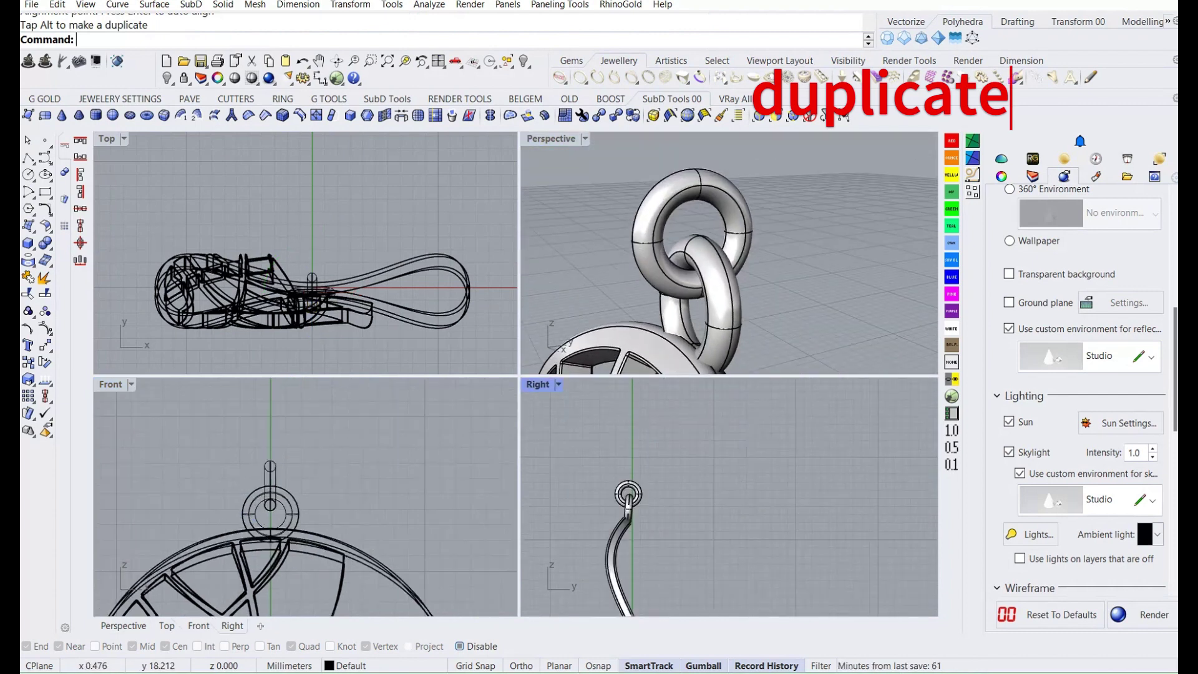
Draw the interpolated hook curve up from the top ring and reshape one point.
{"action": "right_click_drag", "start_coordinate": [590, 483], "coordinate": [584, 525]}
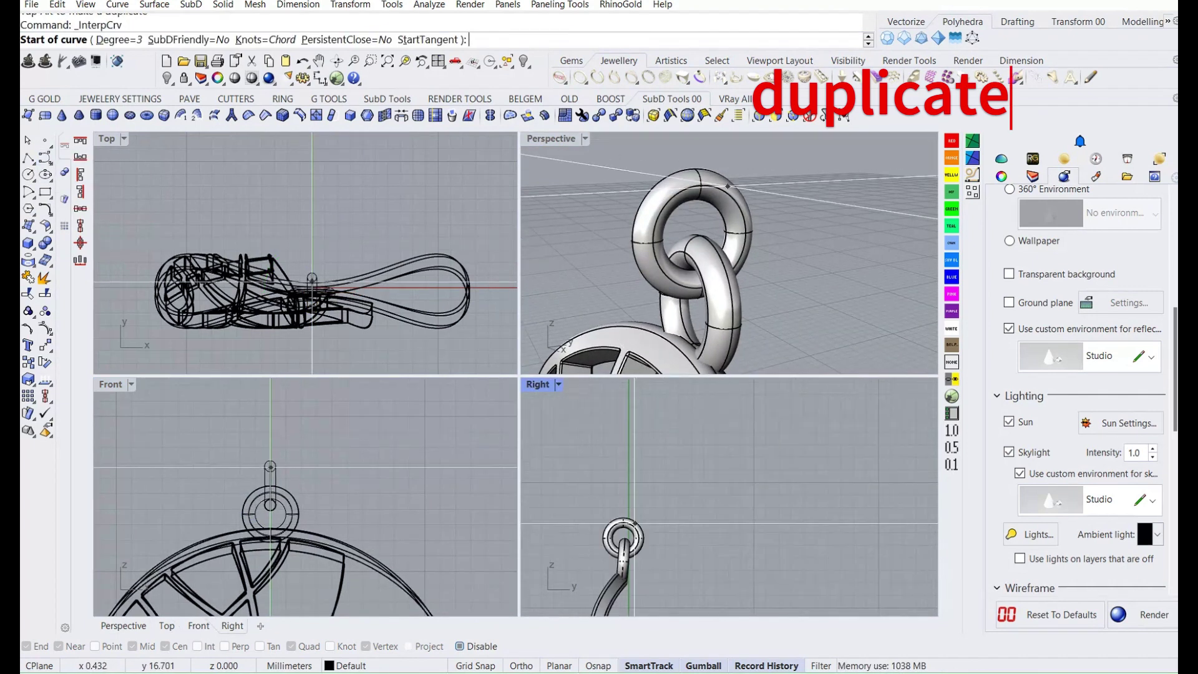
{"action": "left_click", "coordinate": [624, 518]}
{"action": "left_click", "coordinate": [622, 468]}
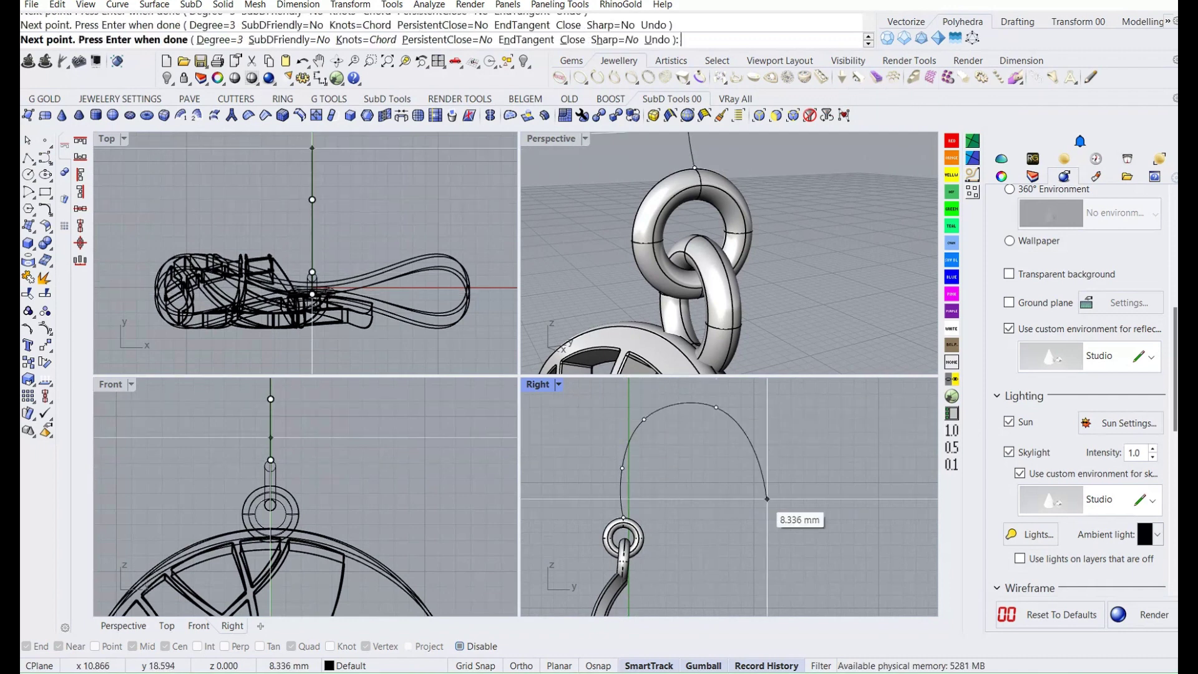
{"action": "left_click", "coordinate": [767, 498]}
{"action": "scroll", "coordinate": [718, 499], "scroll_direction": "down", "scroll_amount": 2}
{"action": "left_click", "coordinate": [686, 488]}
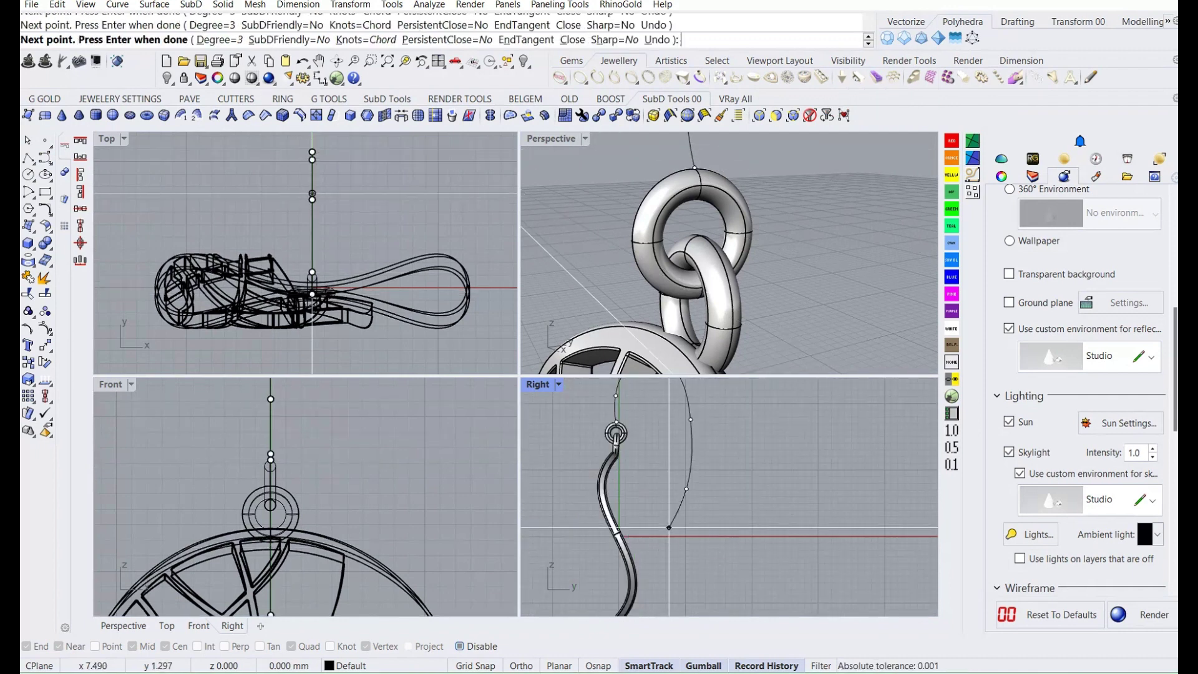
{"action": "key", "text": "Return"}
{"action": "scroll", "coordinate": [668, 527], "scroll_direction": "up", "scroll_amount": 3}
{"action": "left_click_drag", "start_coordinate": [692, 499], "coordinate": [744, 611]}
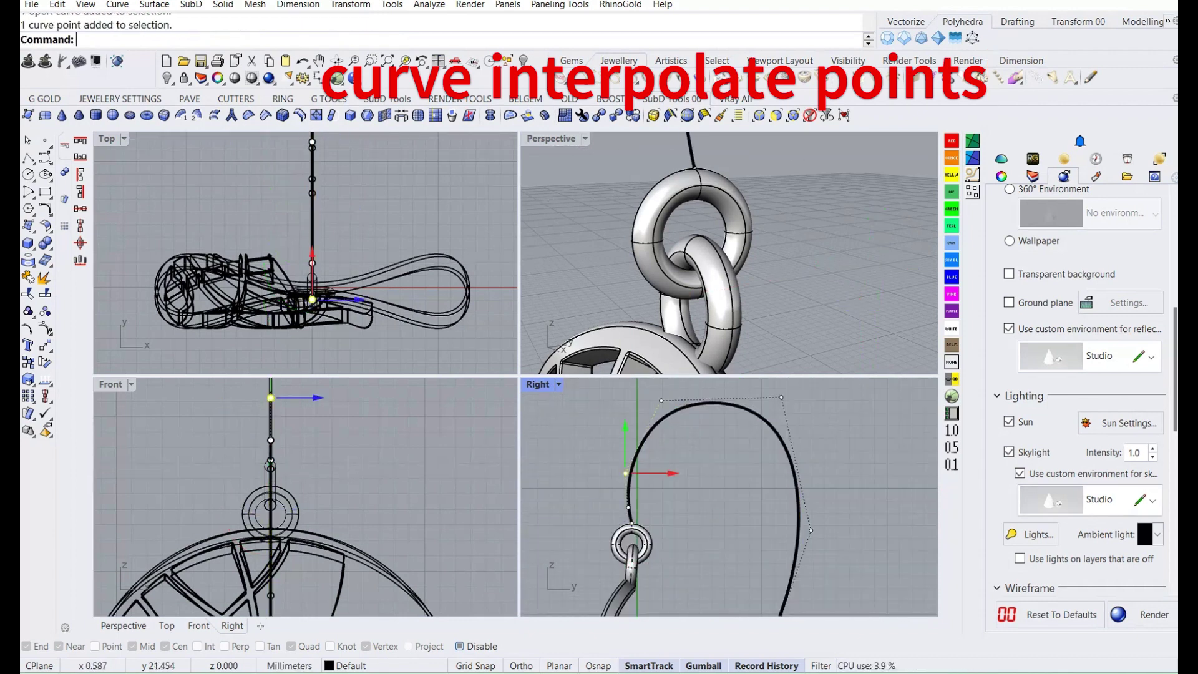
Draw an 11.214 mm circle inside the hook's loop.
{"action": "left_click", "coordinate": [28, 174]}
{"action": "left_click", "coordinate": [680, 481]}
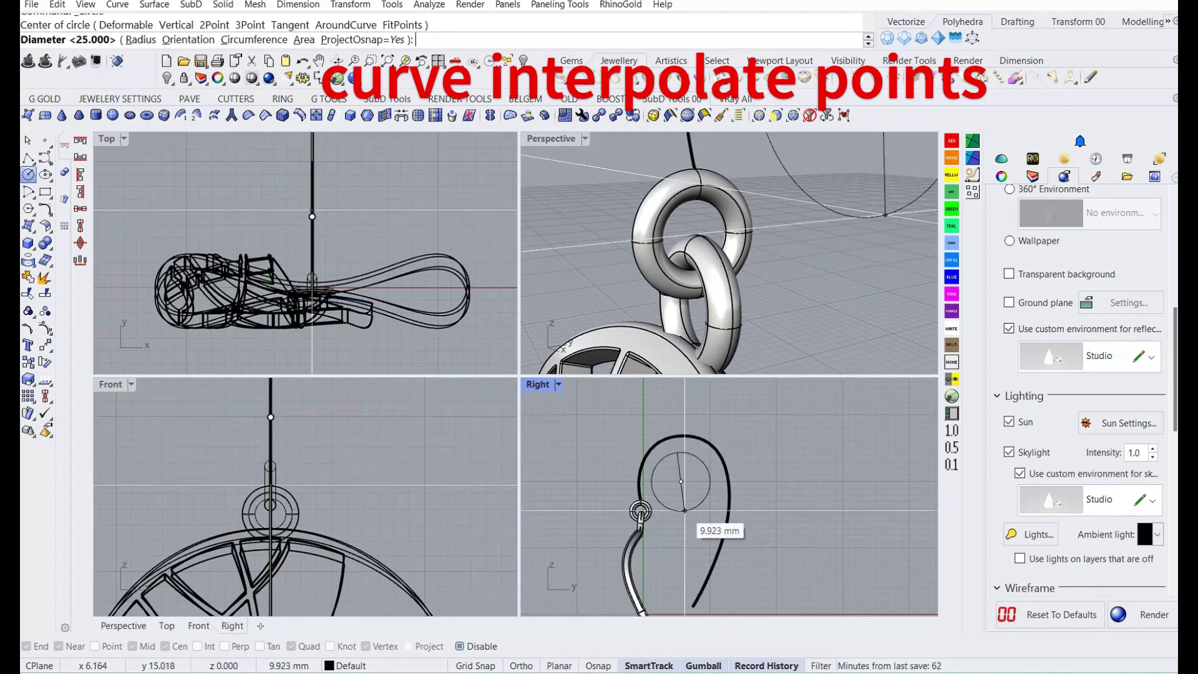
{"action": "left_click", "coordinate": [684, 518]}
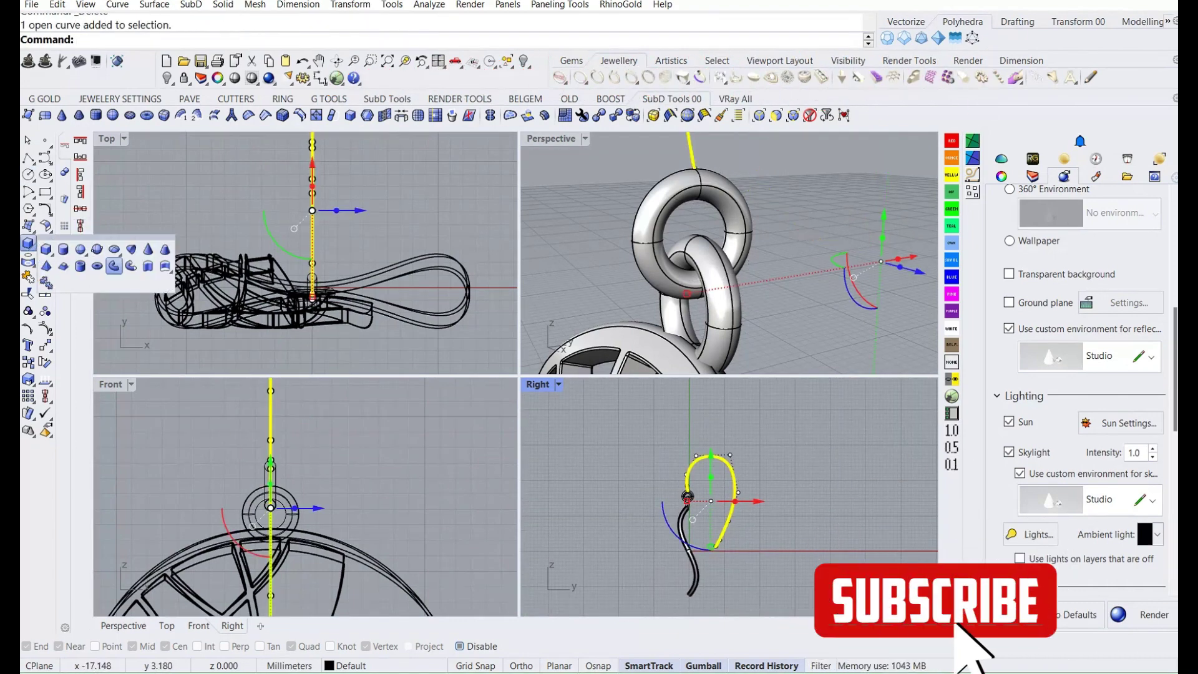
Pipe the hook curve into a solid ear wire with a 1.25 mm start diameter.
{"action": "left_click", "coordinate": [114, 265]}
{"action": "type", "text": "1"}
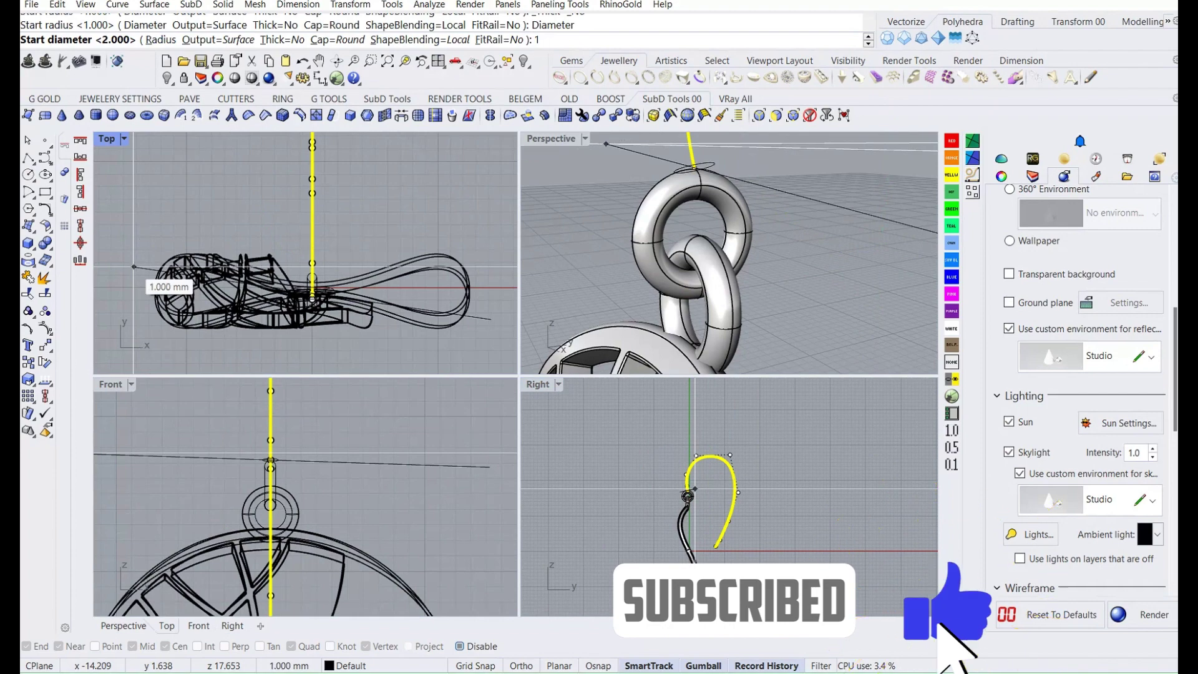
{"action": "type", "text": ".2"}
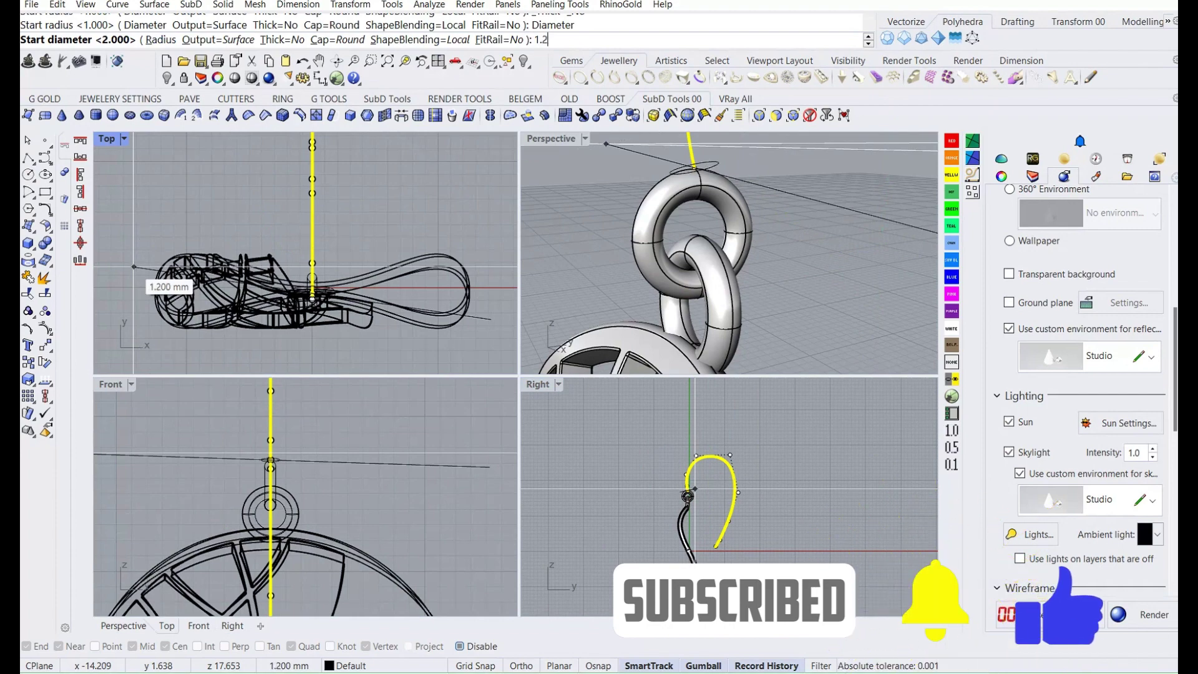
{"action": "type", "text": "5"}
{"action": "key", "text": "Return"}
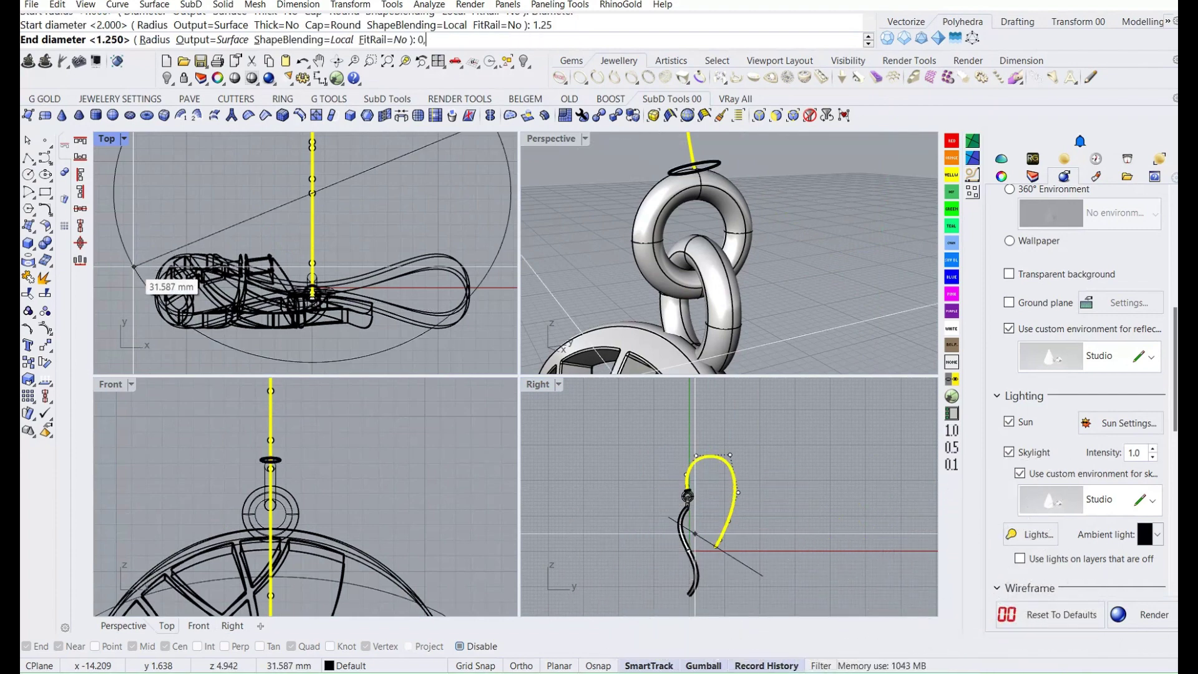
{"action": "key", "text": "Return"}
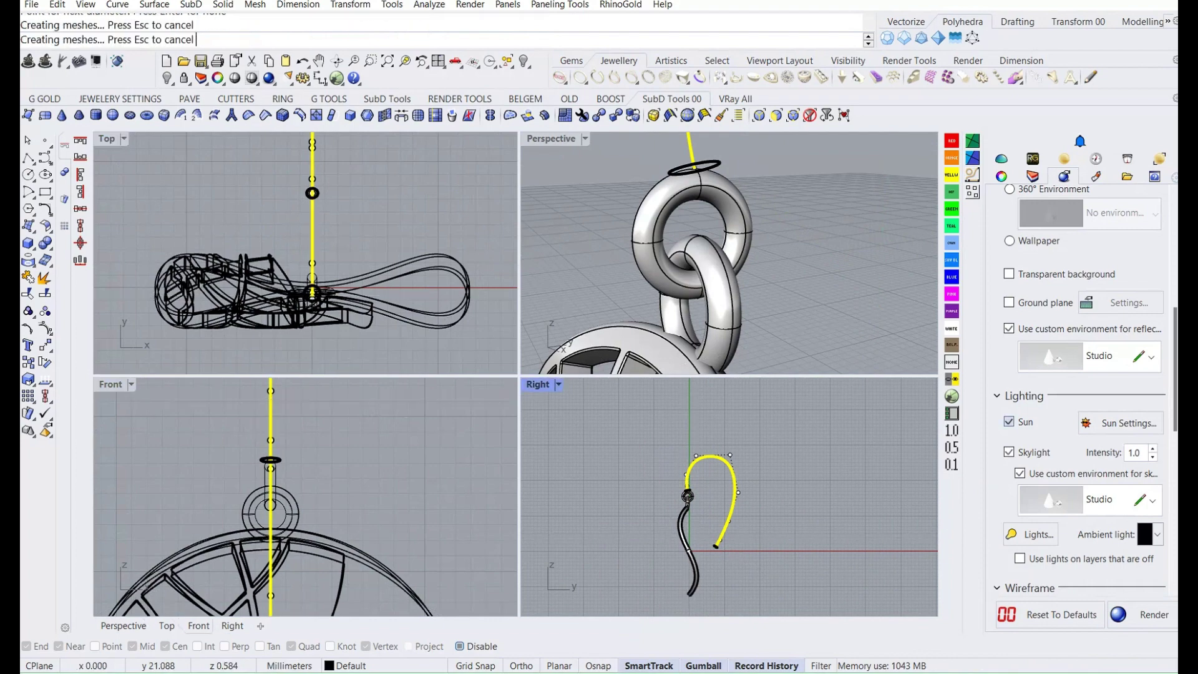
Select the jump ring below the ear wire and orbit to see the whole pendant.
{"action": "scroll", "coordinate": [688, 281], "scroll_direction": "up", "scroll_amount": 3}
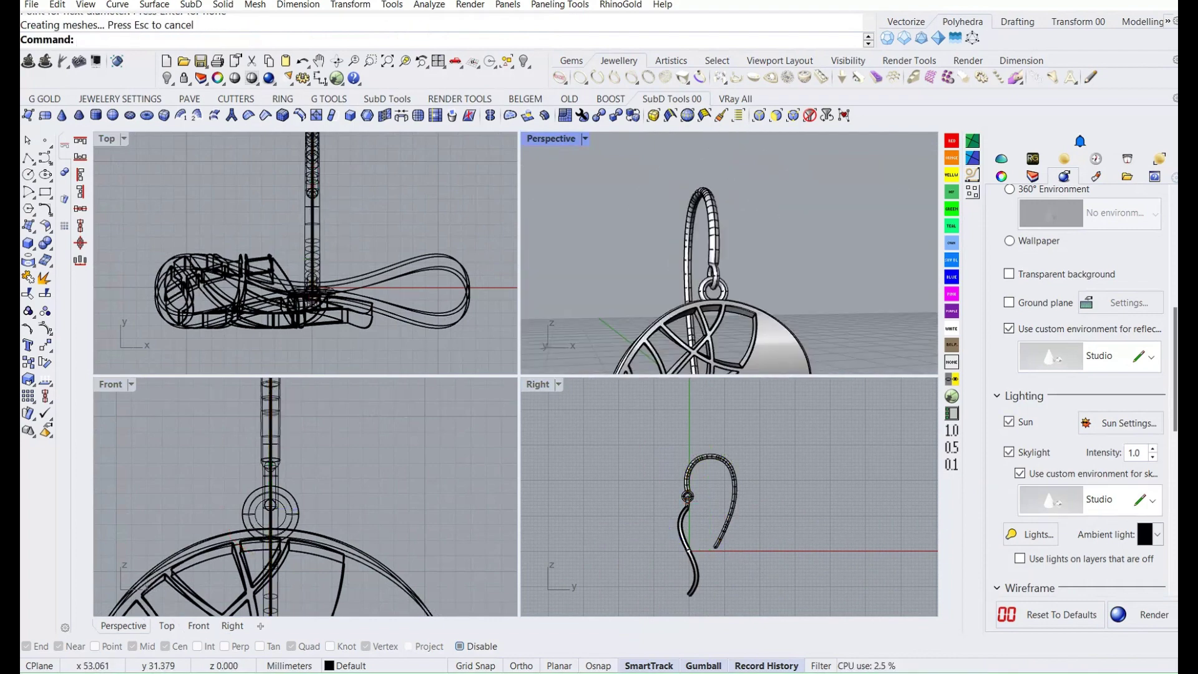
{"action": "left_click", "coordinate": [688, 278]}
{"action": "scroll", "coordinate": [265, 530], "scroll_direction": "up", "scroll_amount": 3}
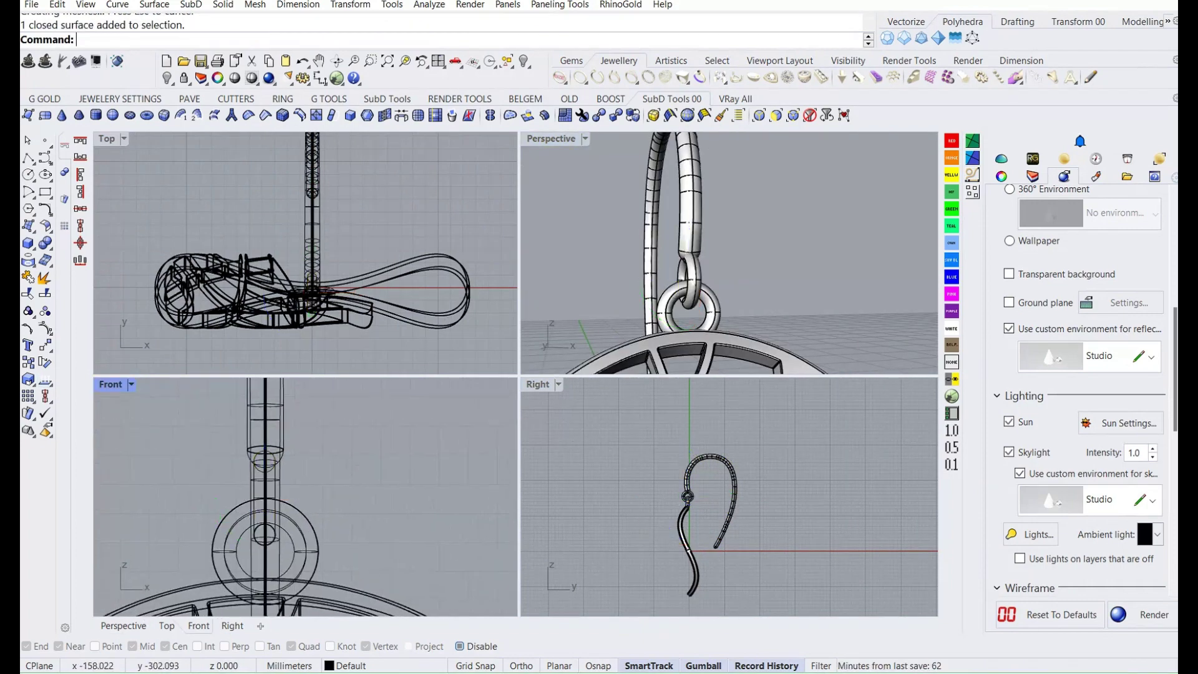
{"action": "right_click_drag", "start_coordinate": [686, 262], "coordinate": [728, 253]}
{"action": "scroll", "coordinate": [729, 253], "scroll_direction": "down", "scroll_amount": 3}
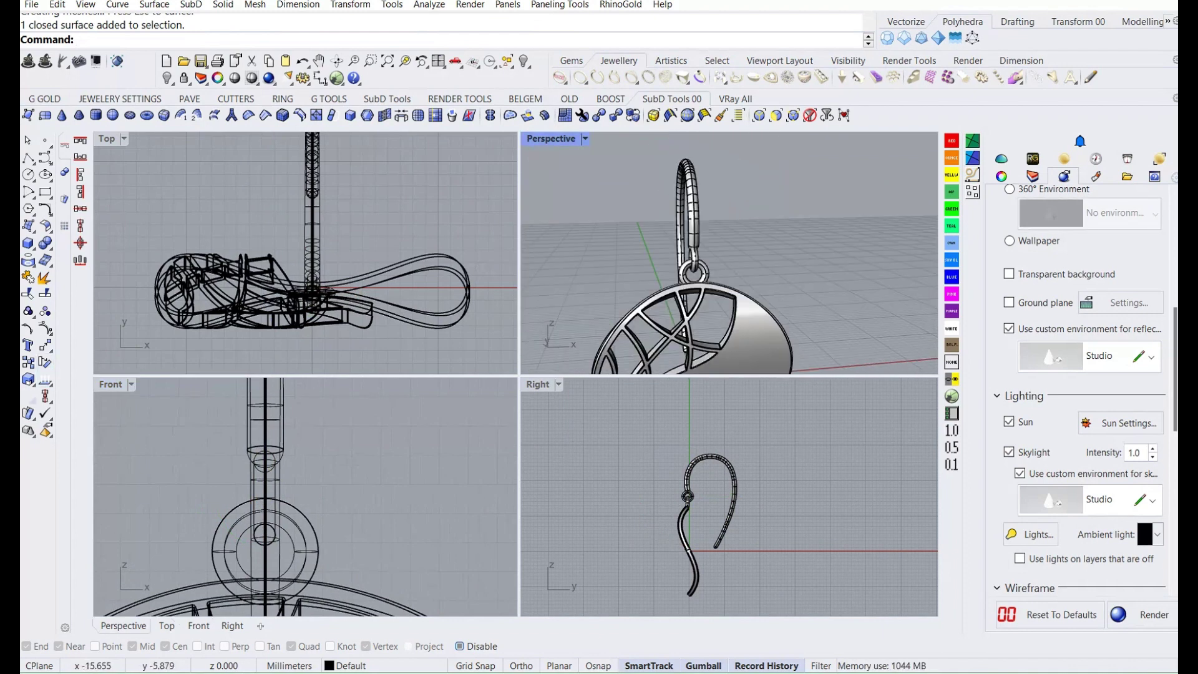
Taper the jump ring non-rigidly along a top-to-bottom axis in Front view.
{"action": "scroll", "coordinate": [686, 274], "scroll_direction": "up", "scroll_amount": 2}
{"action": "left_click", "coordinate": [682, 265]}
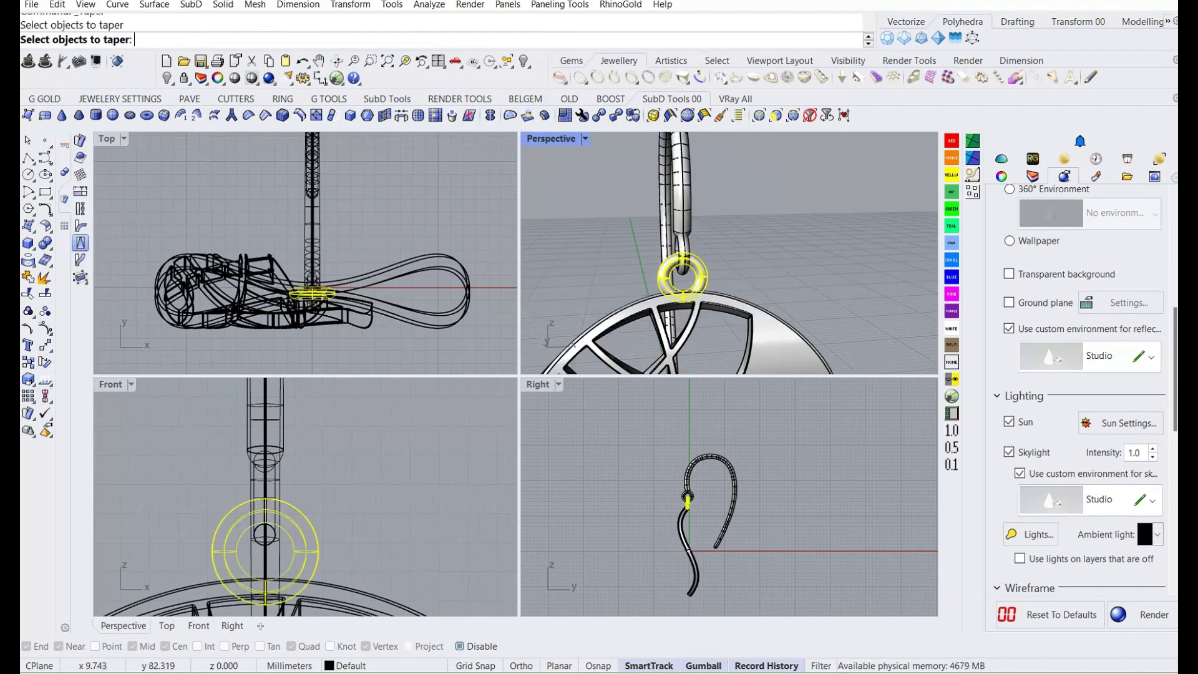
{"action": "key", "text": "Return"}
{"action": "scroll", "coordinate": [686, 274], "scroll_direction": "up", "scroll_amount": 2}
{"action": "left_click", "coordinate": [688, 249]}
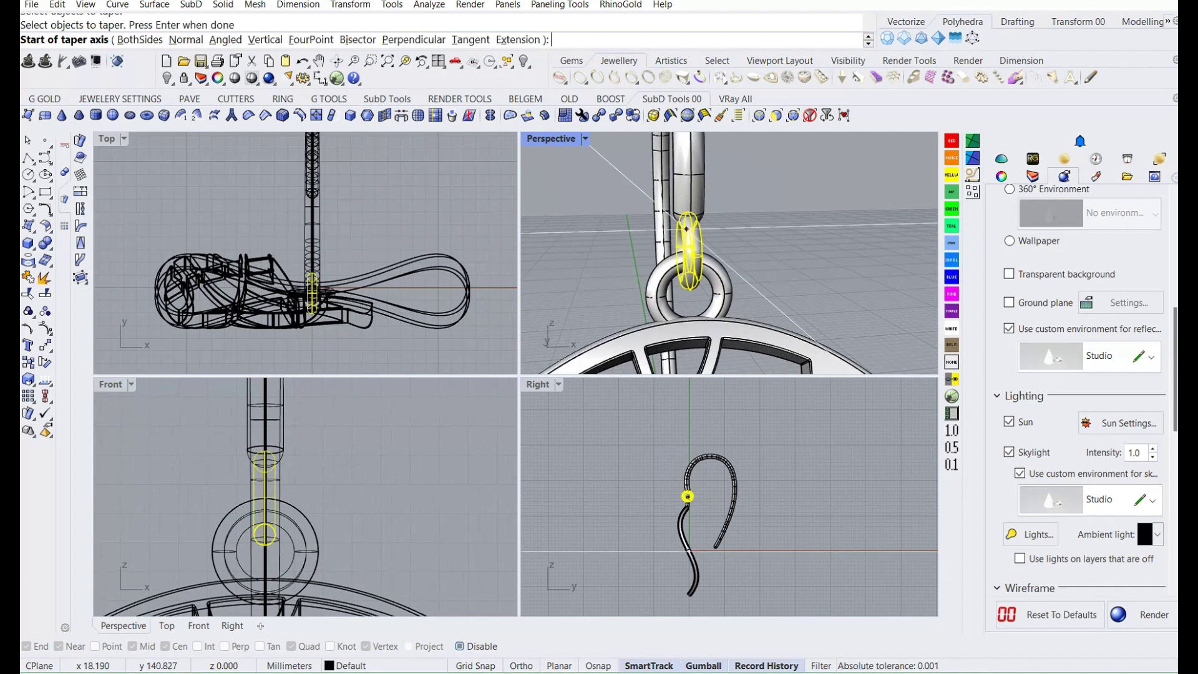
{"action": "left_click", "coordinate": [266, 446]}
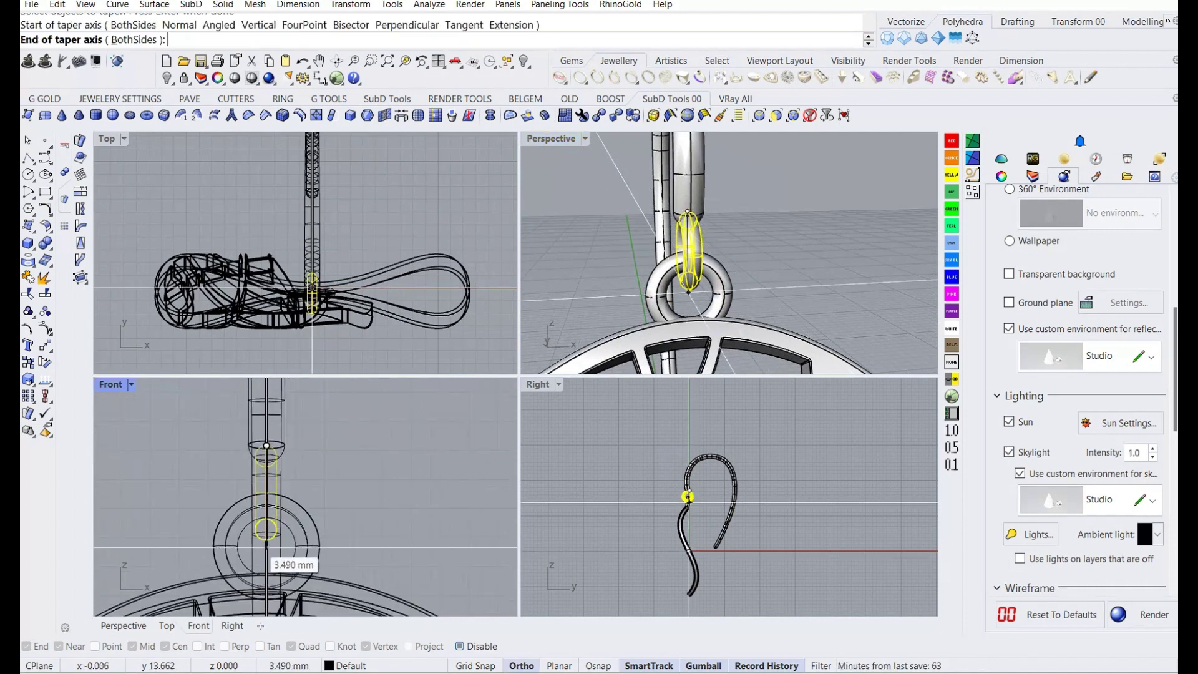
{"action": "left_click", "coordinate": [266, 541]}
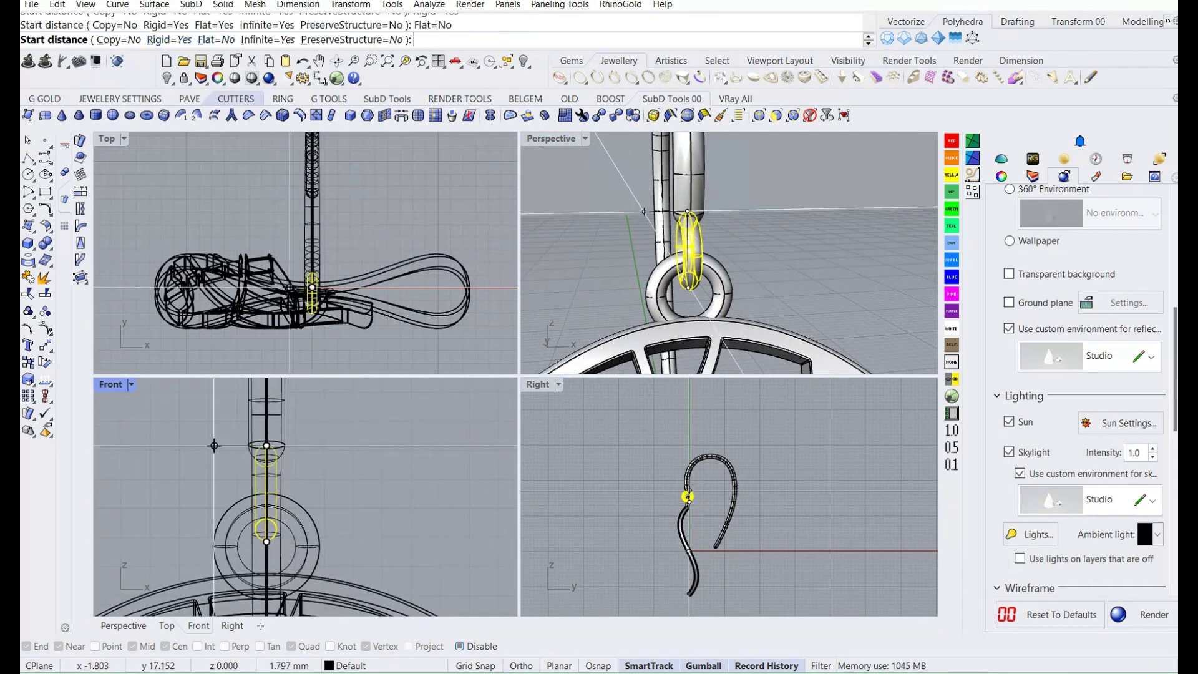
{"action": "left_click", "coordinate": [163, 39]}
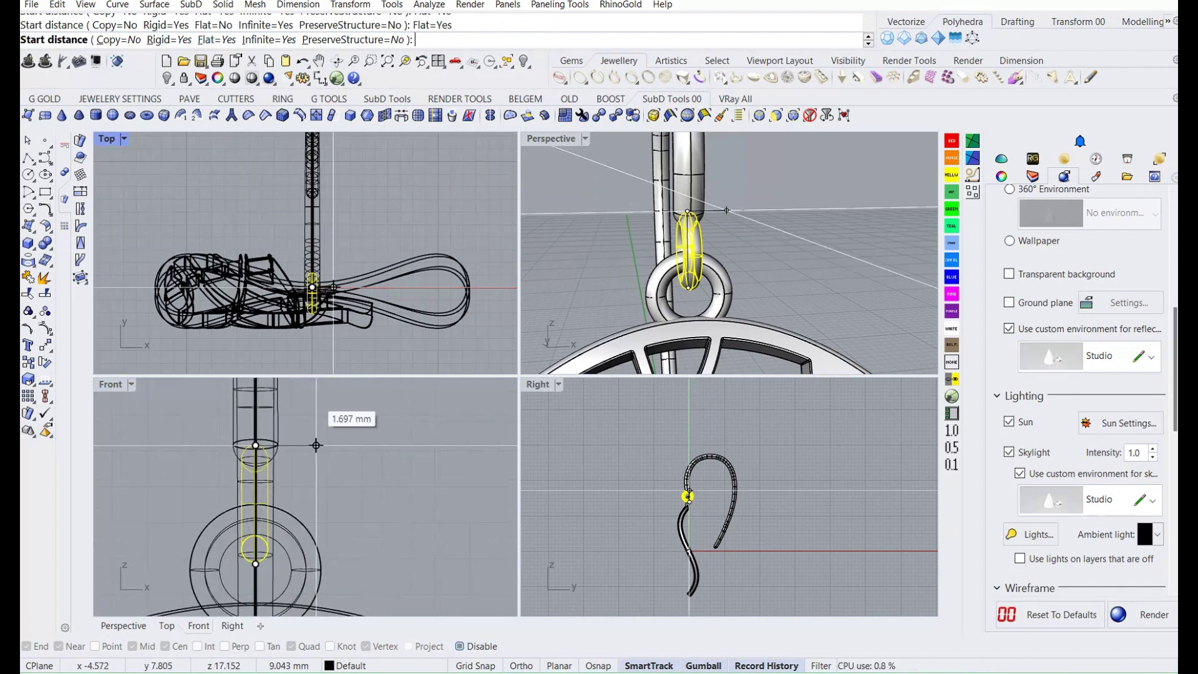
{"action": "left_click", "coordinate": [288, 444]}
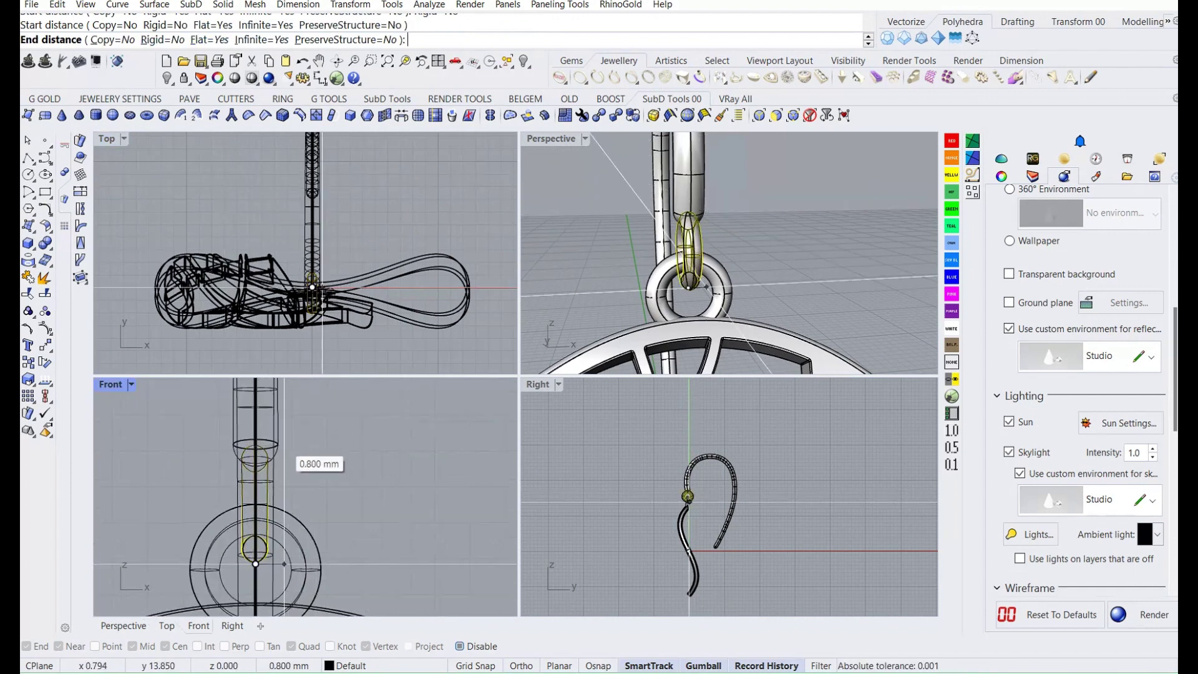
{"action": "left_click", "coordinate": [705, 286]}
Repeat the taper on the connecting link to narrow its end.
{"action": "key", "text": "Return"}
{"action": "left_click", "coordinate": [688, 250]}
{"action": "key", "text": "Return"}
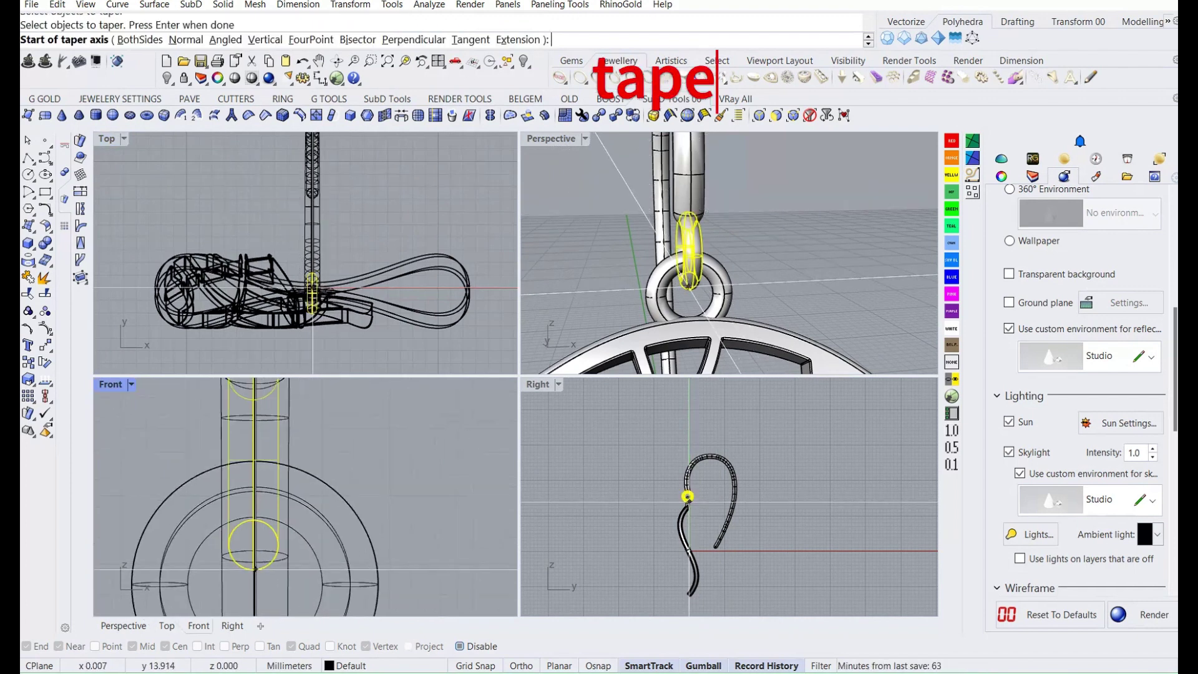
{"action": "left_click", "coordinate": [262, 608]}
{"action": "left_click", "coordinate": [264, 470]}
{"action": "left_click", "coordinate": [315, 462]}
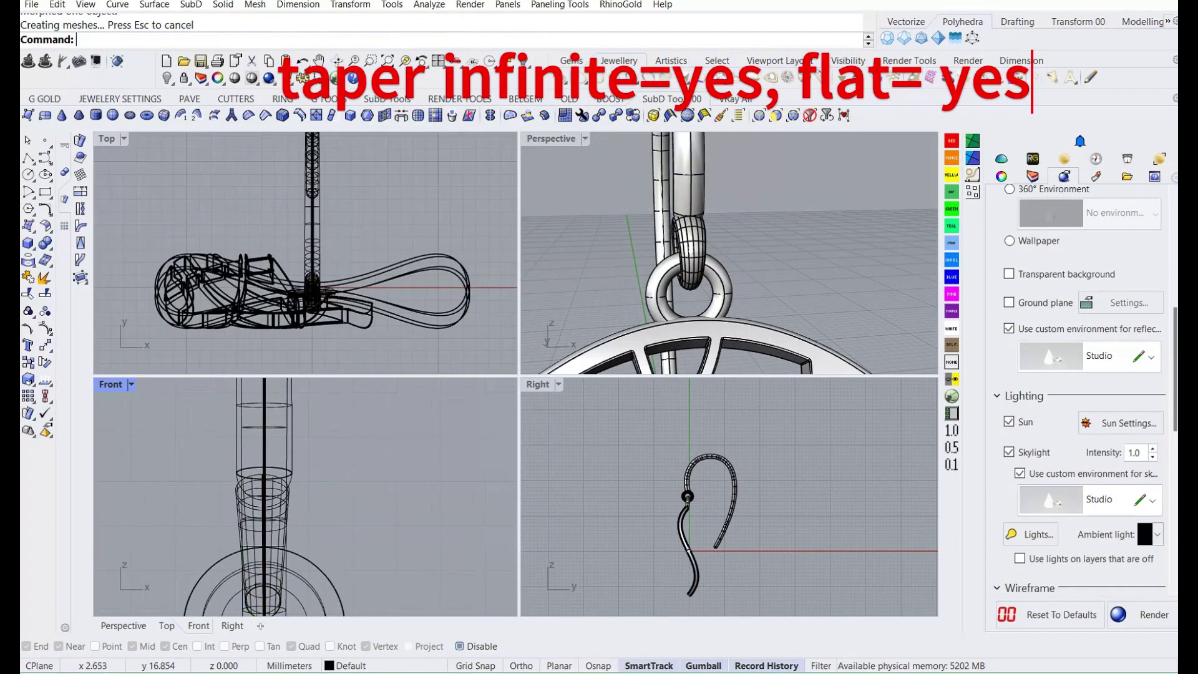
Orbit the perspective view to inspect the whole earring and select all its parts.
{"action": "scroll", "coordinate": [744, 207], "scroll_direction": "down", "scroll_amount": 5}
{"action": "mouse_move", "coordinate": [744, 208]}
{"action": "right_mouse_down"}
{"action": "mouse_move", "coordinate": [686, 262]}
{"action": "mouse_move", "coordinate": [767, 262]}
{"action": "right_mouse_up"}
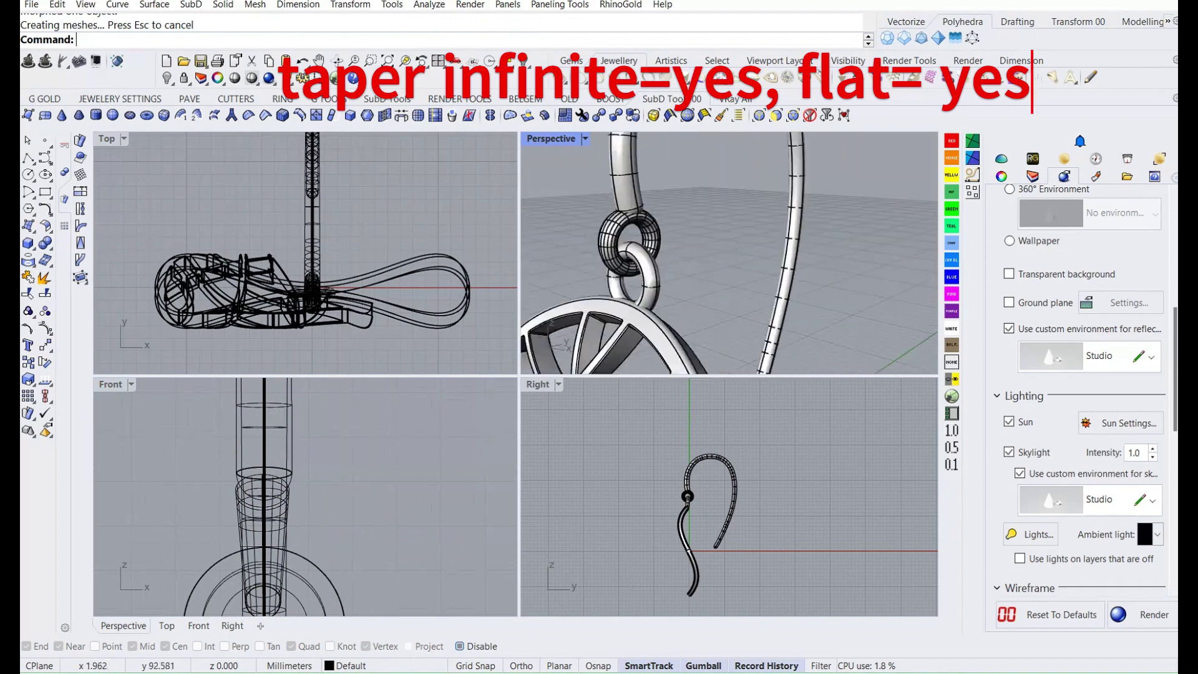
{"action": "scroll", "coordinate": [728, 253], "scroll_direction": "down", "scroll_amount": 3}
{"action": "scroll", "coordinate": [728, 253], "scroll_direction": "up", "scroll_amount": 3}
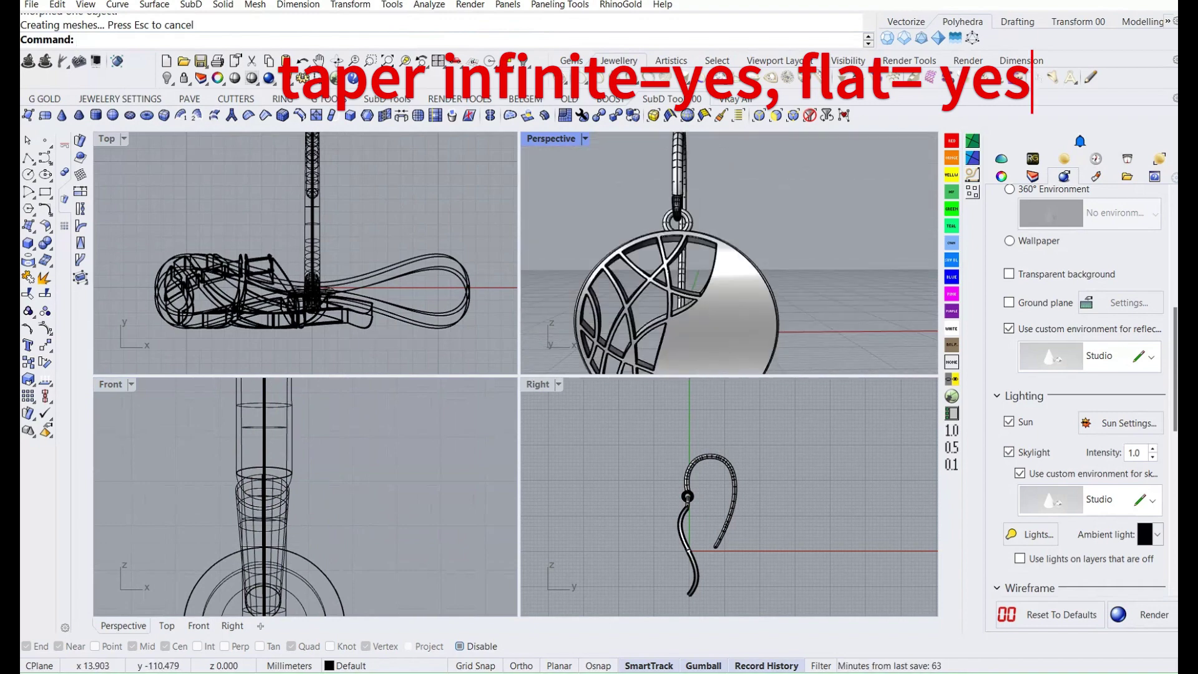
{"action": "scroll", "coordinate": [728, 252], "scroll_direction": "down", "scroll_amount": 3}
{"action": "key", "text": "ctrl+a"}
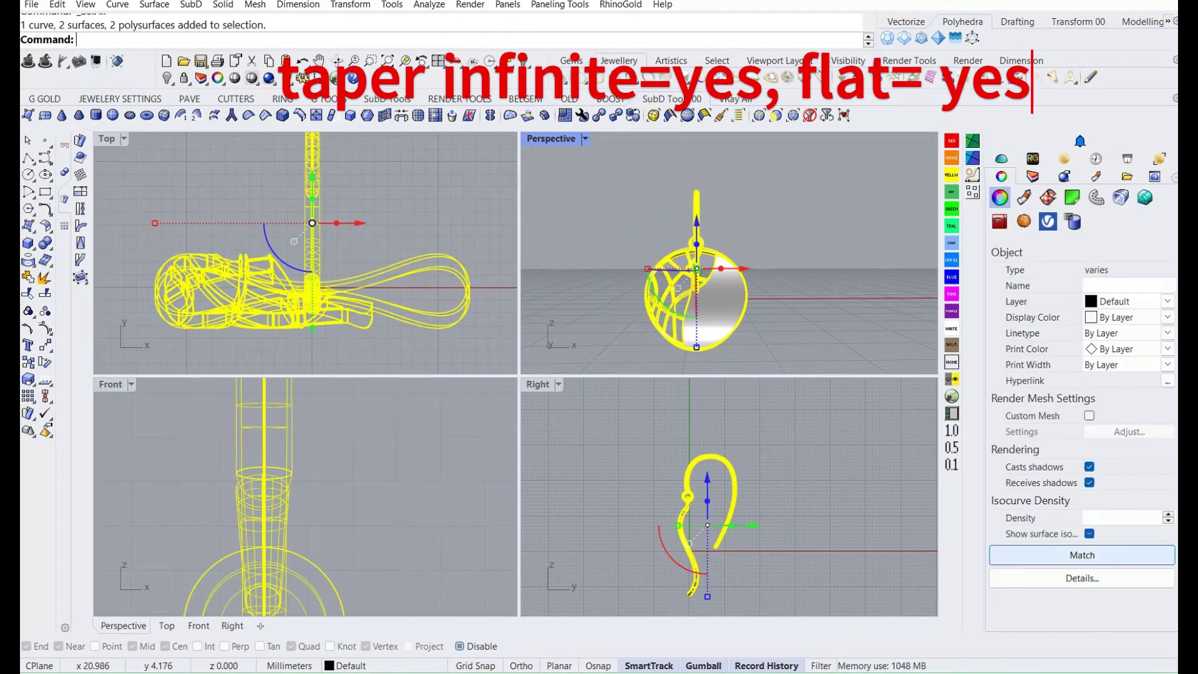
Group all earring parts and apply a gold metal material.
{"action": "key", "text": "Escape"}
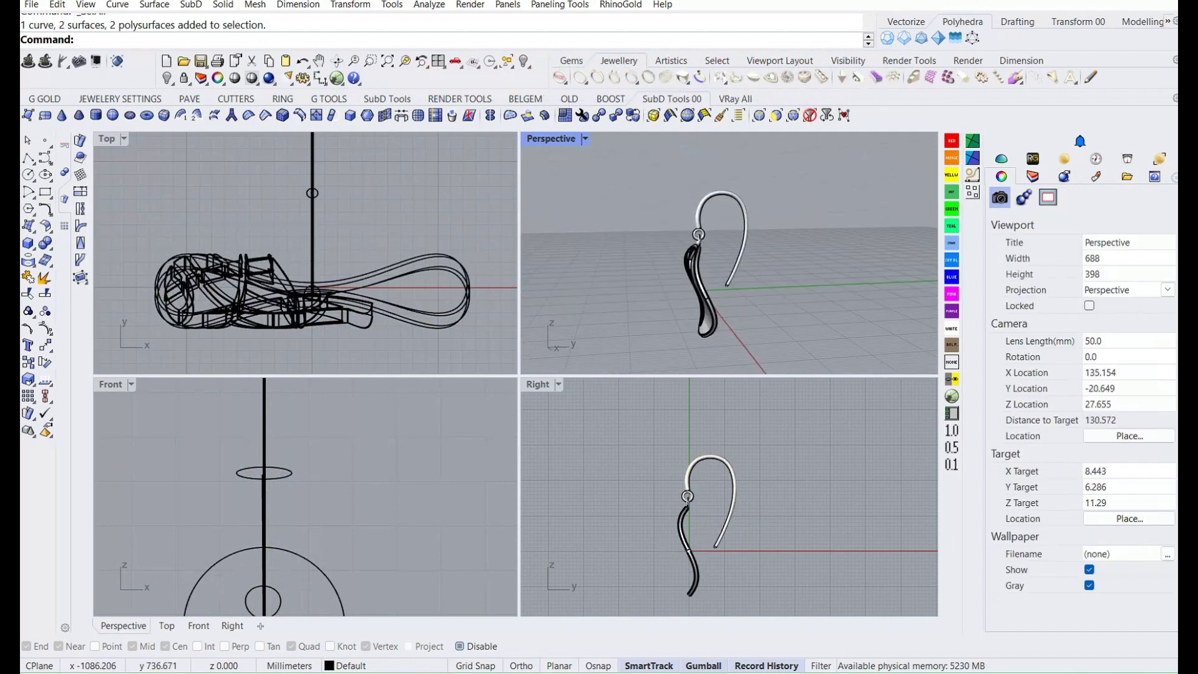
{"action": "key", "text": "ctrl+a"}
{"action": "key", "text": "ctrl+g"}
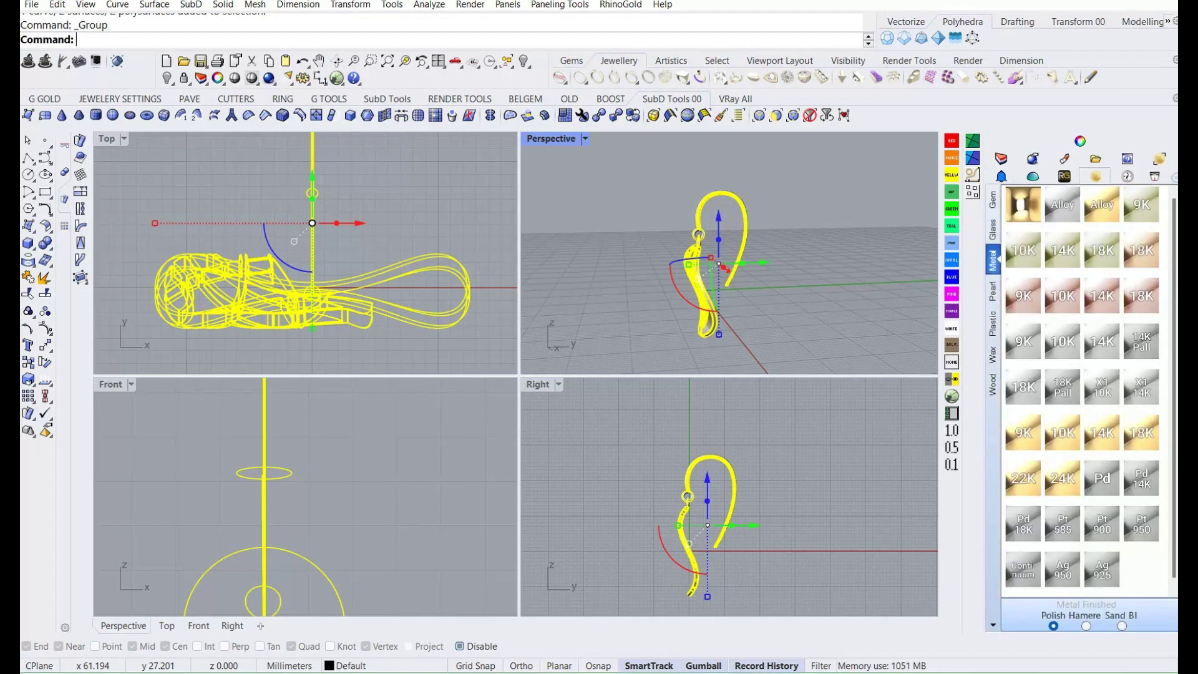
{"action": "key", "text": "Escape"}
Duplicate the earring about 27 mm to the right in Front view.
{"action": "scroll", "coordinate": [325, 426], "scroll_direction": "down", "scroll_amount": 5}
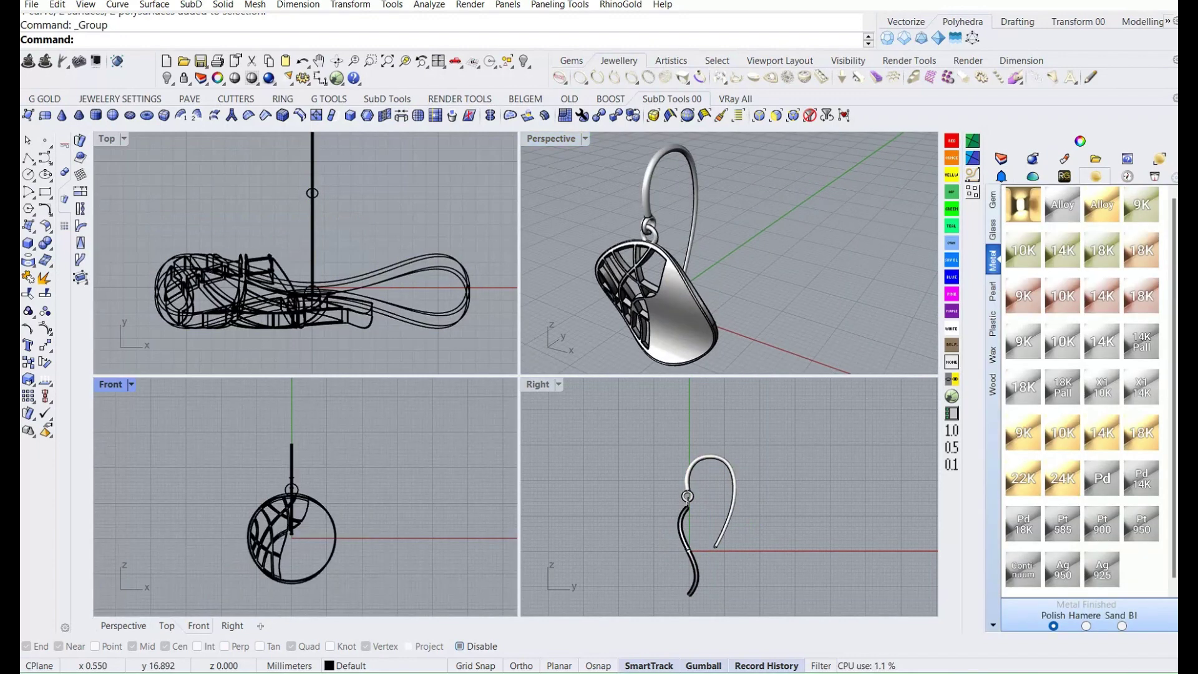
{"action": "left_click_drag", "start_coordinate": [356, 497], "coordinate": [294, 572]}
{"action": "left_click_drag", "start_coordinate": [336, 524], "coordinate": [413, 525]}
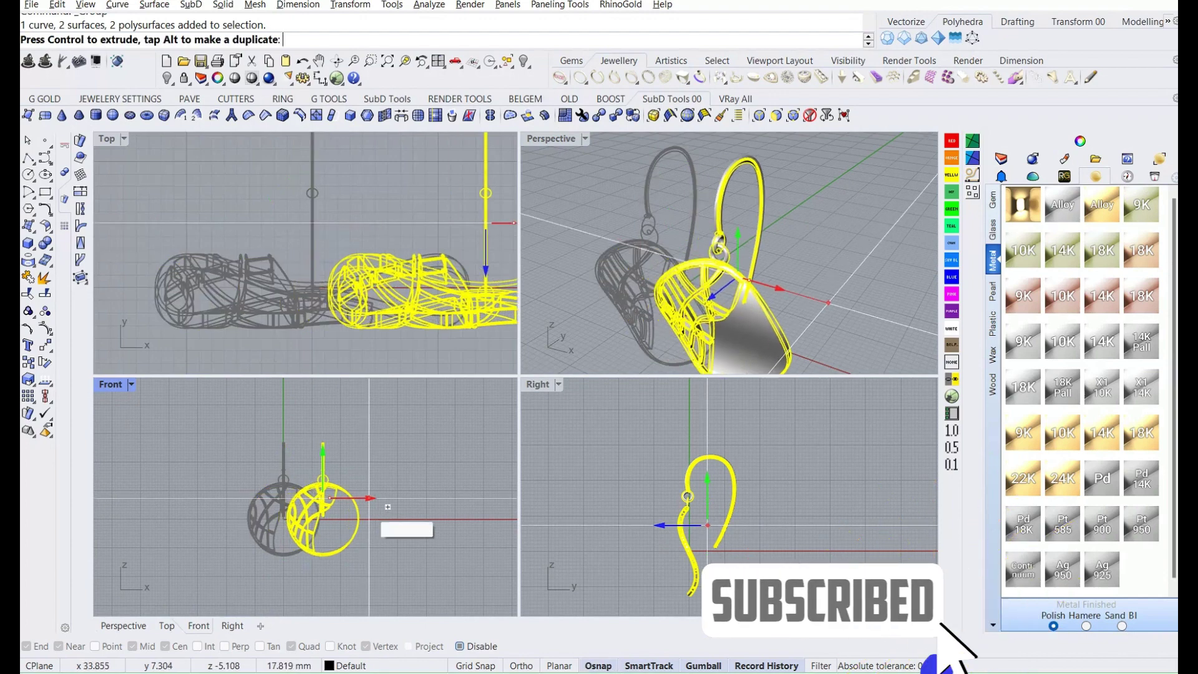
Orbit to face both earrings and set the Perspective view to Rendered mode.
{"action": "right_click_drag", "start_coordinate": [717, 262], "coordinate": [791, 305]}
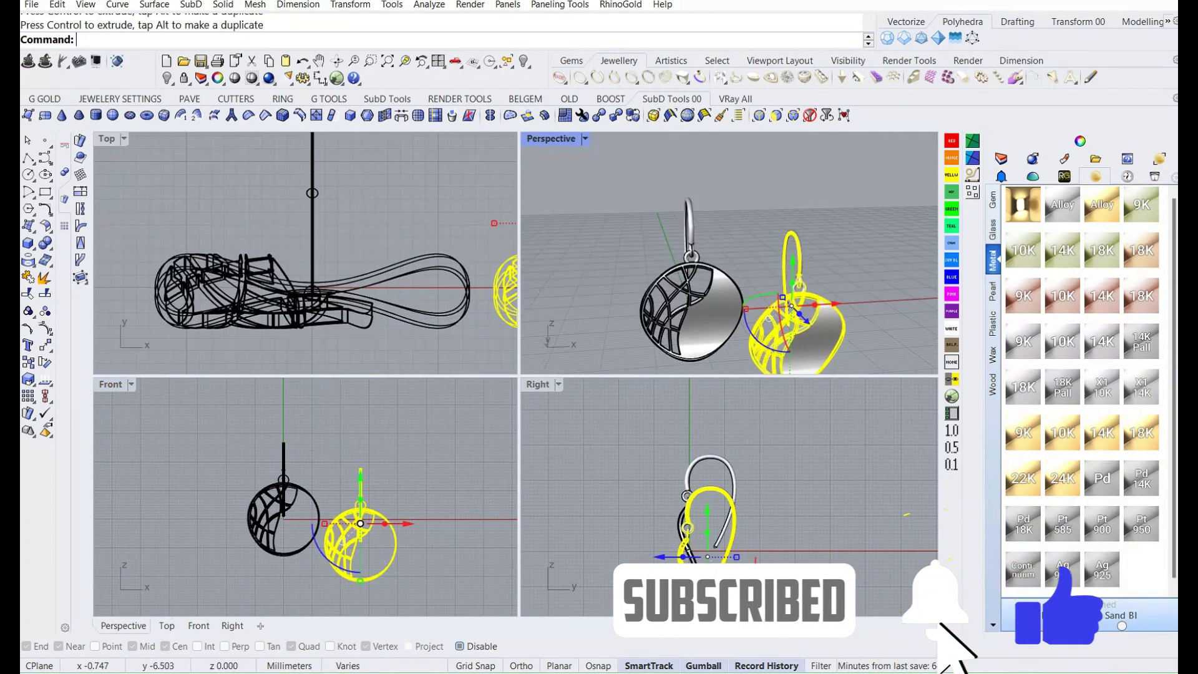
{"action": "left_click", "coordinate": [585, 139]}
{"action": "left_click", "coordinate": [642, 74]}
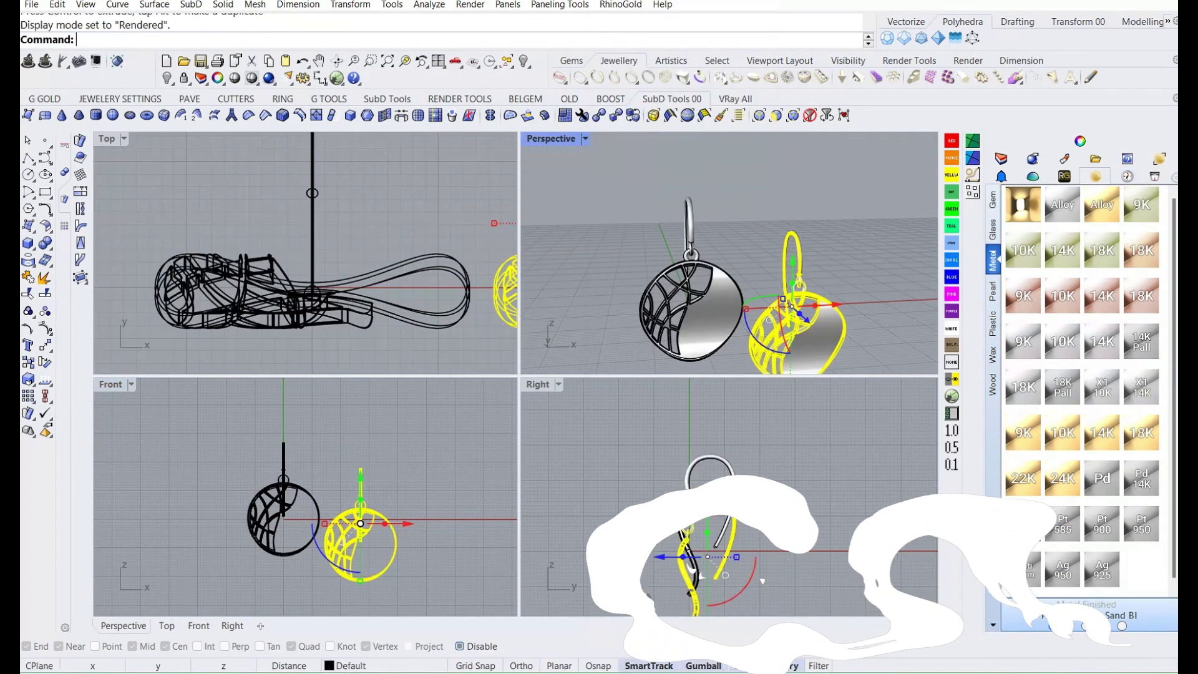
{"action": "key", "text": "Escape"}
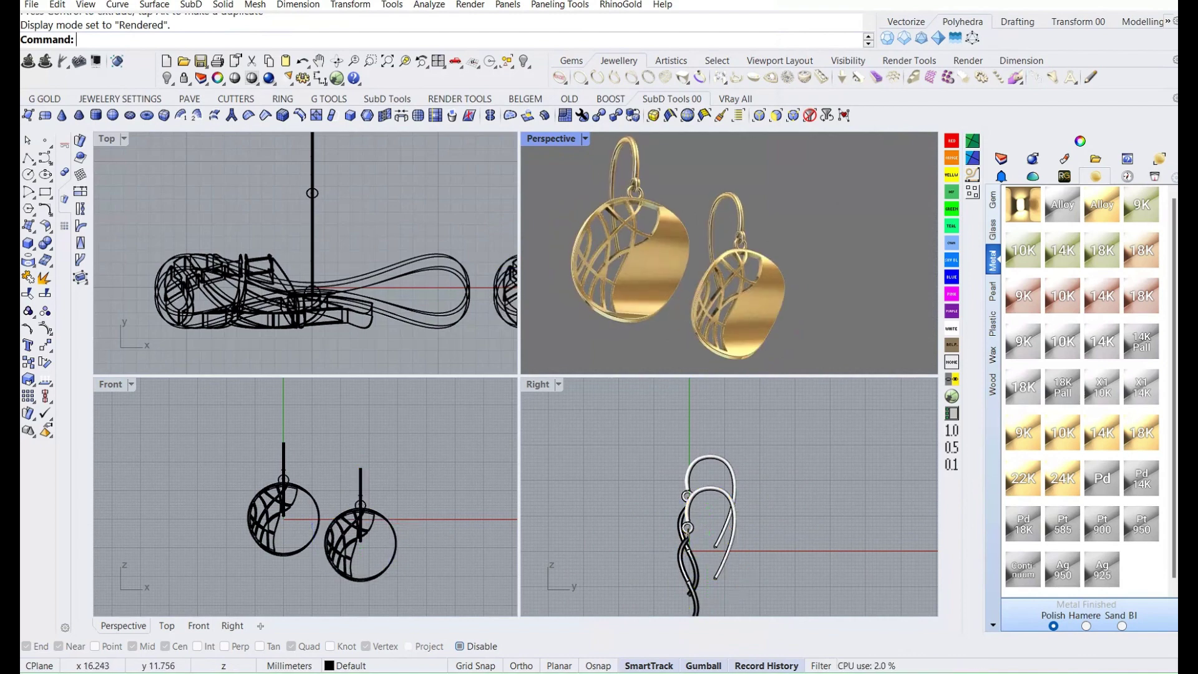
Maximize the Perspective viewport to present the rendered gold earring pair.
{"action": "key", "text": "ctrl+m"}
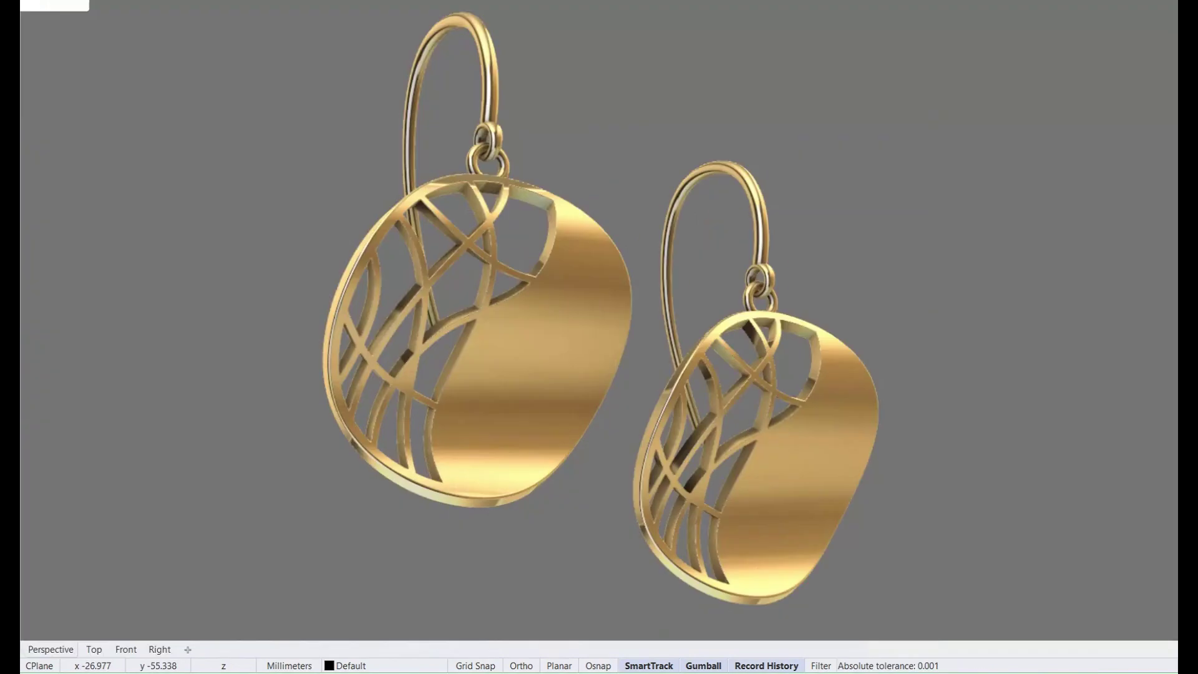